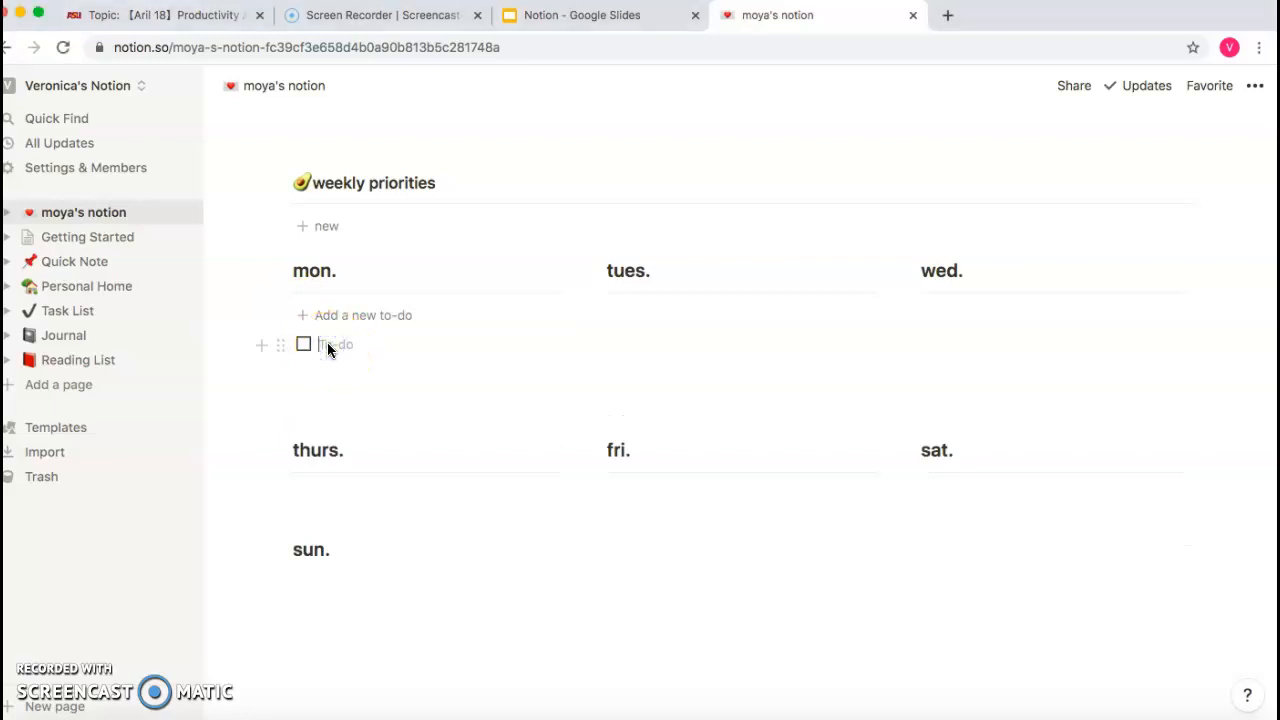
- Add two to-dos under mon. in the weekly priorities: "finance exam" and "justice assignment"
{"action": "type", "text": "finance exam"}
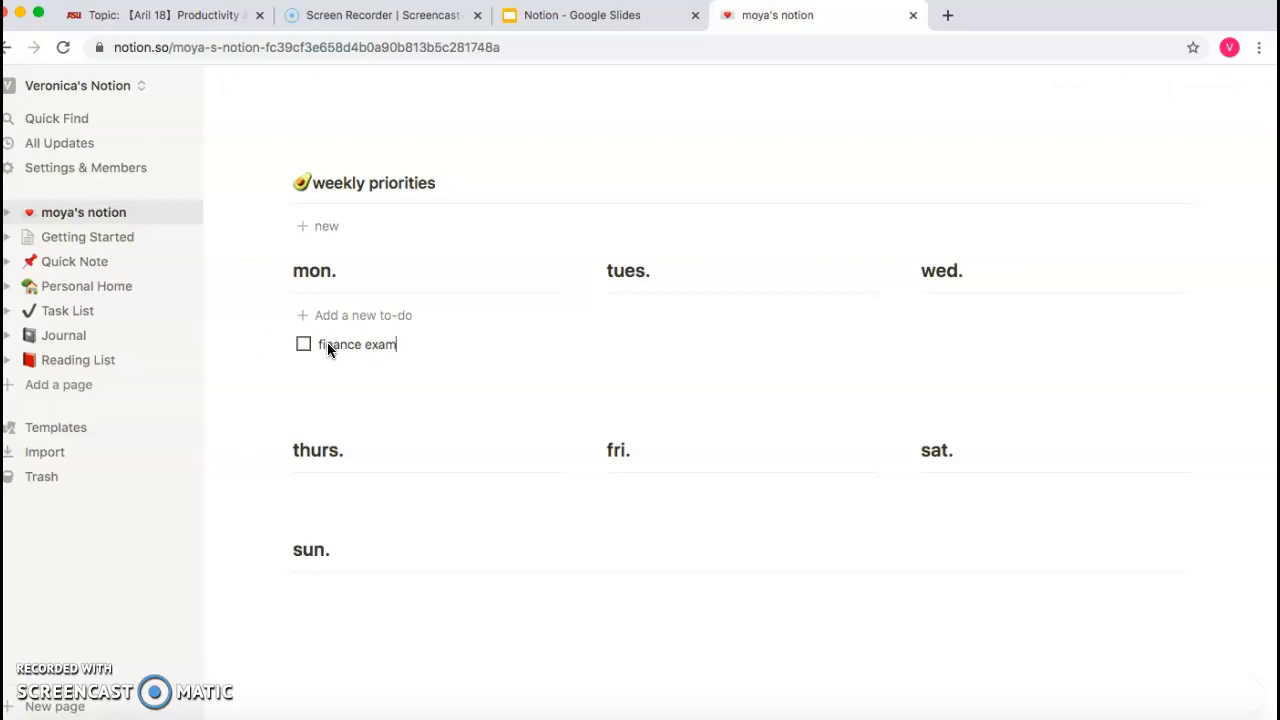
{"action": "key", "text": "Return"}
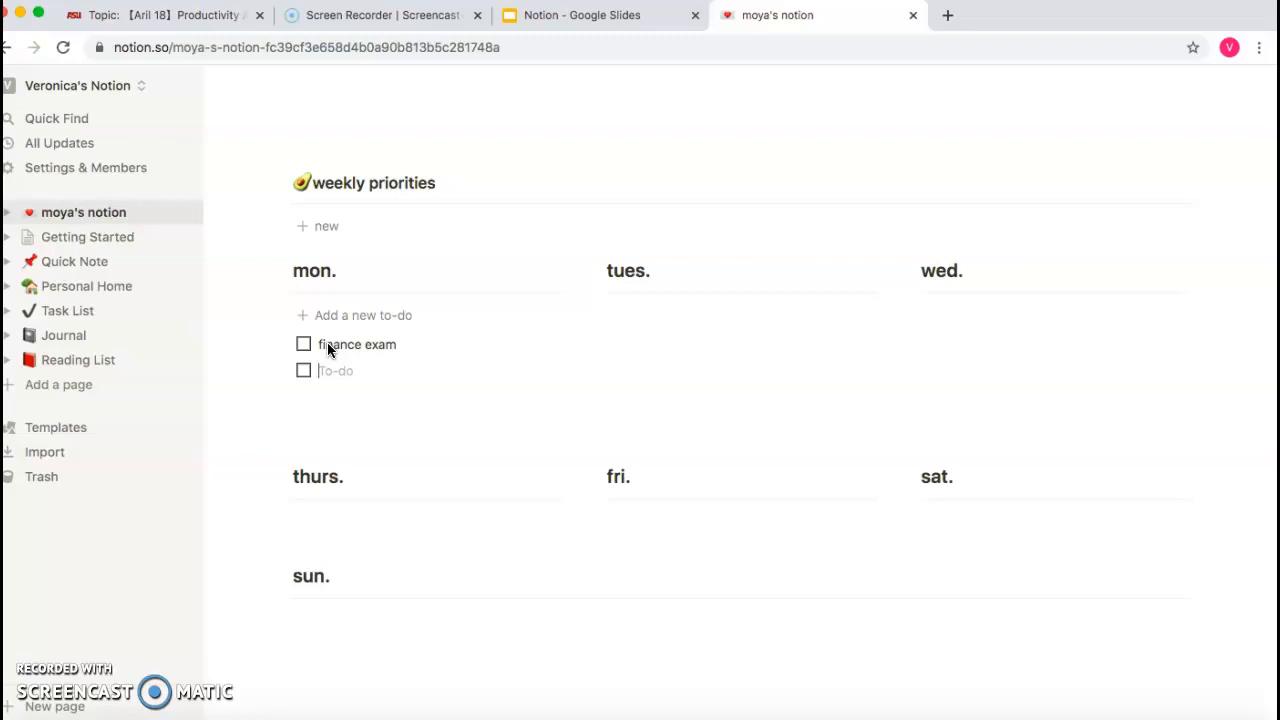
{"action": "type", "text": "justice assignment"}
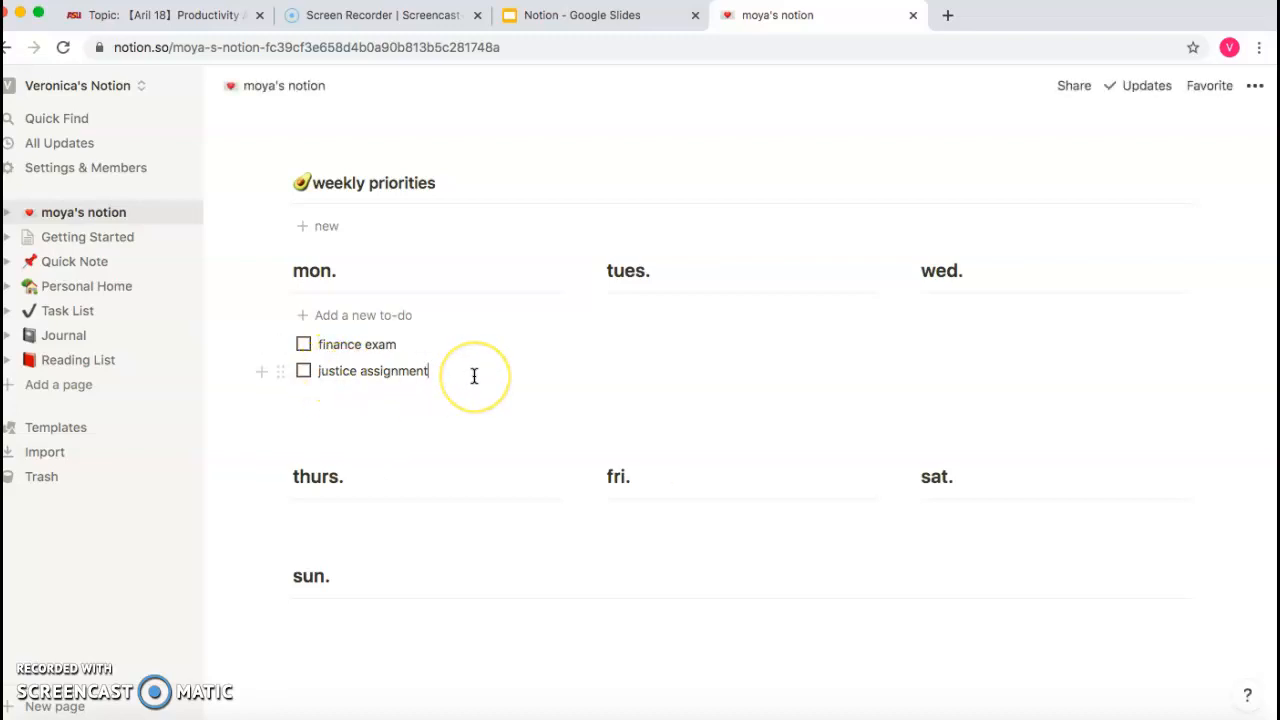
{"action": "scroll", "coordinate": [474, 375], "scroll_direction": "up", "scroll_amount": 1}
{"action": "scroll", "coordinate": [474, 375], "scroll_direction": "down", "scroll_amount": 1}
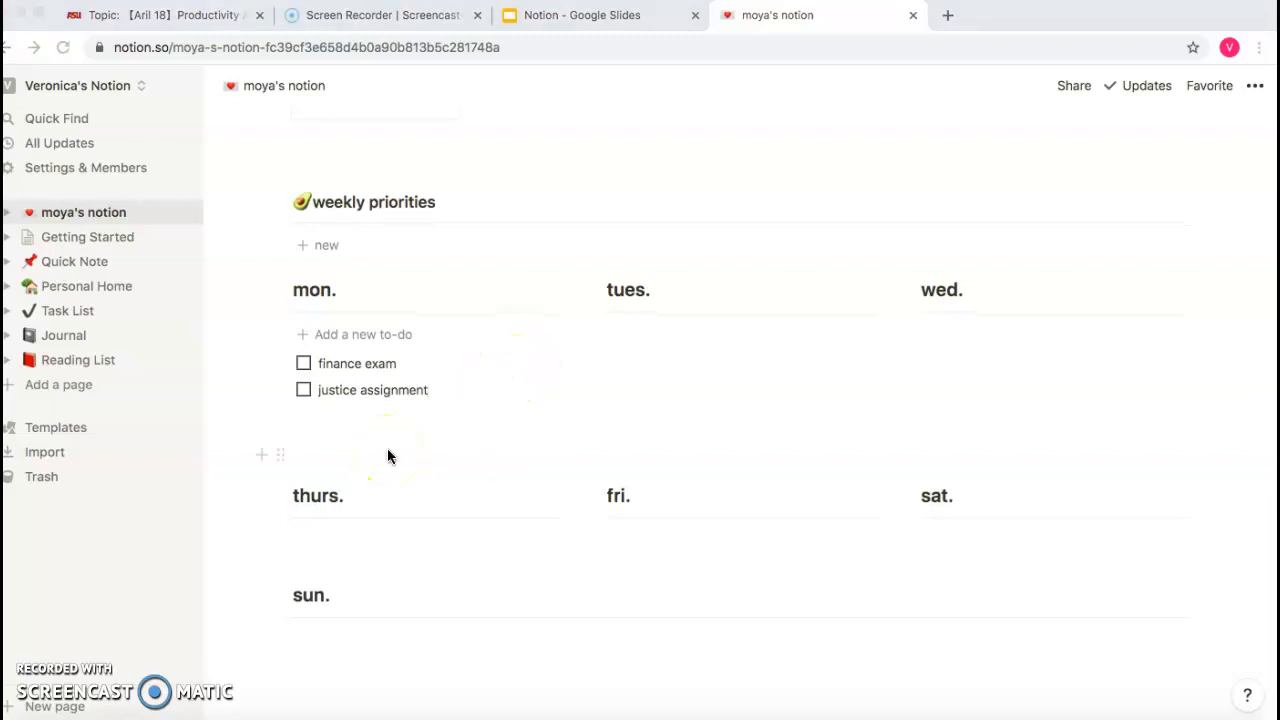
- Add a toggle list titled "groceries" below the justice assignment to-do
{"action": "left_click", "coordinate": [318, 408]}
{"action": "key", "text": "Return"}
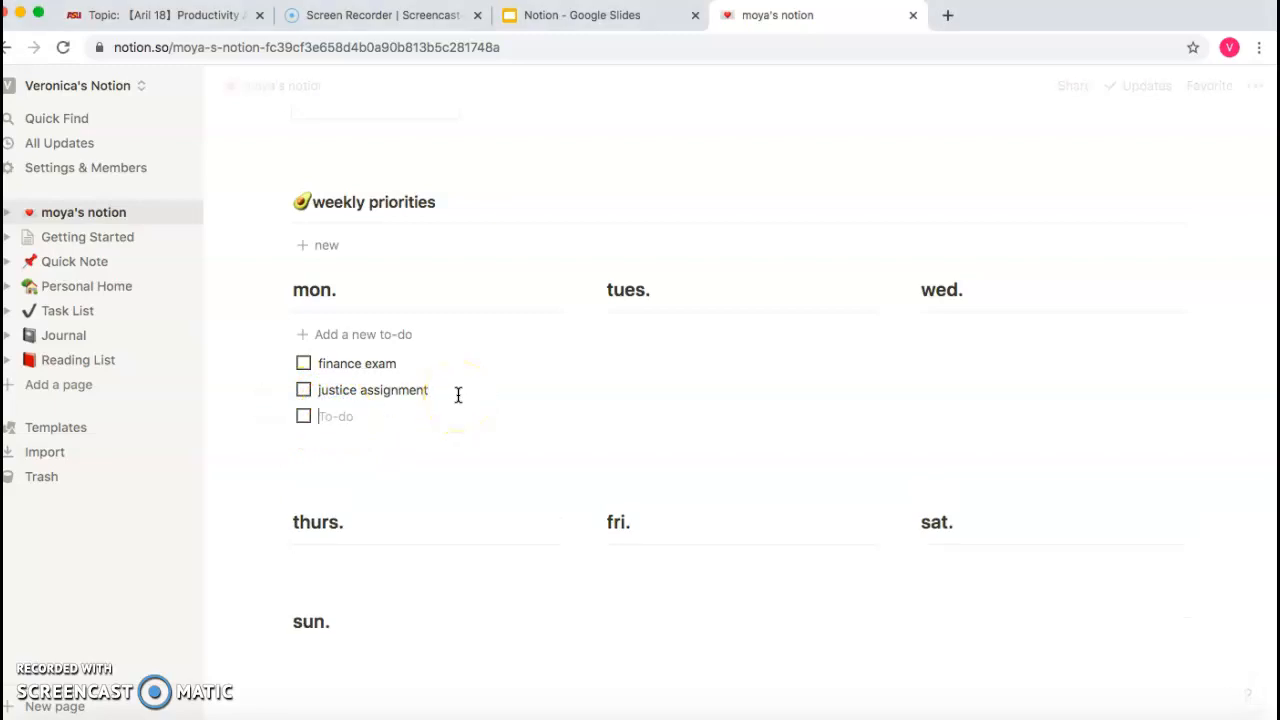
{"action": "key", "text": "BackSpace"}
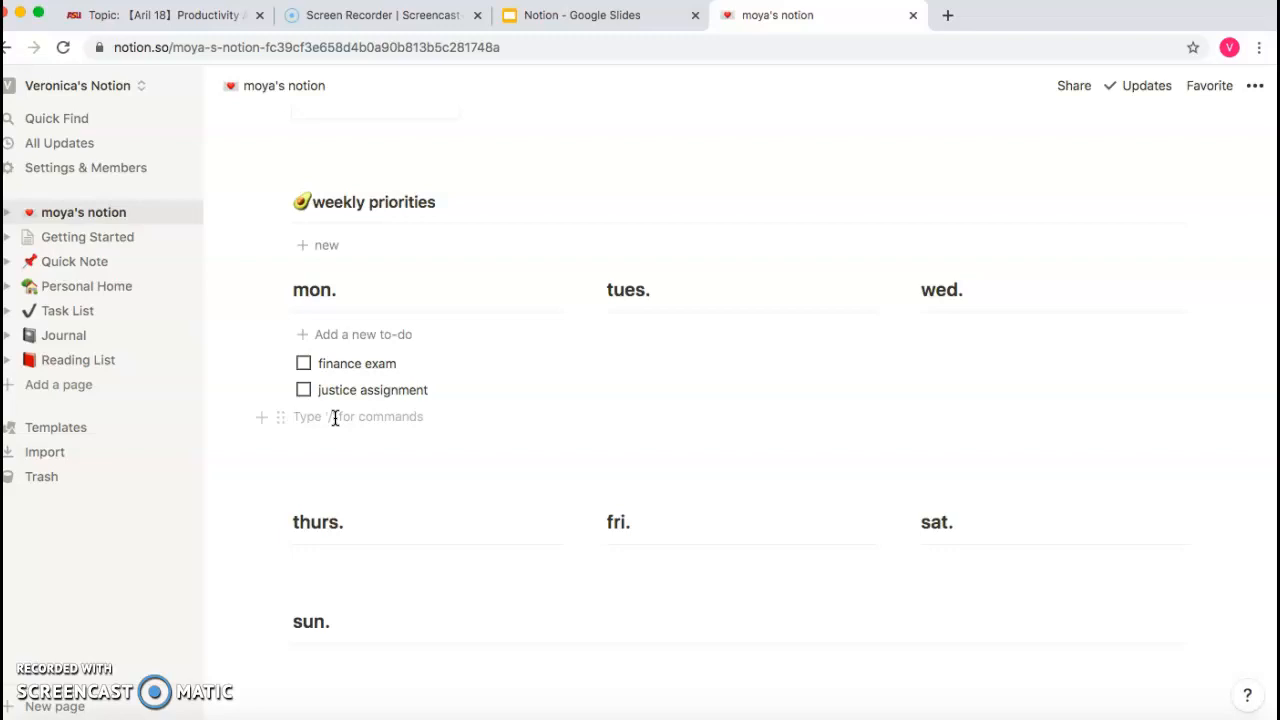
{"action": "type", "text": "/"}
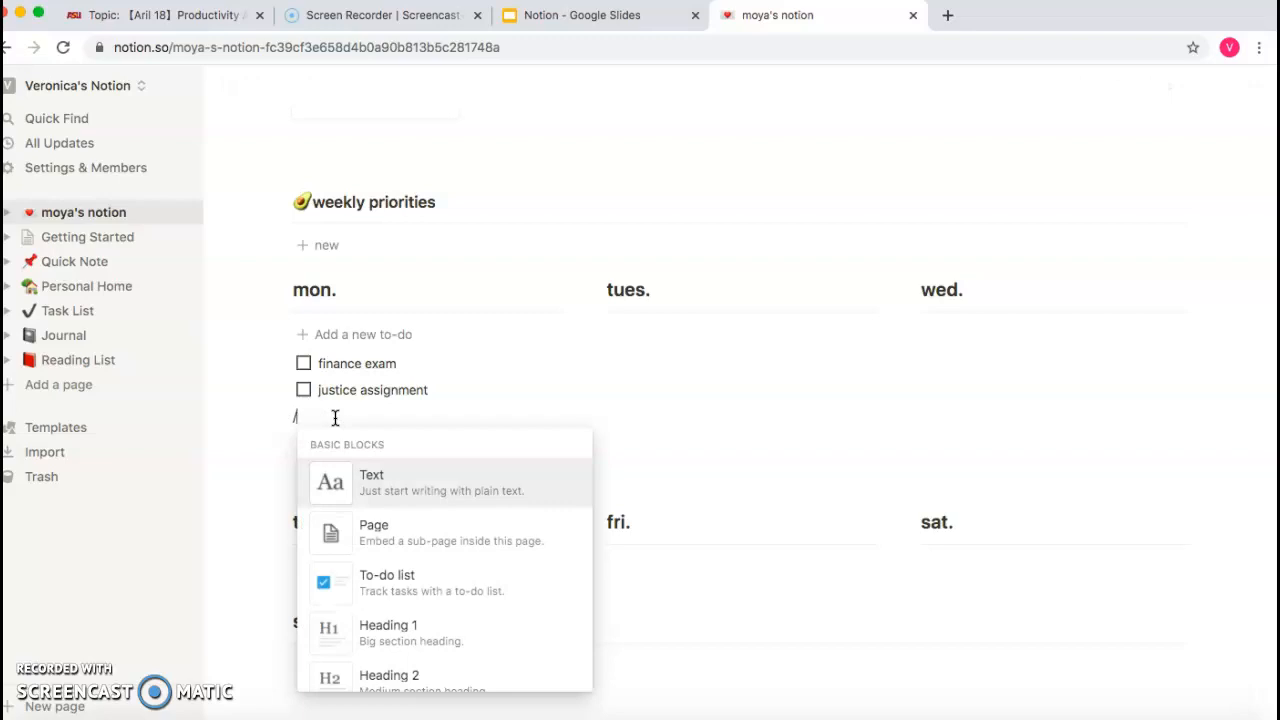
{"action": "scroll", "coordinate": [413, 530], "scroll_direction": "down", "scroll_amount": 2}
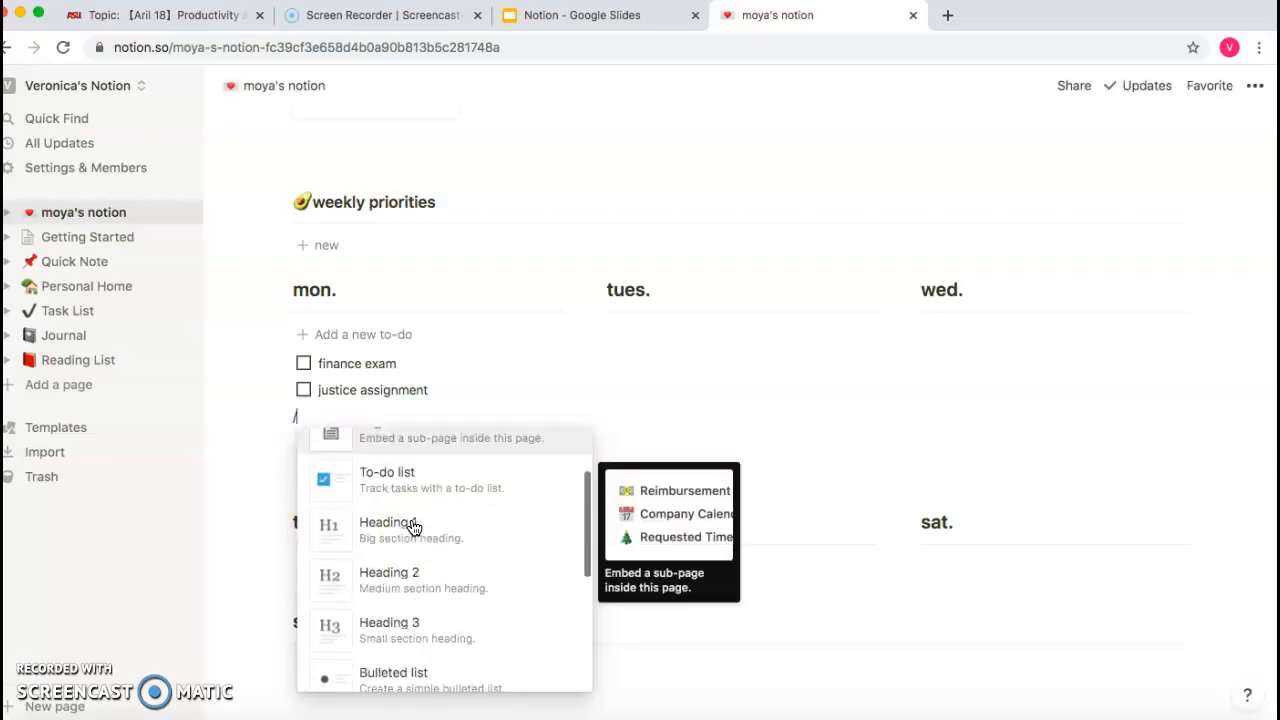
{"action": "scroll", "coordinate": [413, 527], "scroll_direction": "up", "scroll_amount": 2}
{"action": "scroll", "coordinate": [409, 526], "scroll_direction": "down", "scroll_amount": 2}
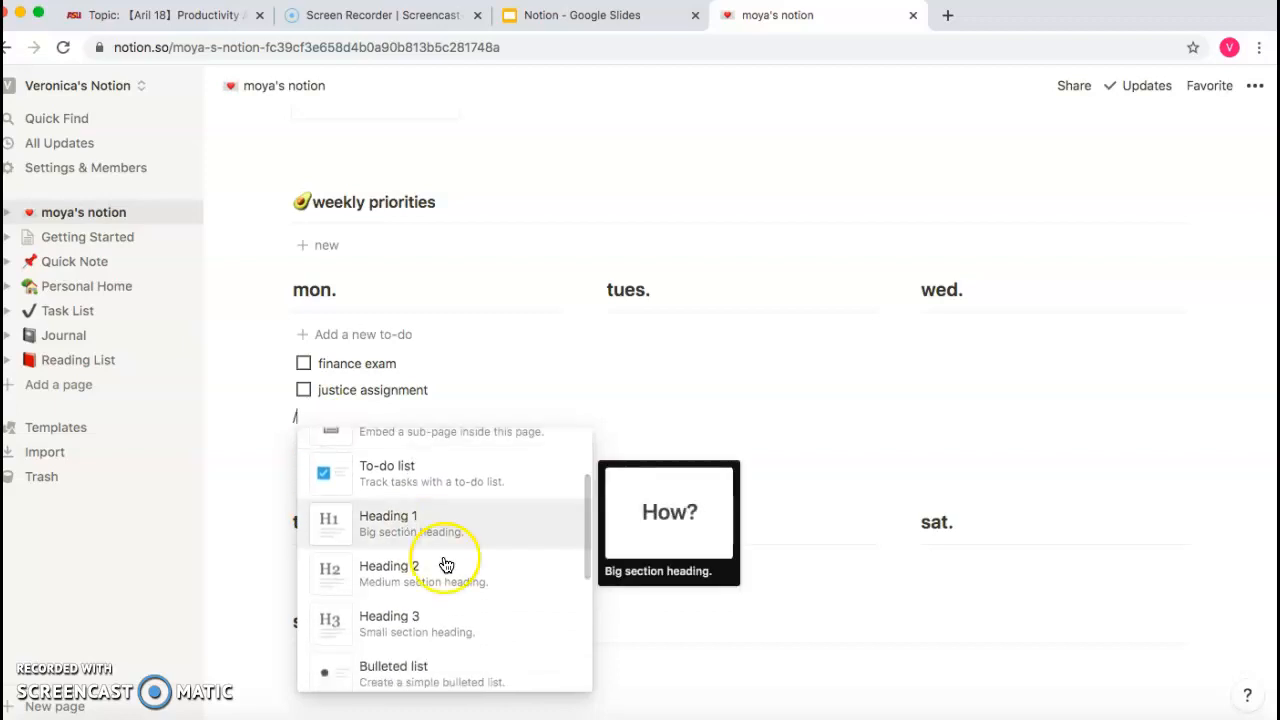
{"action": "scroll", "coordinate": [447, 566], "scroll_direction": "down", "scroll_amount": 5}
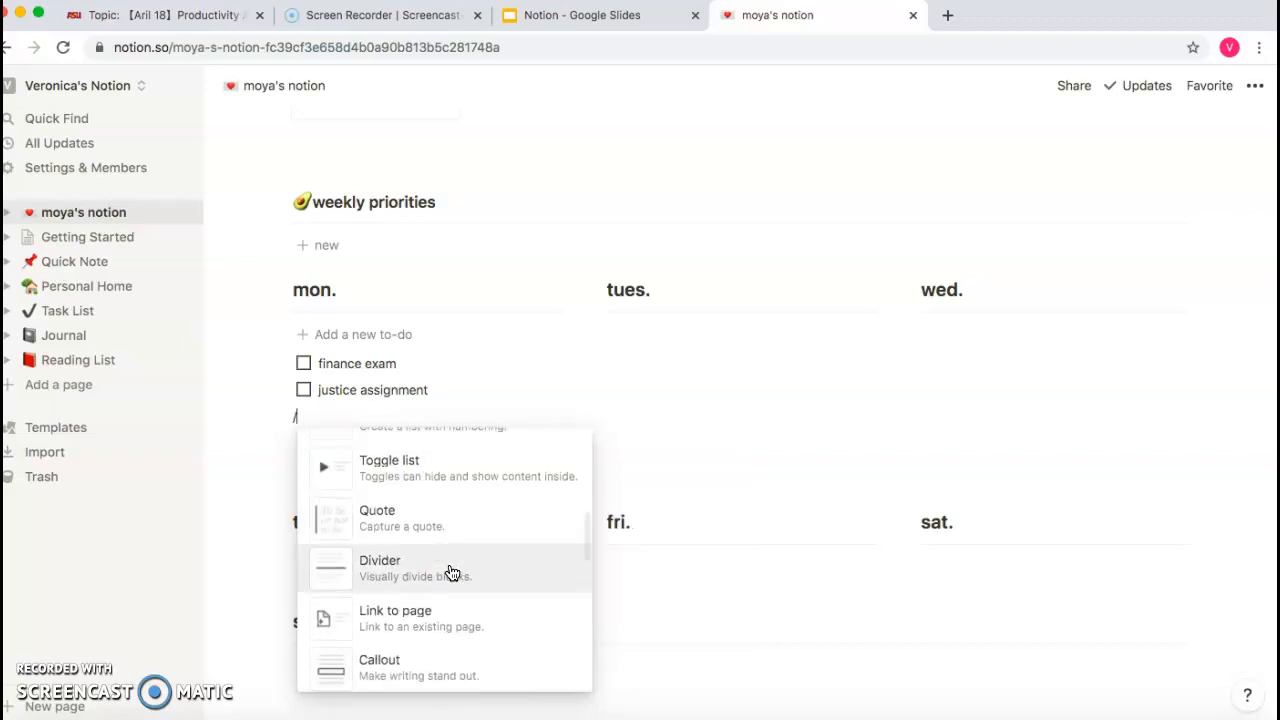
{"action": "scroll", "coordinate": [447, 545], "scroll_direction": "up", "scroll_amount": 1}
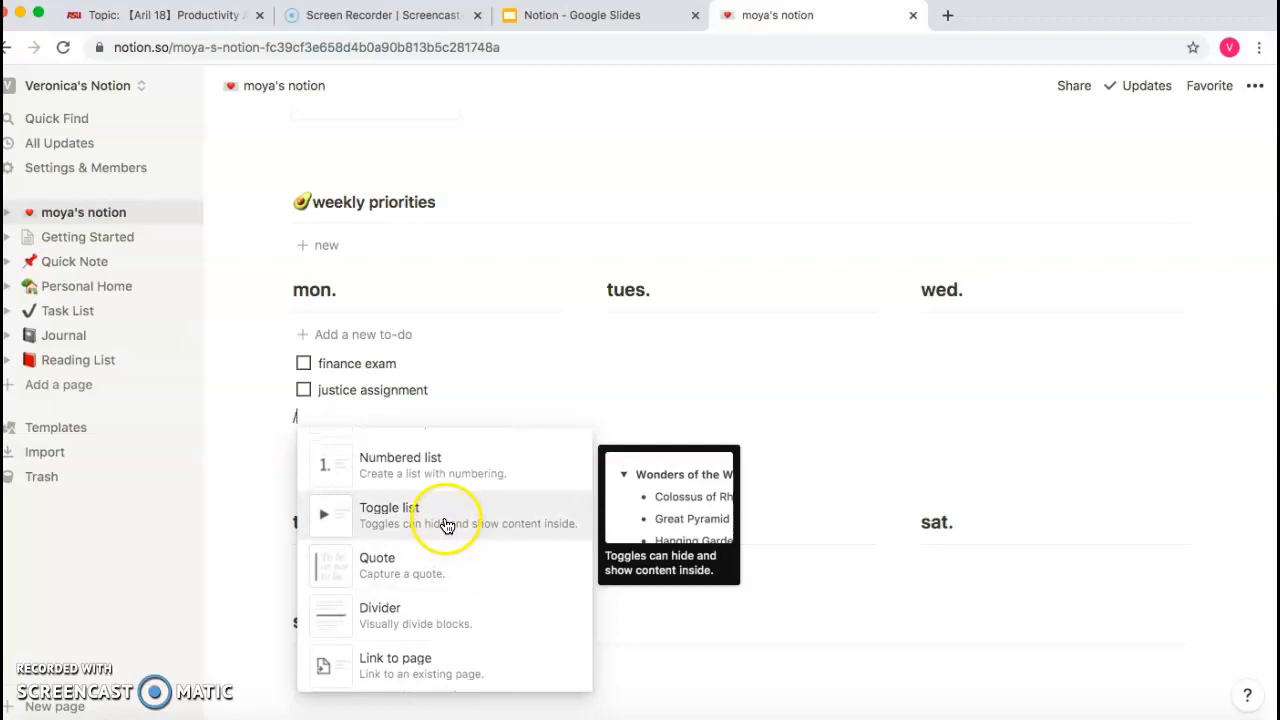
{"action": "left_click", "coordinate": [447, 525]}
{"action": "type", "text": "groceries"}
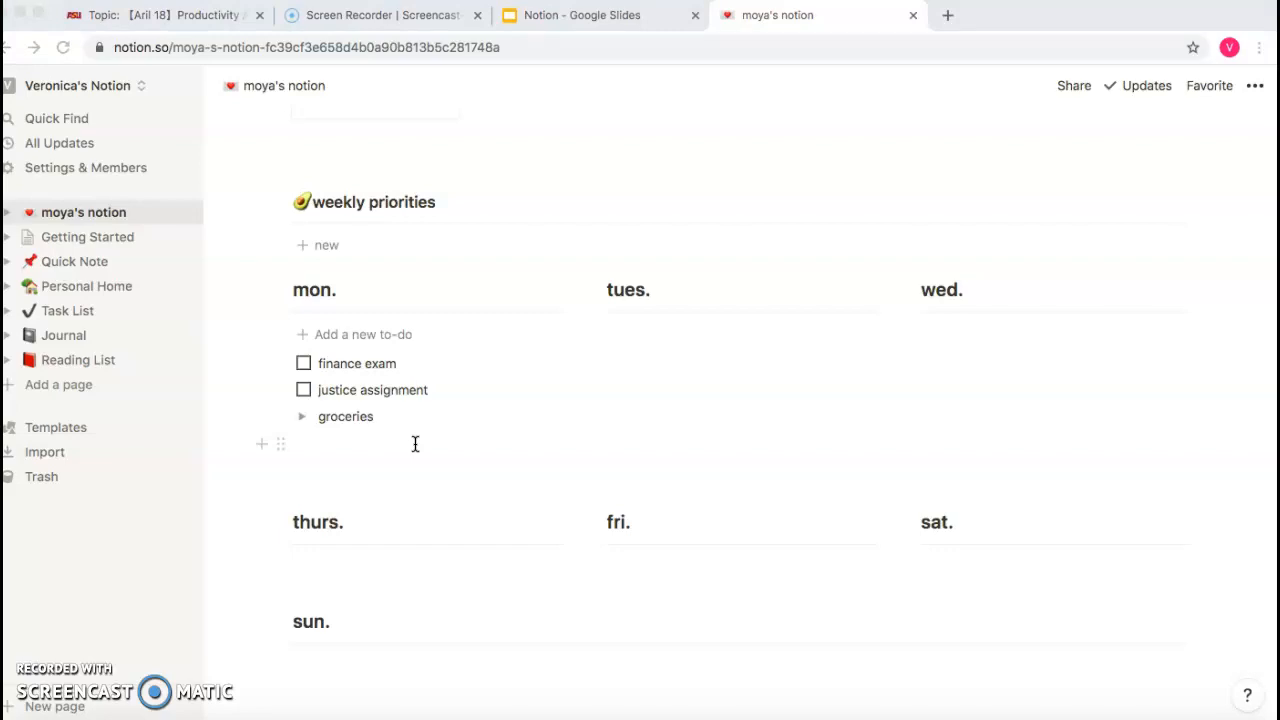
- Expand the groceries toggle and fill it with three nested to-dos: "cereal", "milk" and "pasta"
{"action": "left_click", "coordinate": [303, 416]}
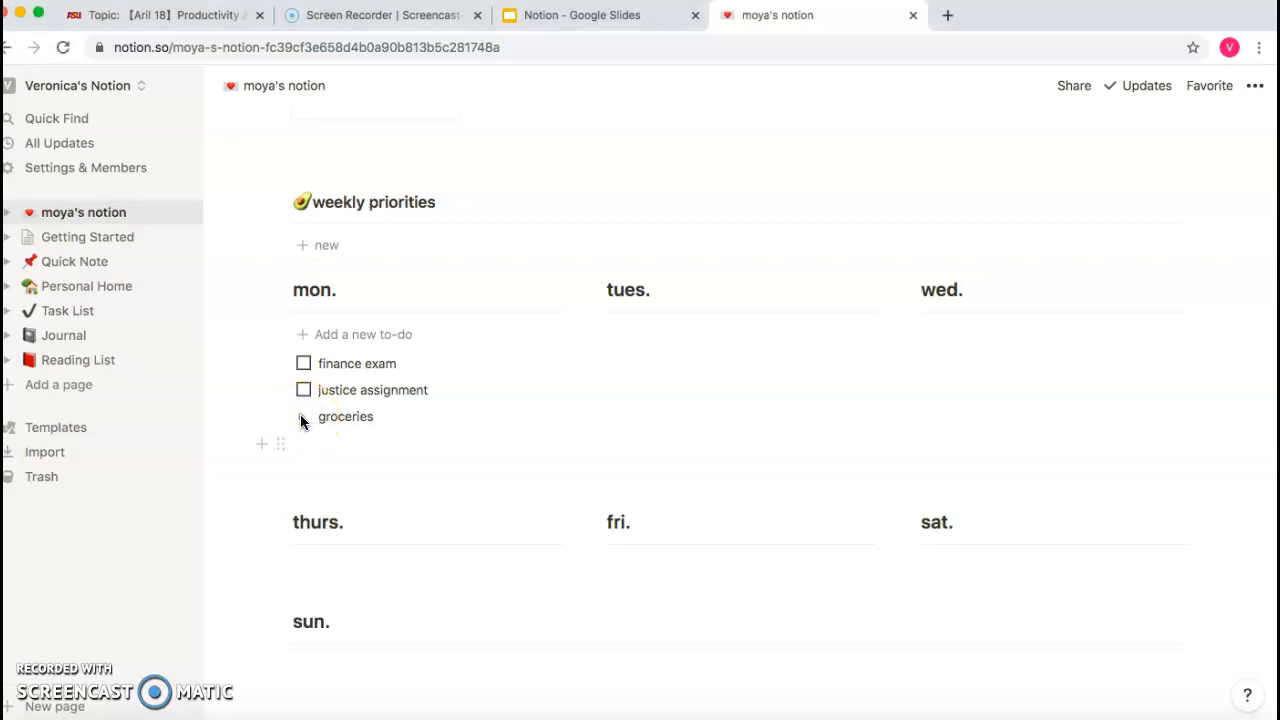
{"action": "left_click", "coordinate": [303, 417]}
{"action": "left_click", "coordinate": [346, 450]}
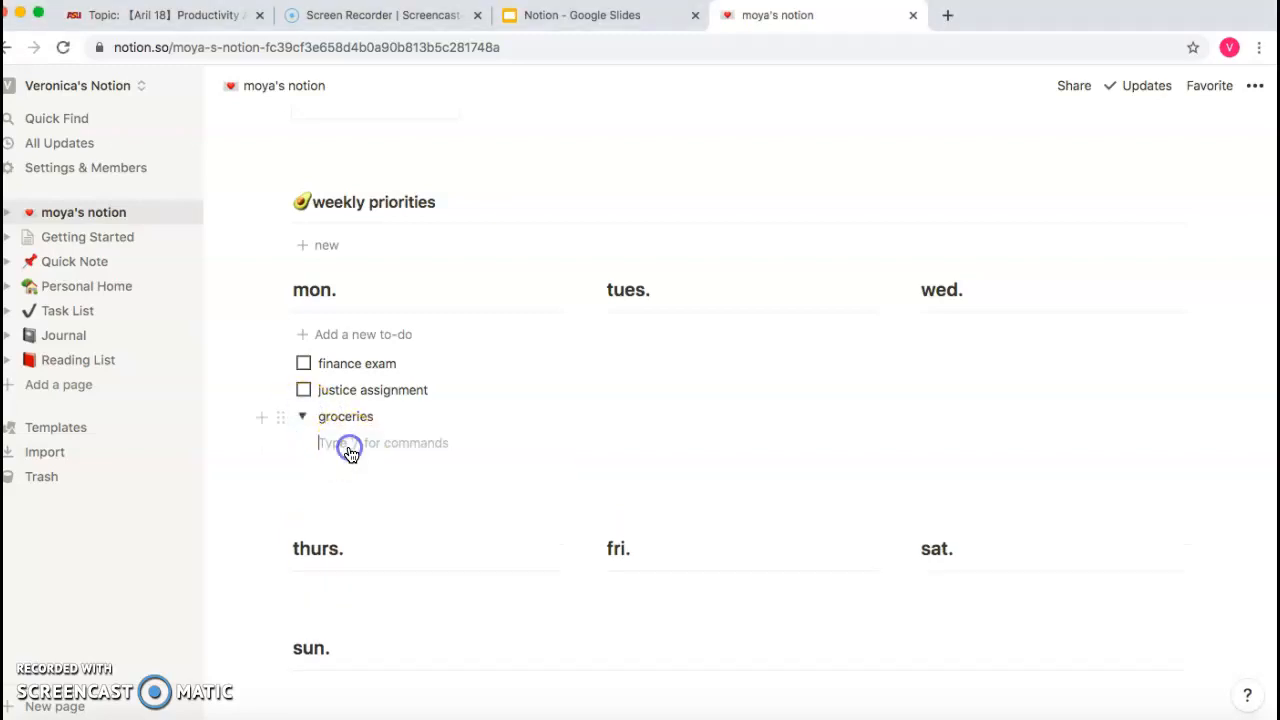
{"action": "type", "text": "/to"}
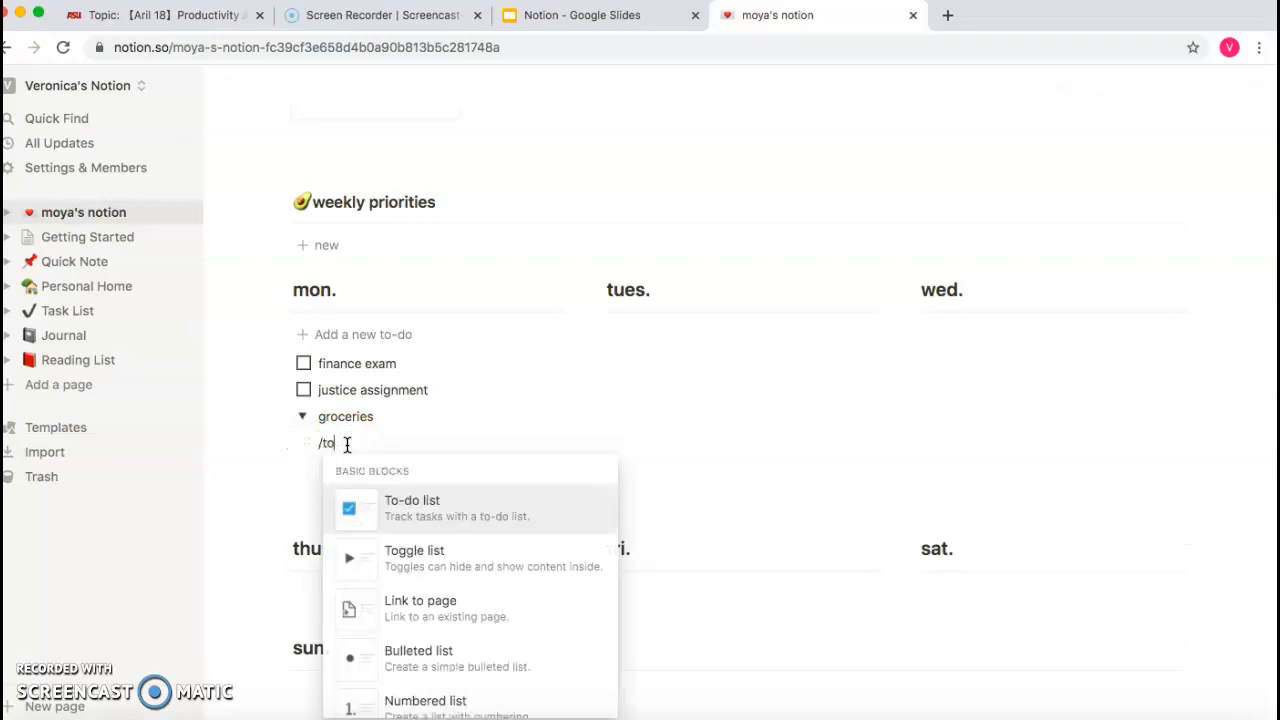
{"action": "left_click", "coordinate": [357, 513]}
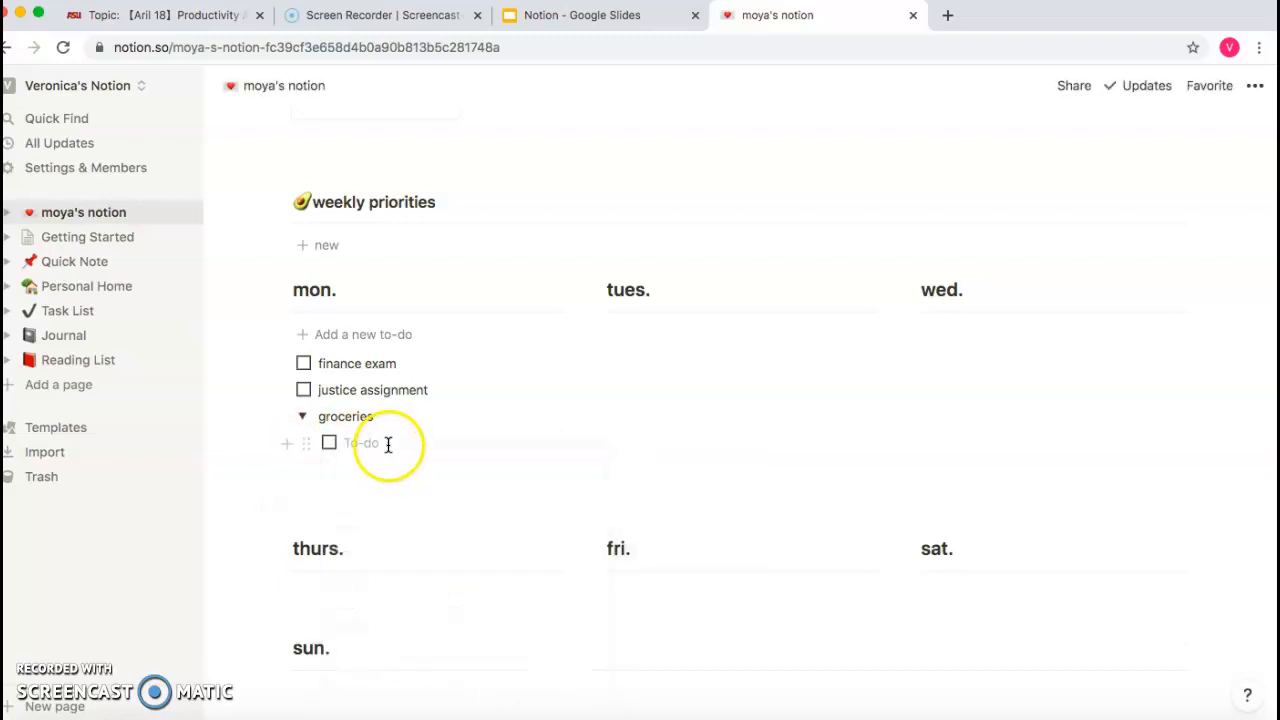
{"action": "type", "text": "cereal"}
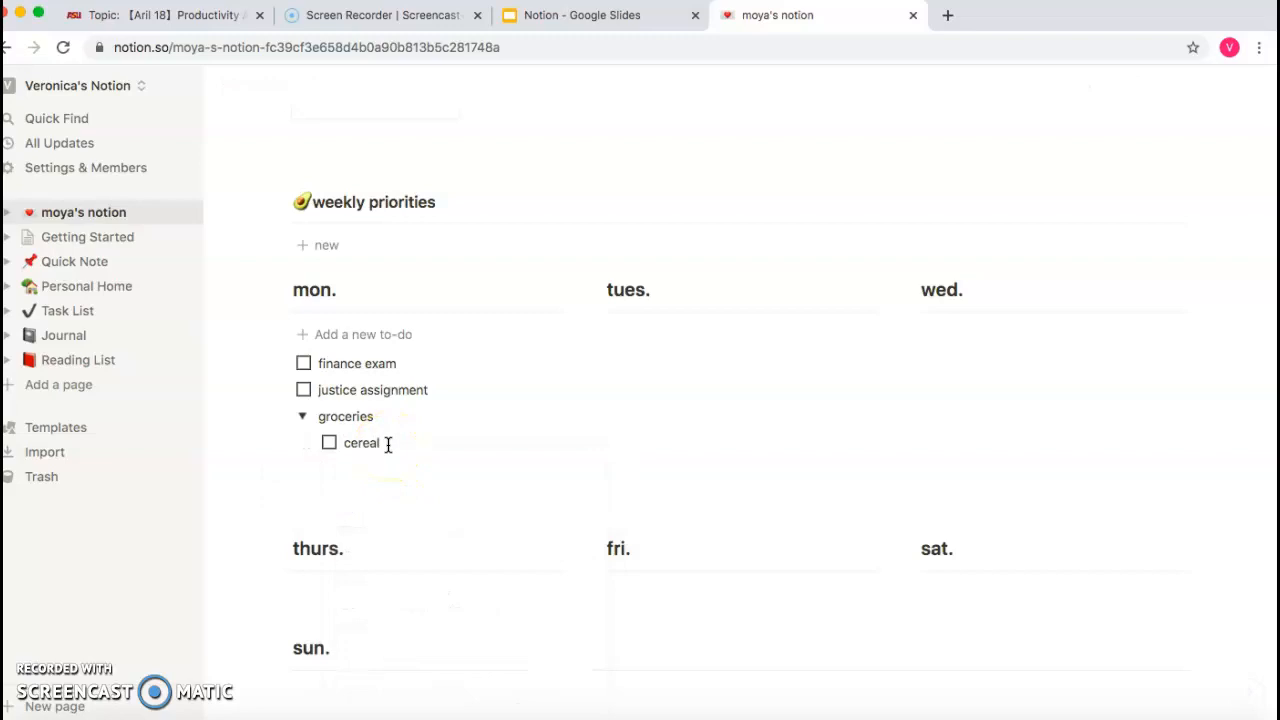
{"action": "key", "text": "Return"}
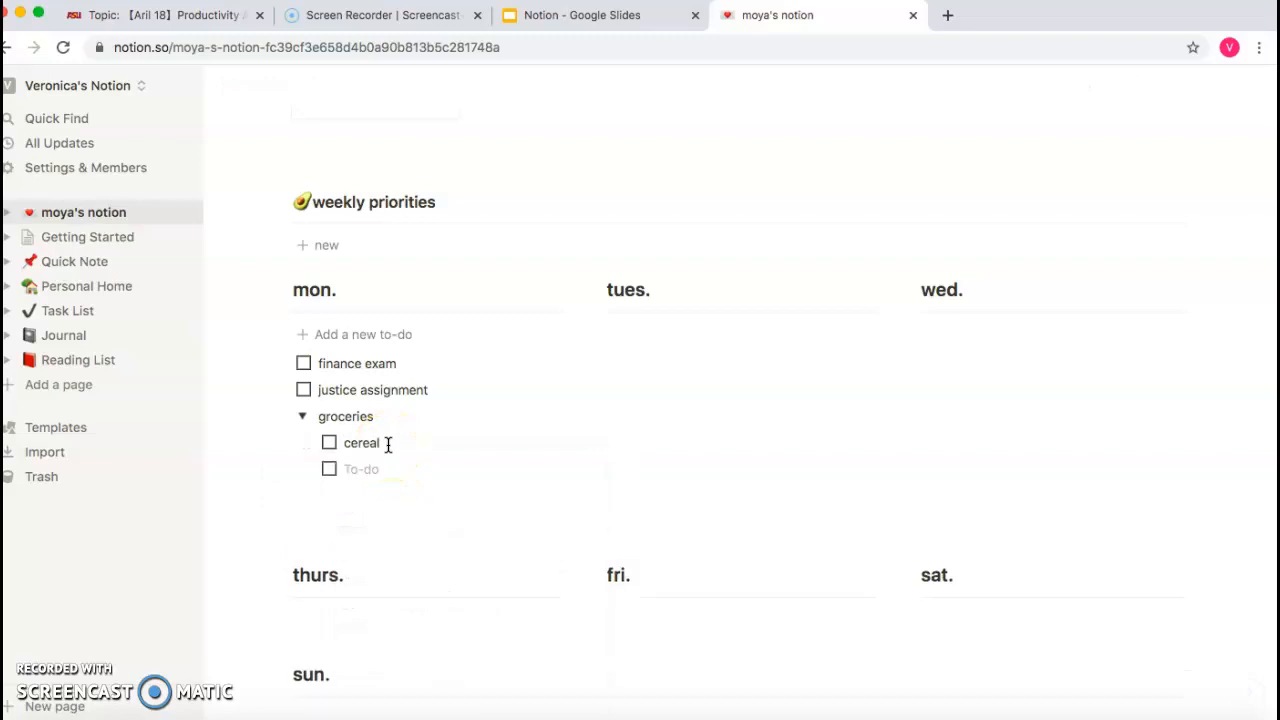
{"action": "type", "text": "milk"}
{"action": "key", "text": "Return"}
{"action": "type", "text": "pasta"}
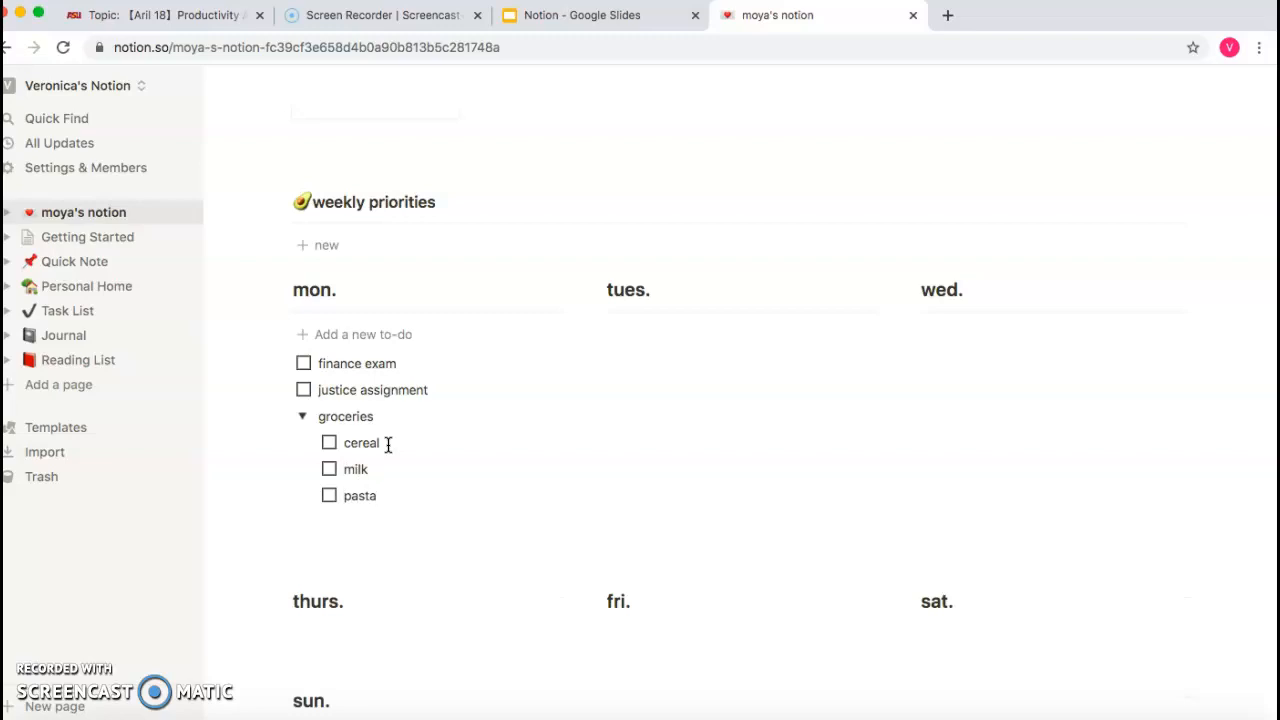
- Collapse the groceries toggle under mon. so that its nested to-dos are hidden
{"action": "key", "text": "super+alt+t"}
{"action": "left_click", "coordinate": [303, 417]}
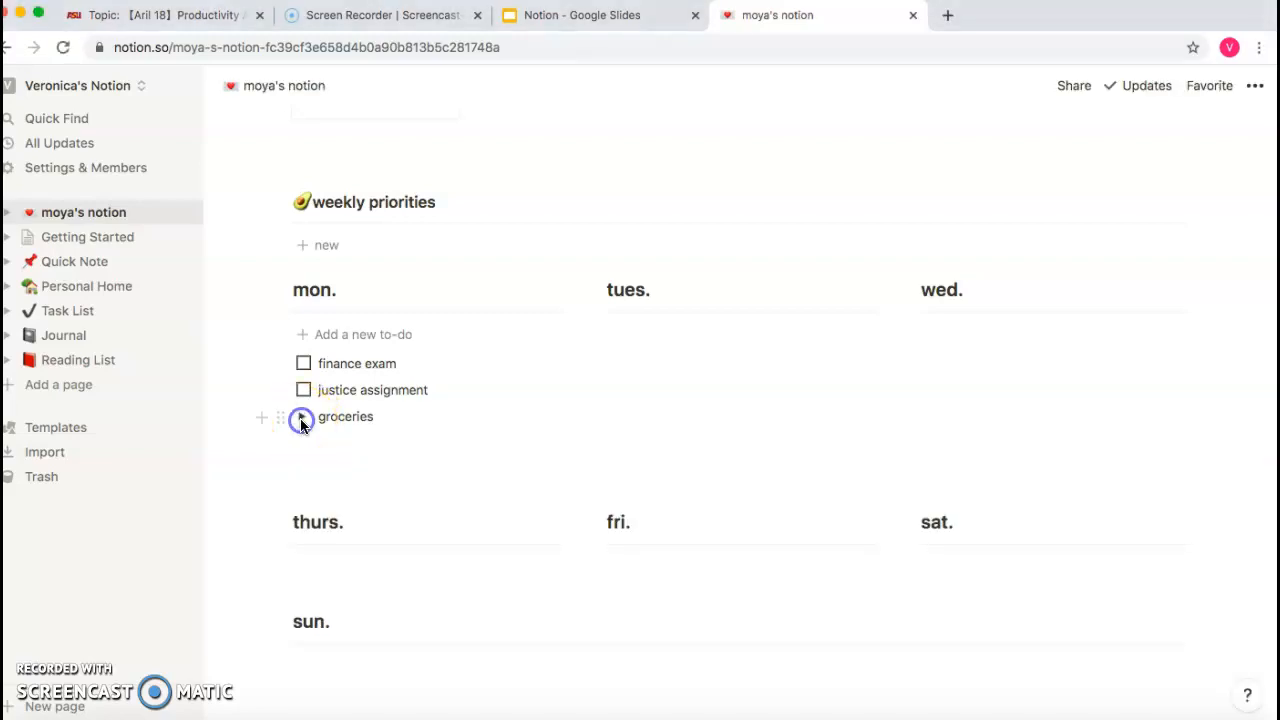
{"action": "left_click", "coordinate": [303, 418]}
{"action": "left_click", "coordinate": [304, 418]}
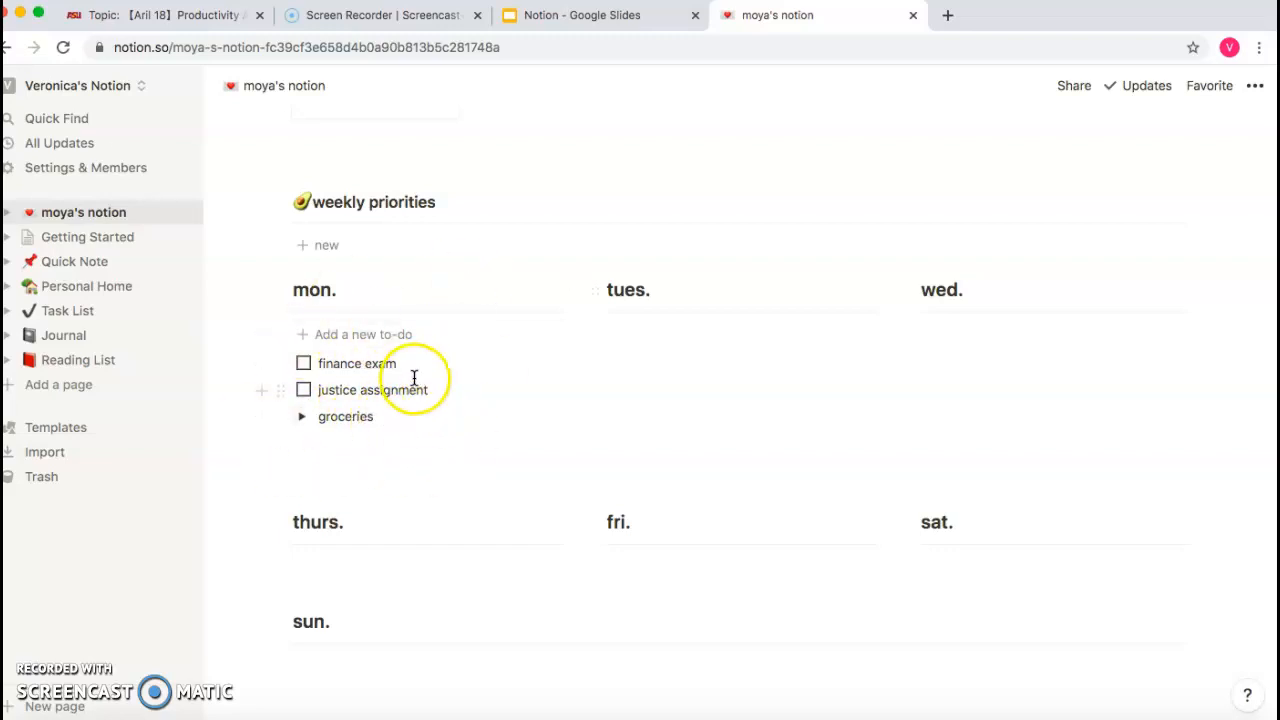
{"action": "left_click", "coordinate": [443, 432]}
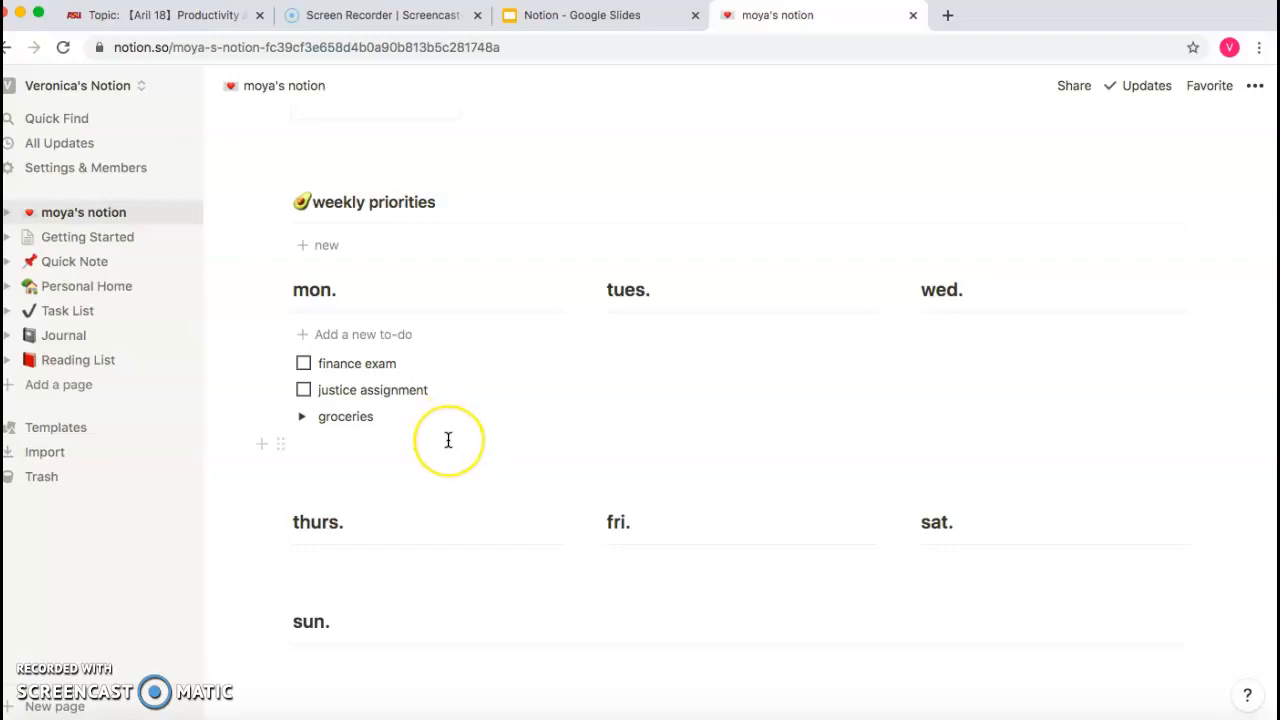
{"action": "scroll", "coordinate": [447, 437], "scroll_direction": "up", "scroll_amount": 5}
{"action": "scroll", "coordinate": [447, 440], "scroll_direction": "up", "scroll_amount": 5}
{"action": "left_click", "coordinate": [375, 381]}
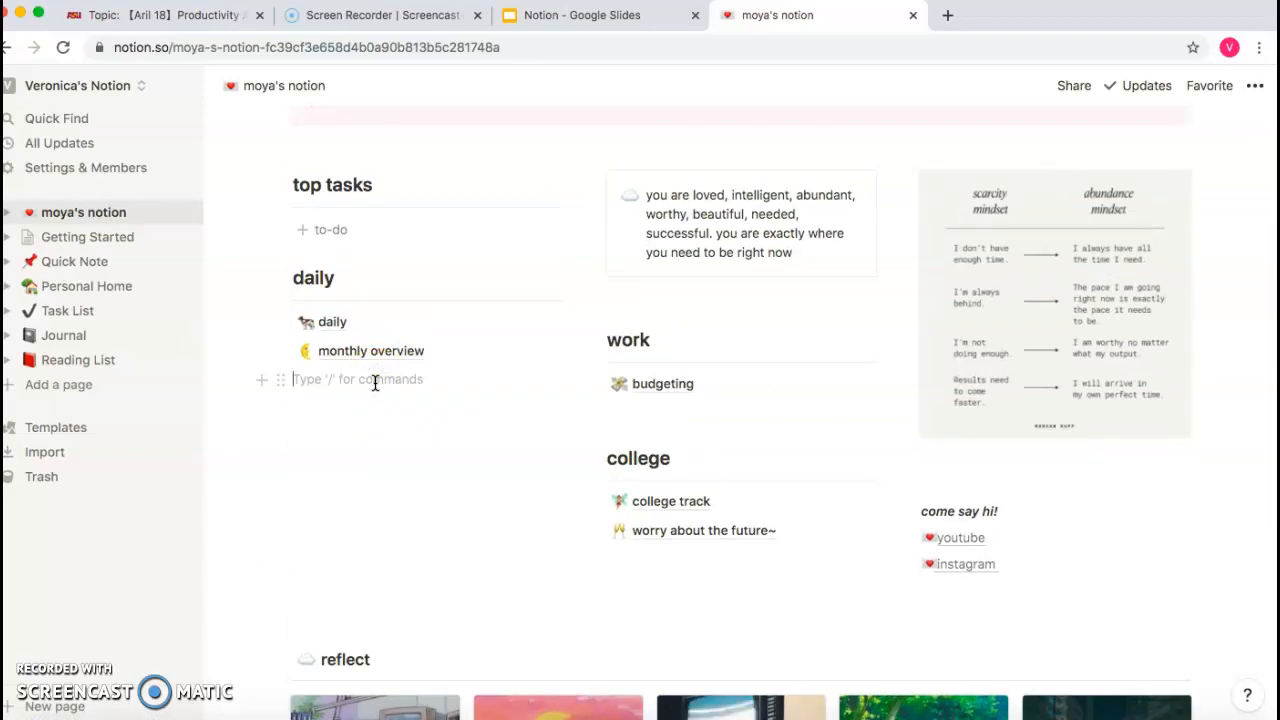
{"action": "type", "text": "/"}
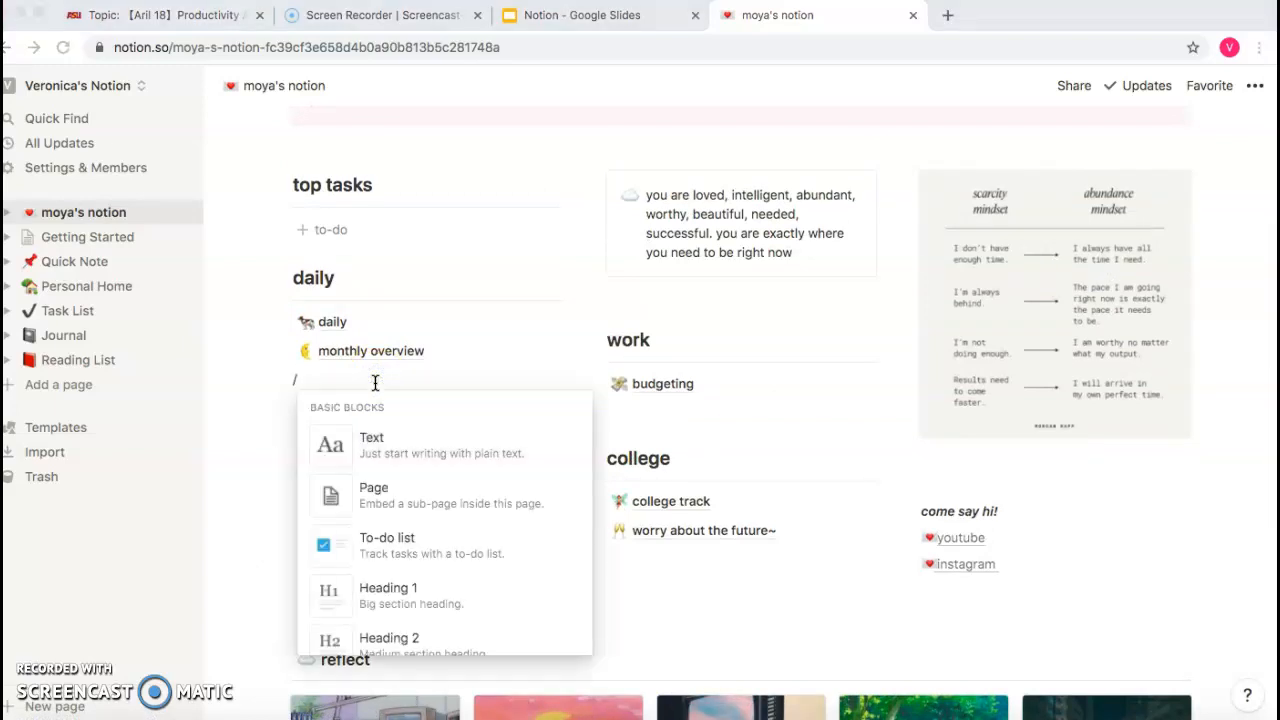
{"action": "left_click", "coordinate": [547, 383]}
{"action": "key", "text": "BackSpace"}
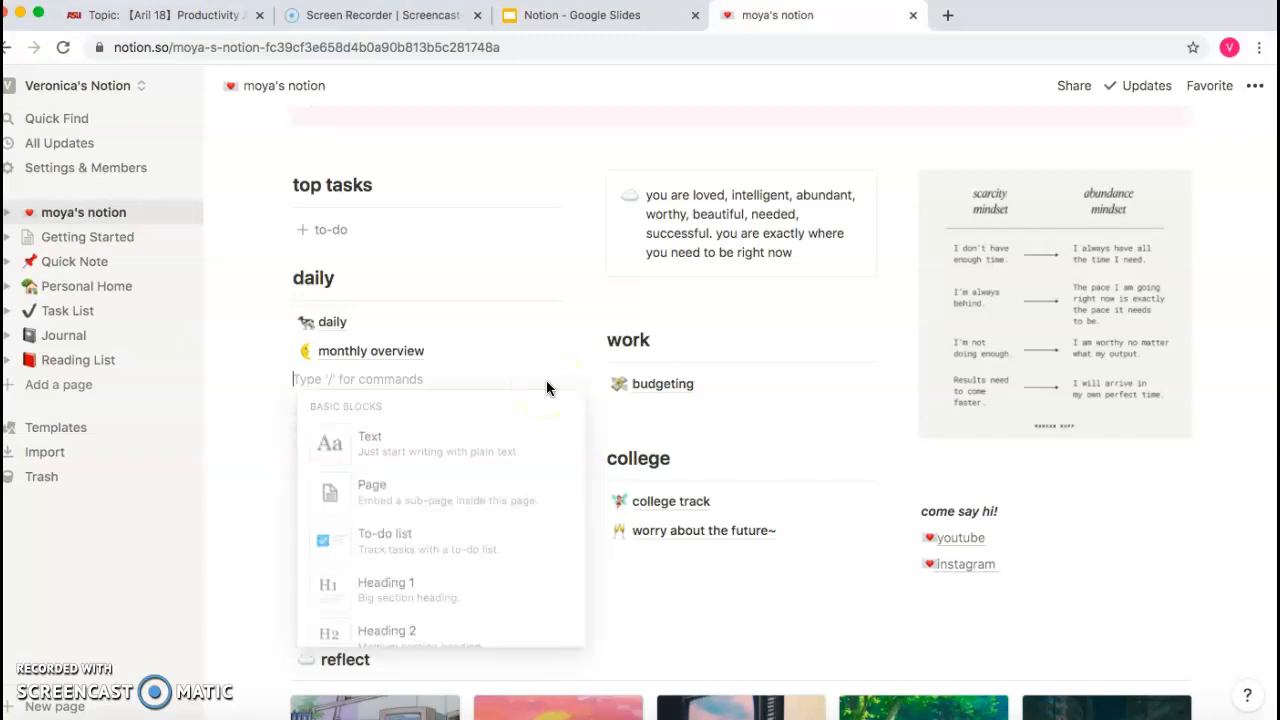
- Browse the block types available for the empty line below monthly overview, including the inline and full-page database options
{"action": "left_click", "coordinate": [546, 381]}
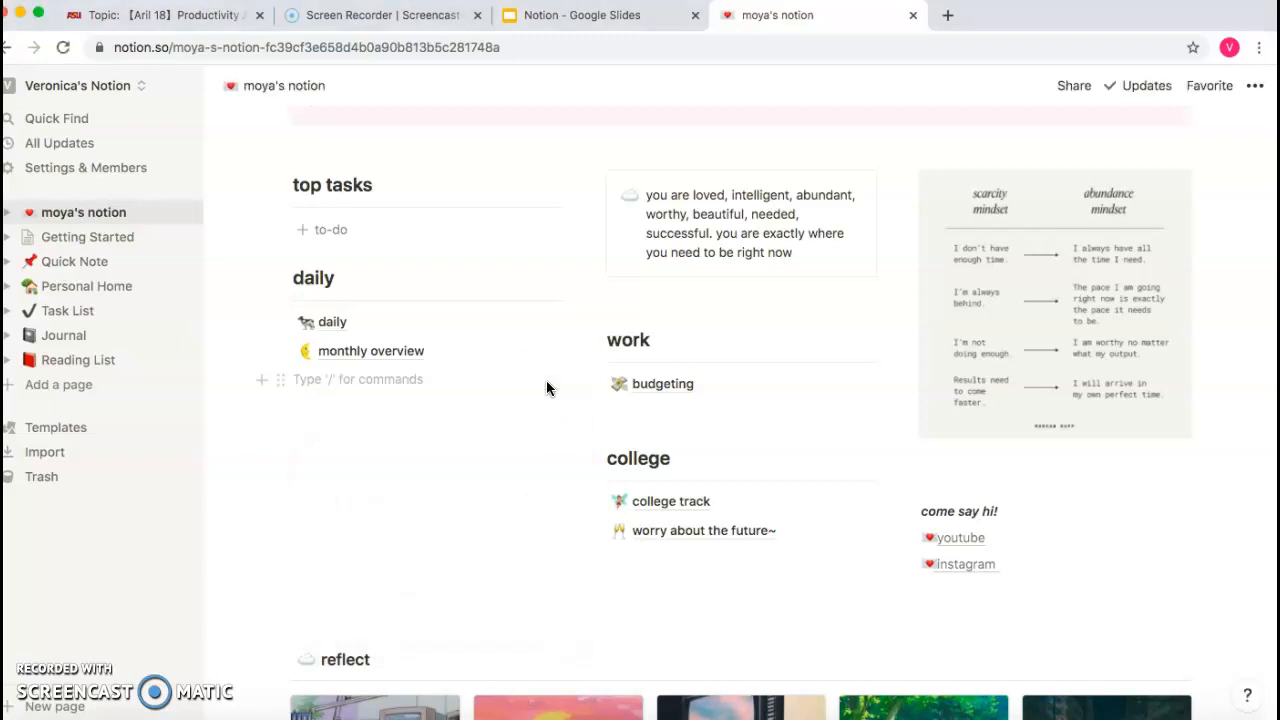
{"action": "type", "text": "/"}
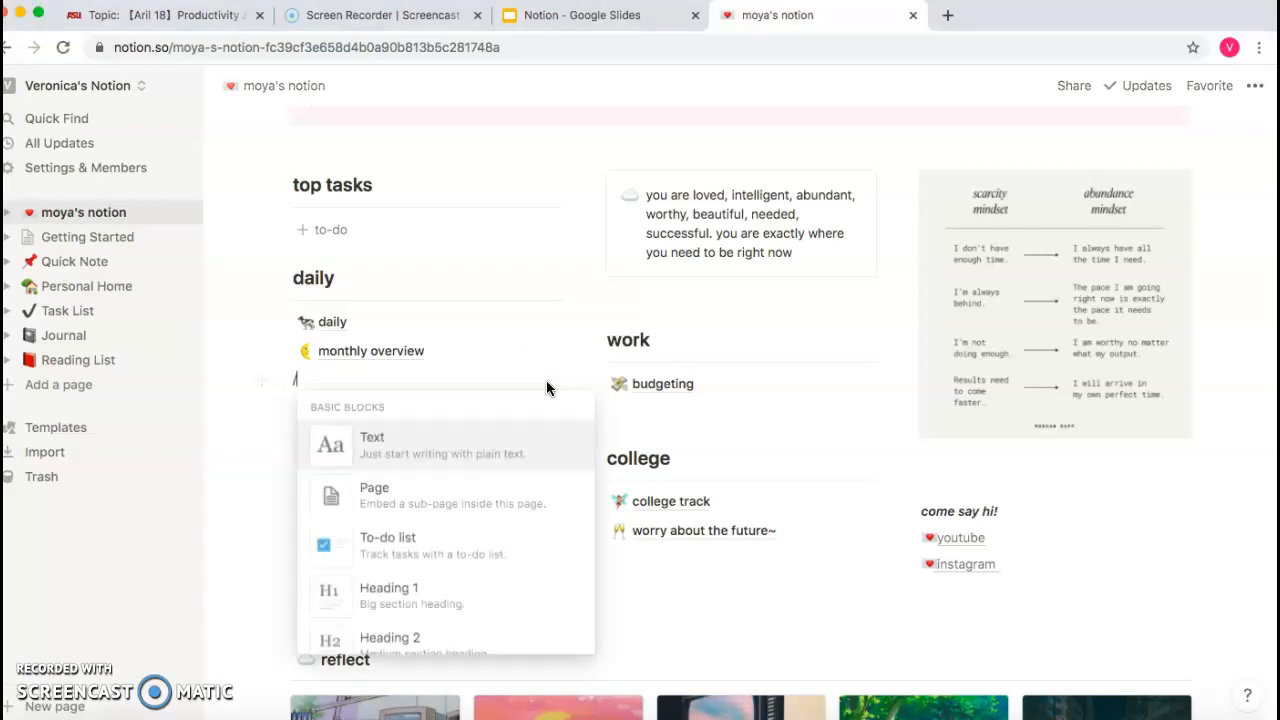
{"action": "key", "text": "Down"}
{"action": "key", "text": "Down"}
{"action": "key", "text": "Down"}
{"action": "key", "text": "Down"}
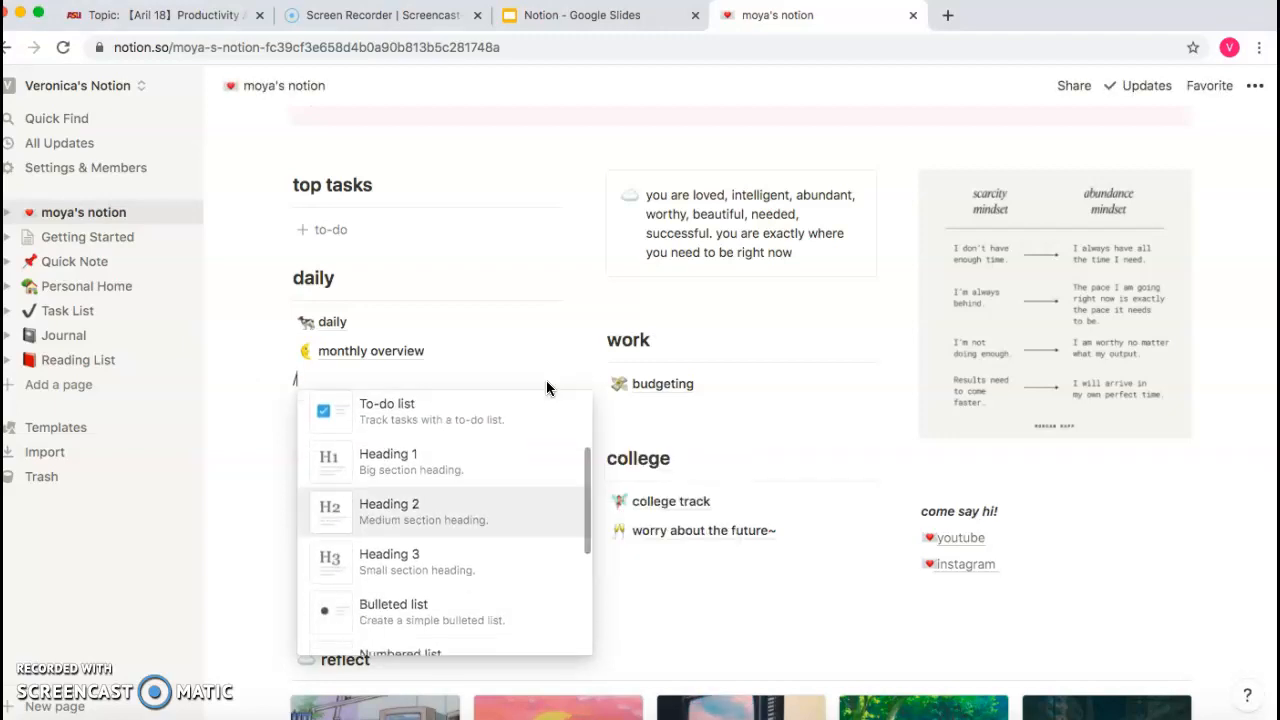
{"action": "scroll", "coordinate": [443, 497], "scroll_direction": "down", "scroll_amount": 5}
{"action": "scroll", "coordinate": [435, 503], "scroll_direction": "down", "scroll_amount": 3}
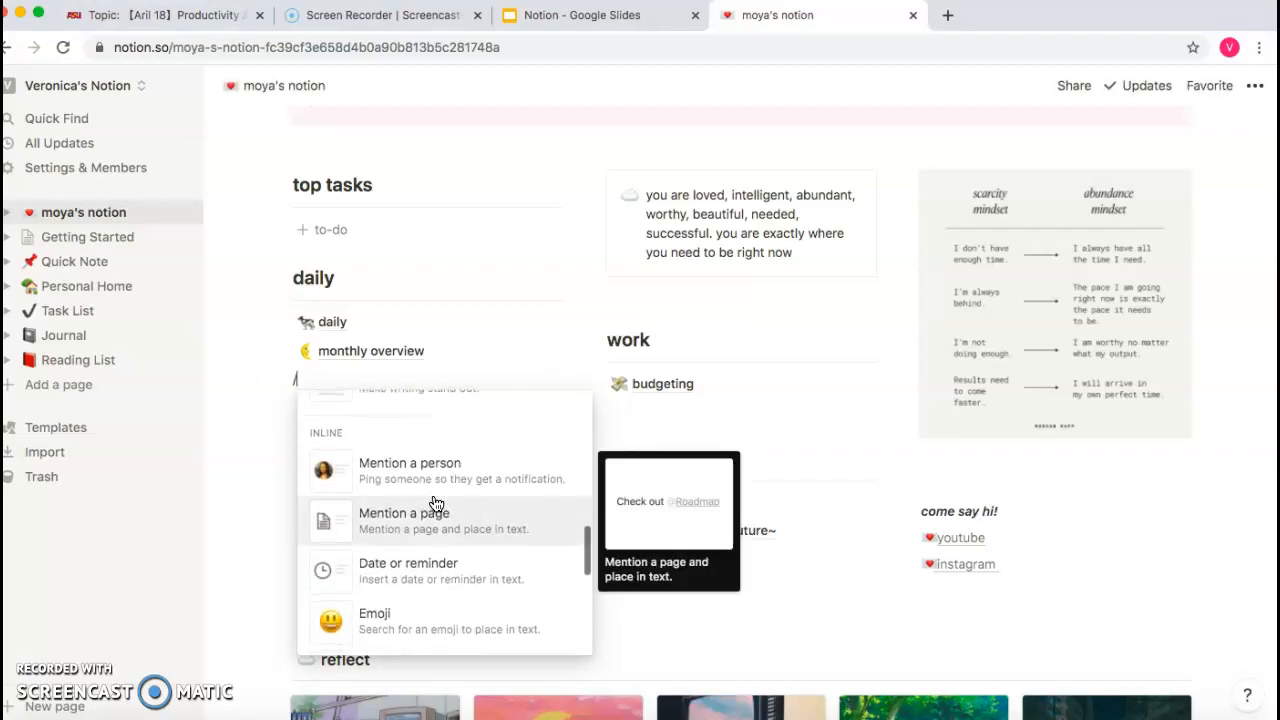
{"action": "scroll", "coordinate": [435, 503], "scroll_direction": "down", "scroll_amount": 5}
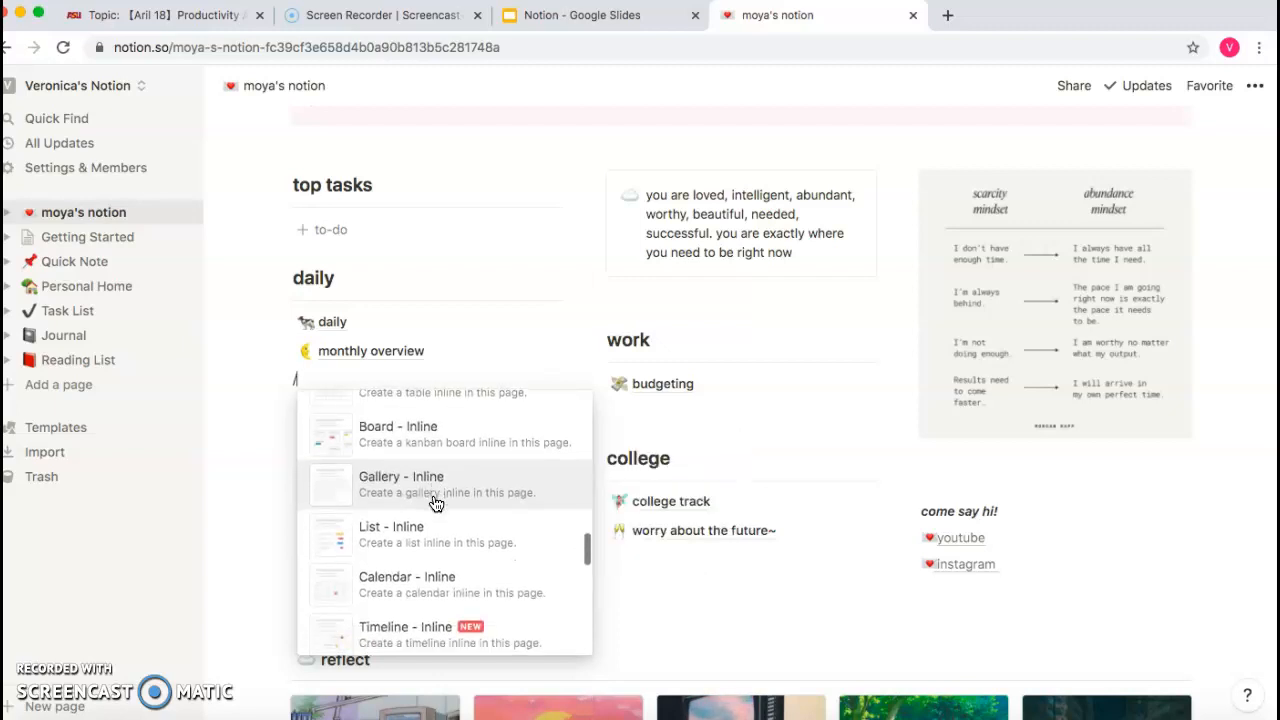
{"action": "scroll", "coordinate": [435, 503], "scroll_direction": "down", "scroll_amount": 3}
{"action": "scroll", "coordinate": [430, 503], "scroll_direction": "down", "scroll_amount": 4}
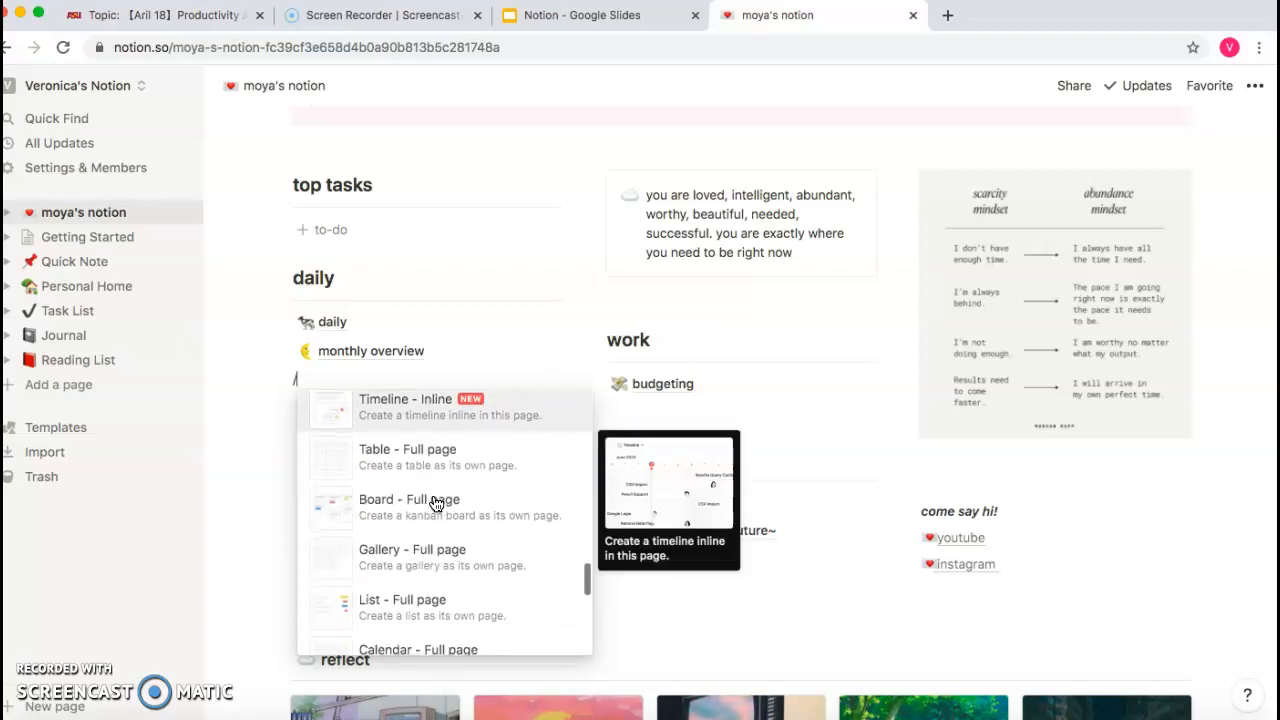
{"action": "left_click", "coordinate": [377, 420]}
{"action": "left_click", "coordinate": [360, 421]}
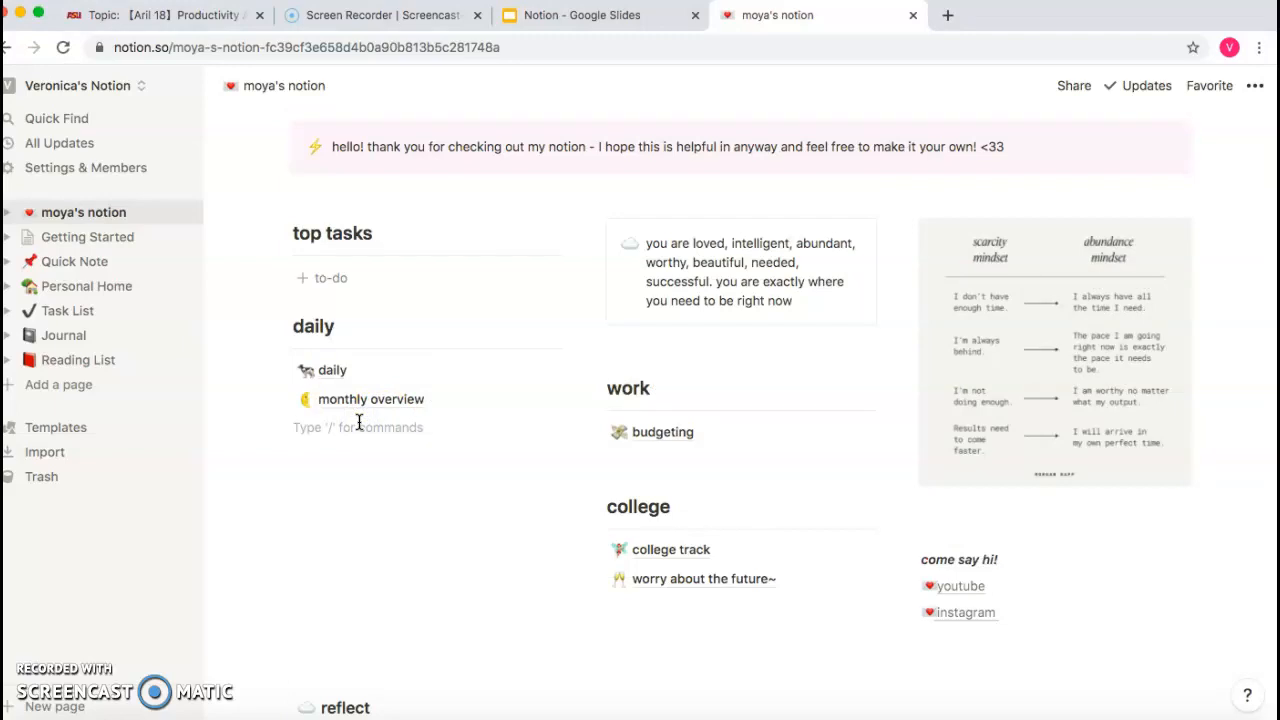
- Embed a sub-page below monthly overview in the daily section, title it "week 1" and add the Heading 2 "mon"
{"action": "type", "text": "/"}
{"action": "left_click", "coordinate": [408, 545]}
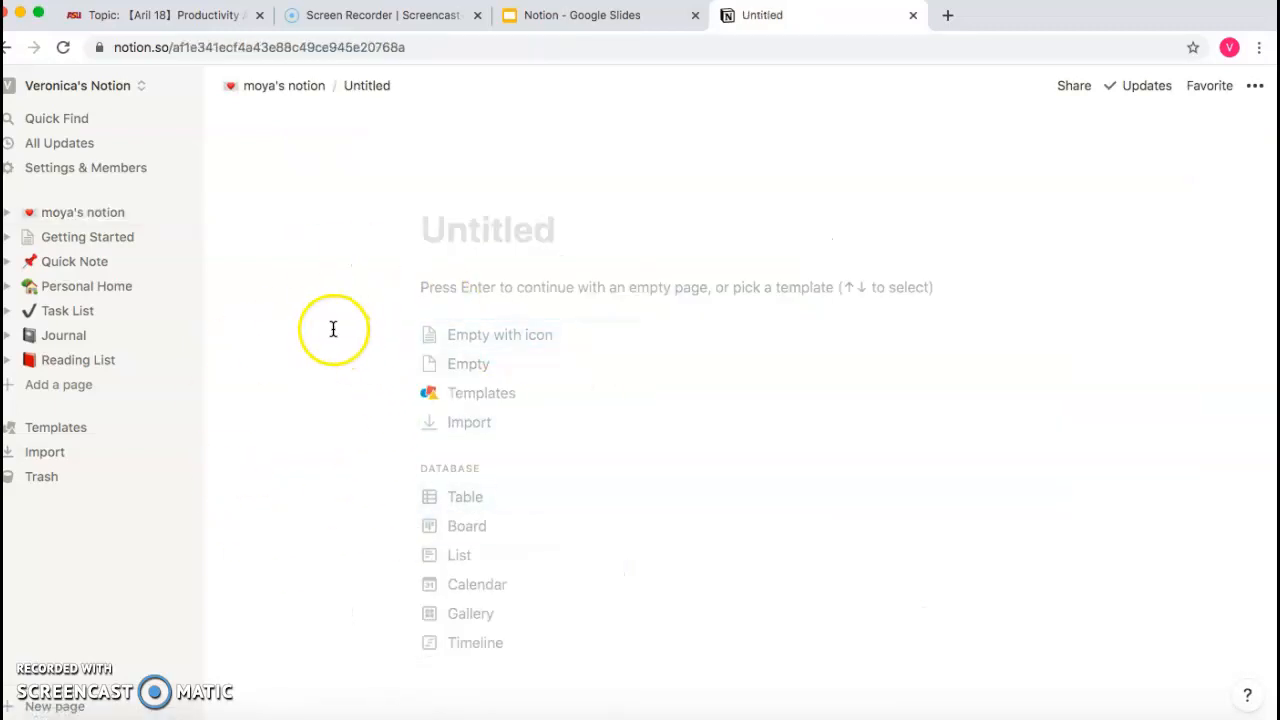
{"action": "left_click", "coordinate": [465, 231]}
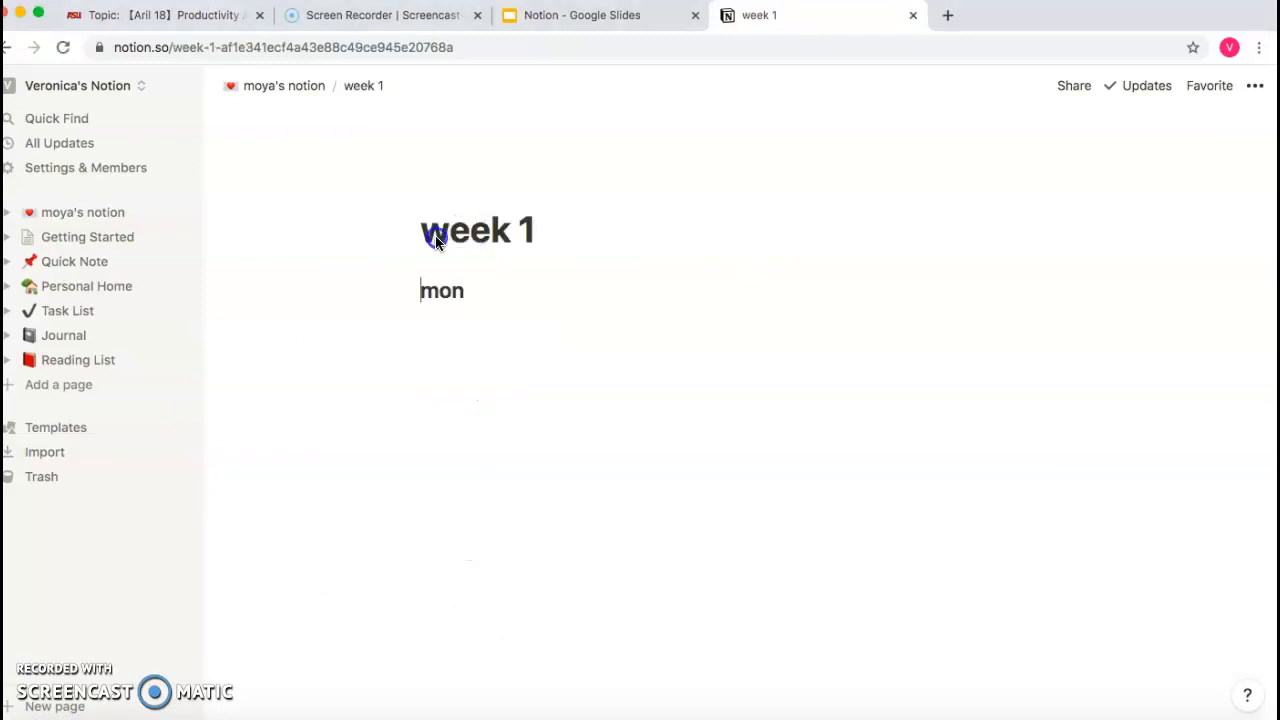
- Clear the "mon" text from the Heading 2 and retitle the sub-page "weekly to-do lists"
{"action": "left_click_drag", "start_coordinate": [491, 289], "coordinate": [403, 289]}
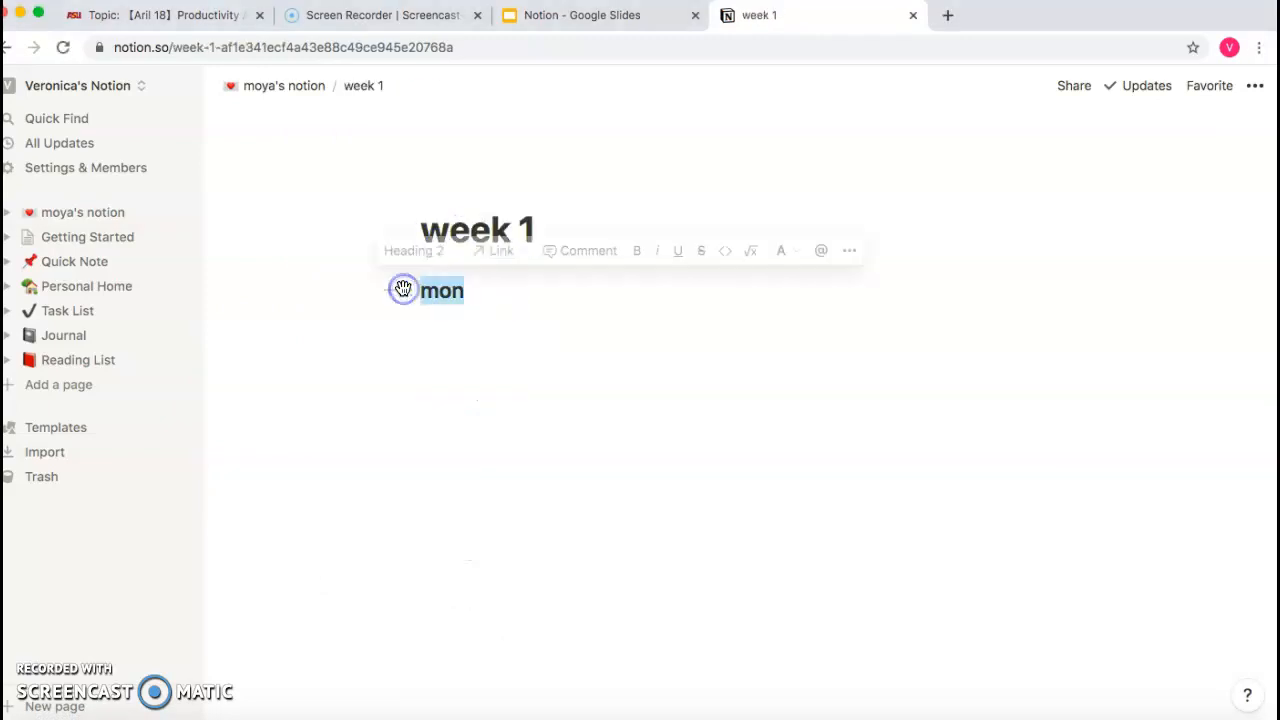
{"action": "key", "text": "BackSpace"}
{"action": "left_click", "coordinate": [549, 226]}
{"action": "left_click", "coordinate": [377, 226]}
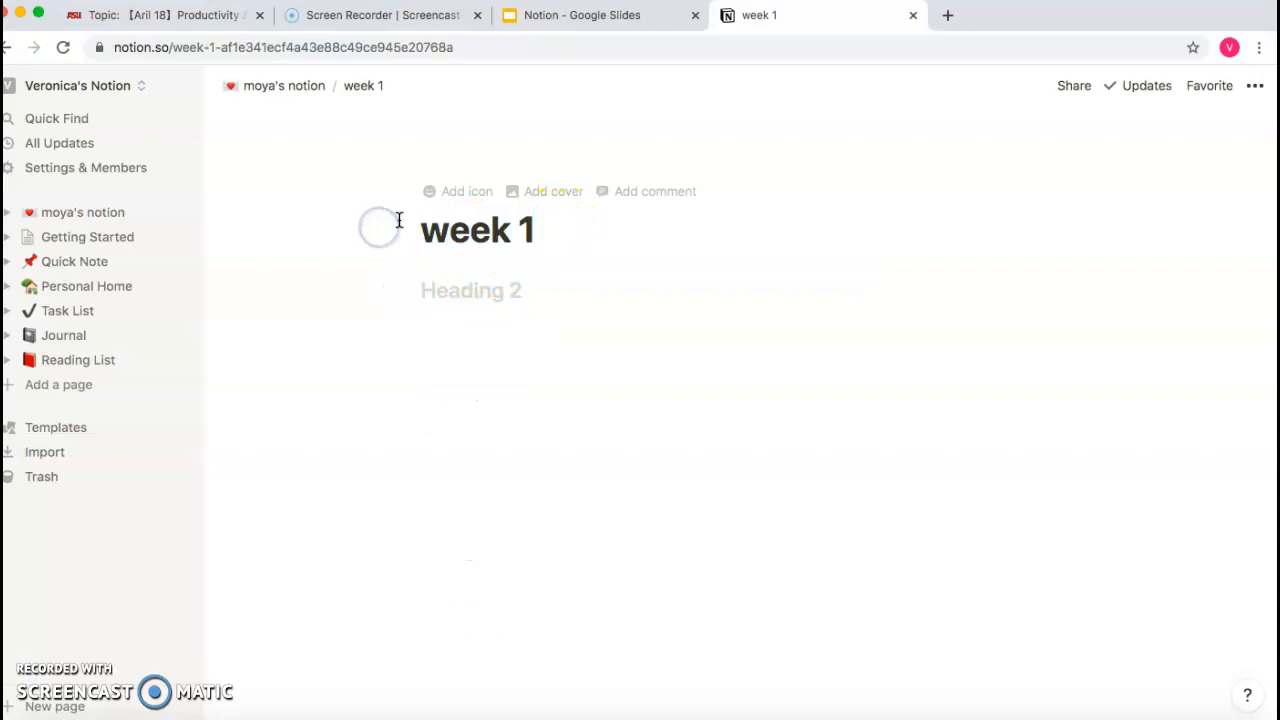
{"action": "left_click_drag", "start_coordinate": [532, 229], "coordinate": [500, 231]}
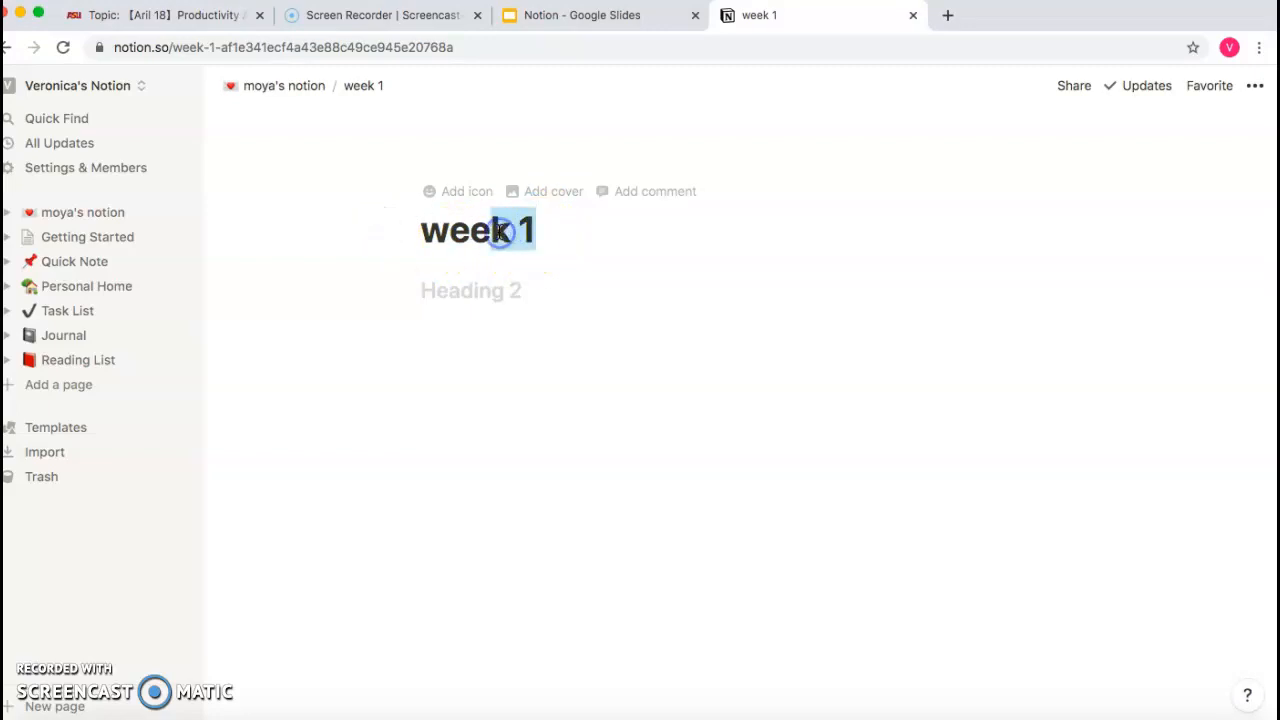
{"action": "key", "text": "BackSpace"}
{"action": "type", "text": "kly to"}
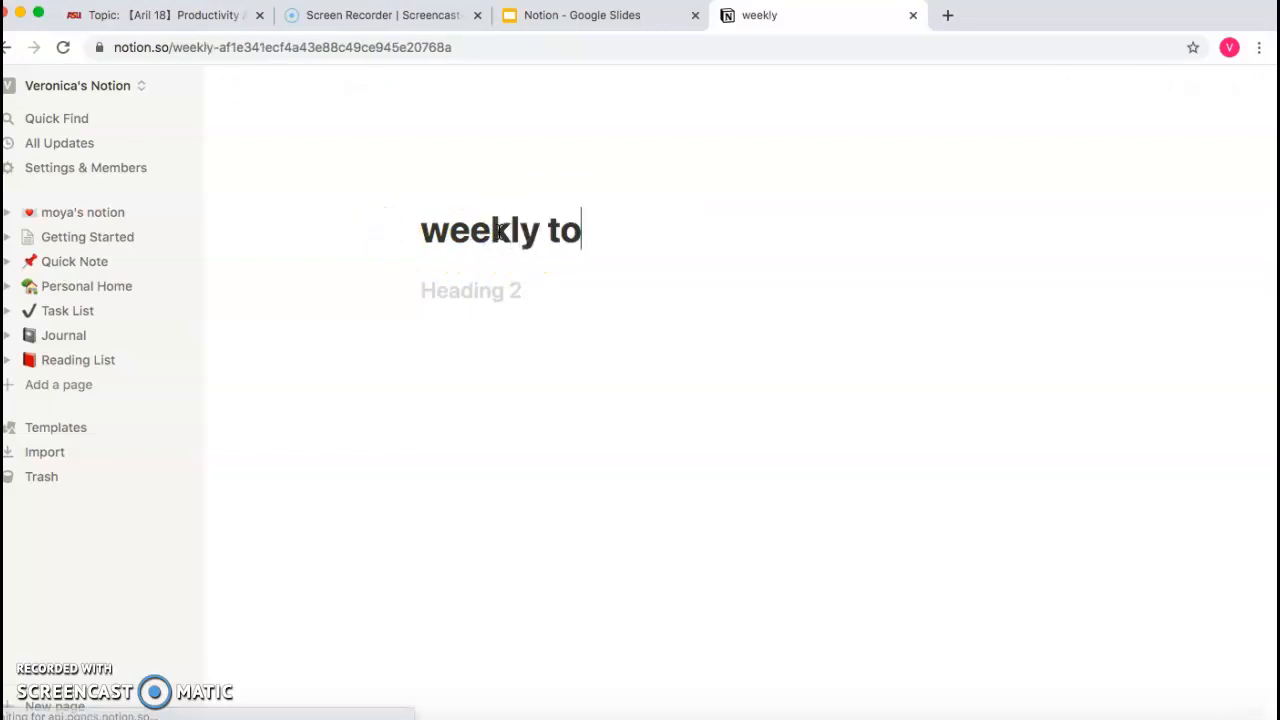
{"action": "type", "text": "-do lists"}
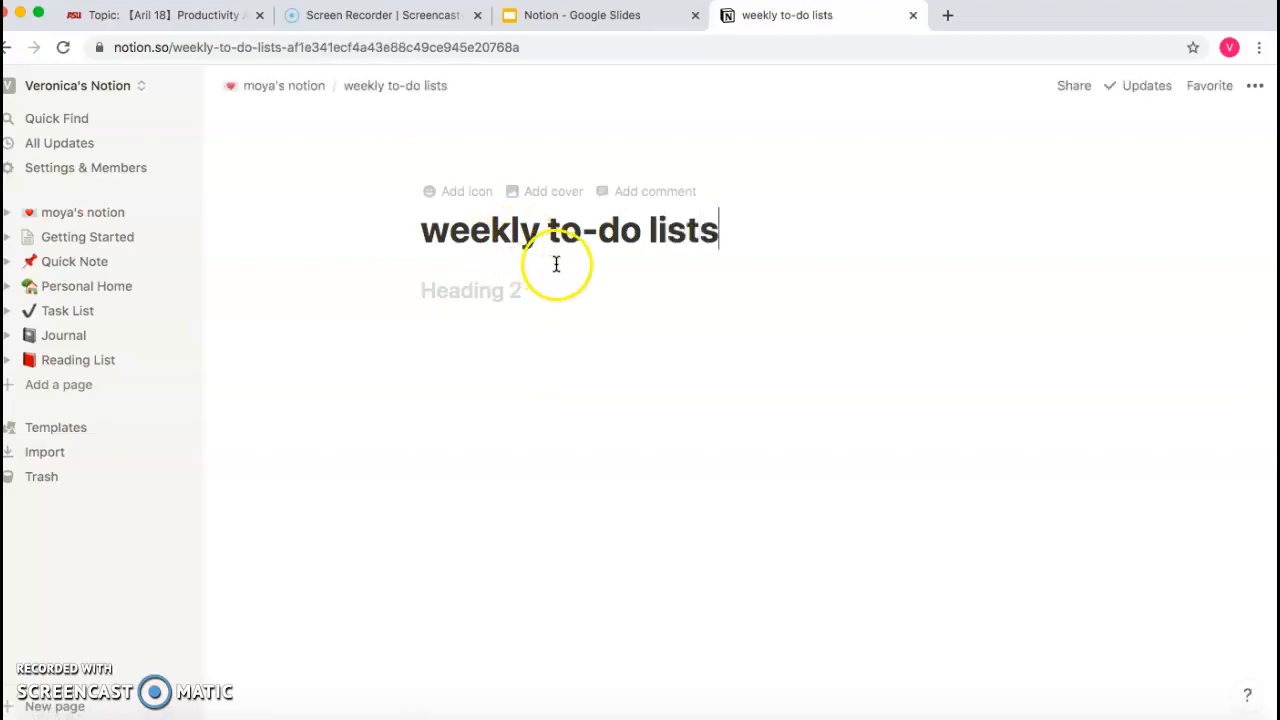
- Fill the empty Heading 2 with "week 1" and add the plain text line "mon:" beneath it
{"action": "left_click", "coordinate": [540, 291]}
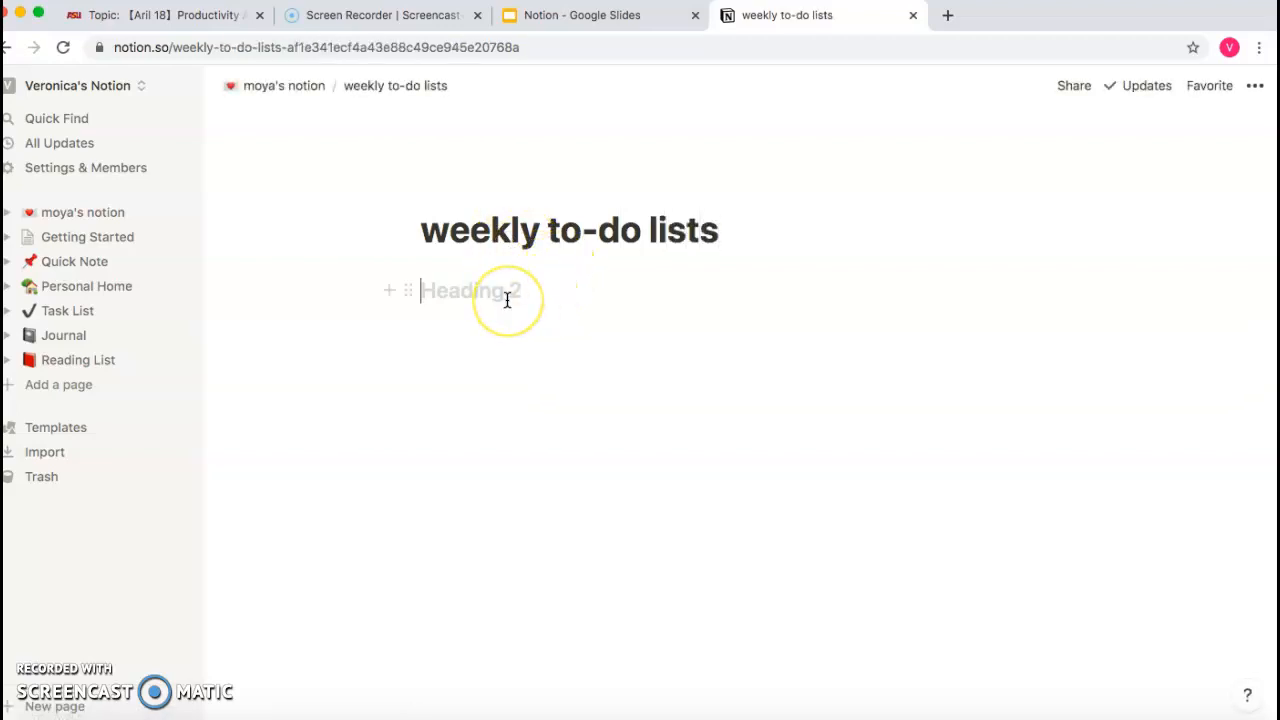
{"action": "type", "text": "week 1"}
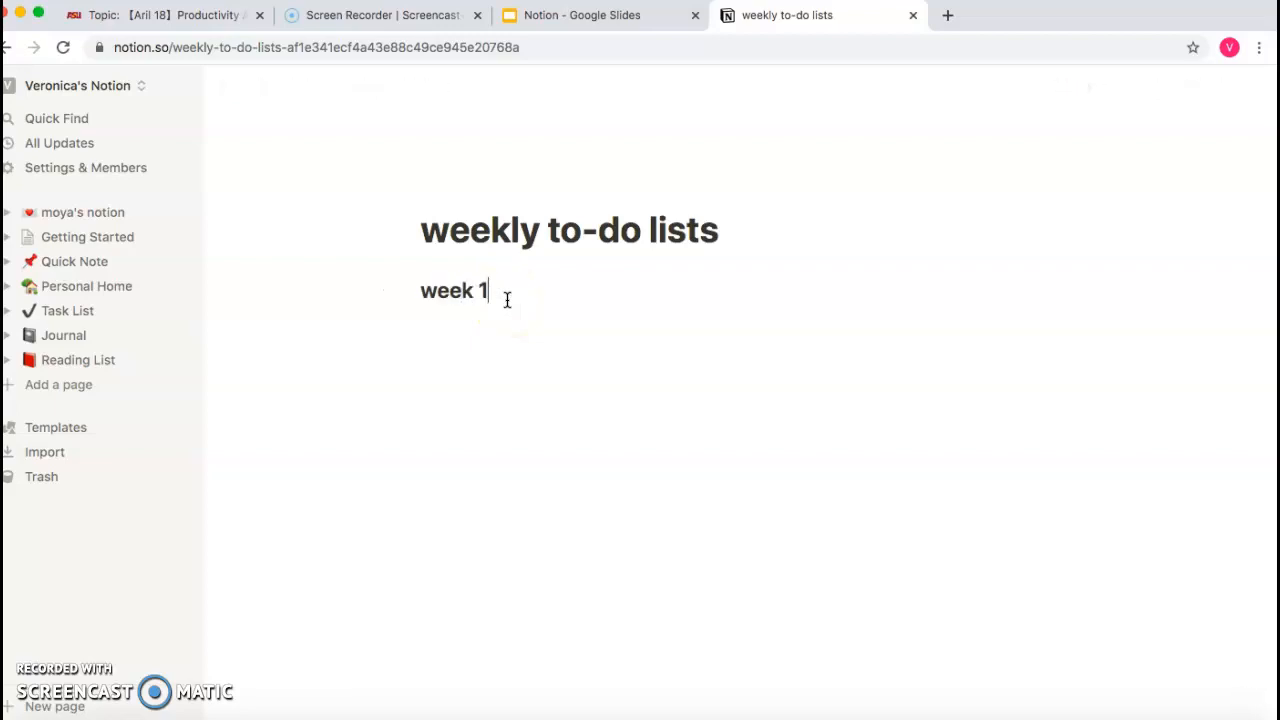
{"action": "left_click_drag", "start_coordinate": [526, 314], "coordinate": [560, 306]}
{"action": "left_click", "coordinate": [523, 287]}
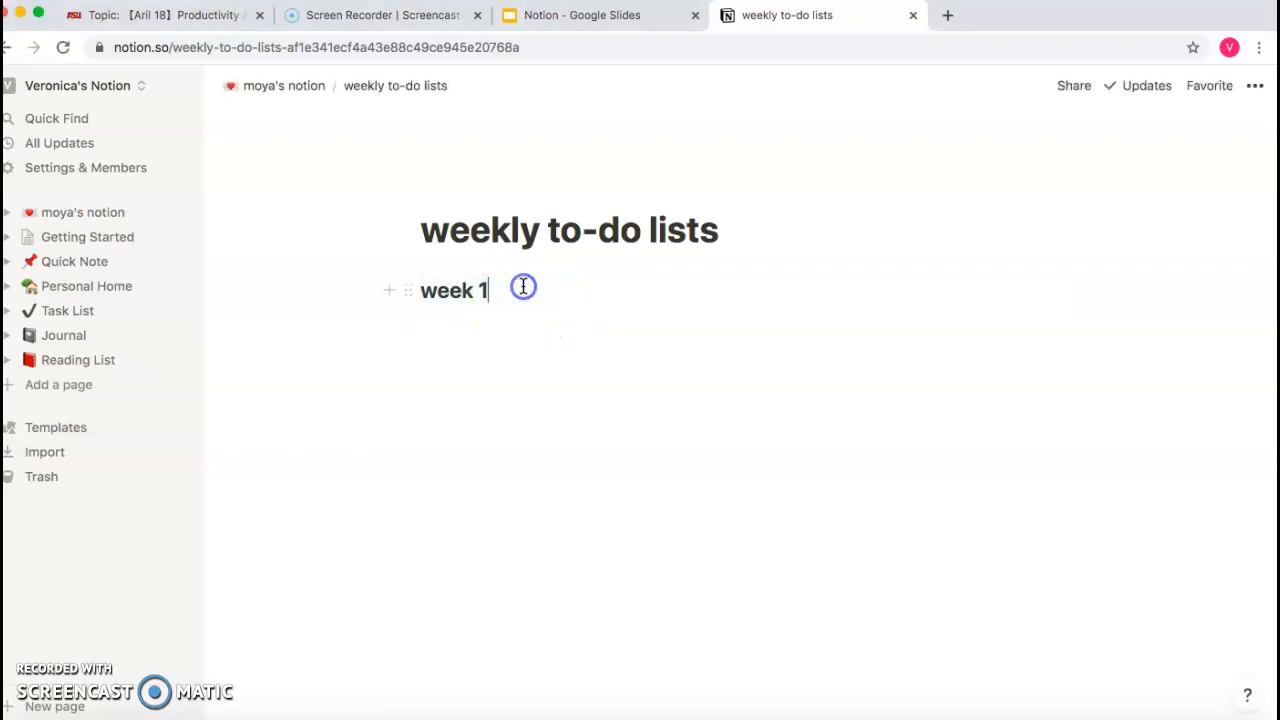
{"action": "key", "text": "Return"}
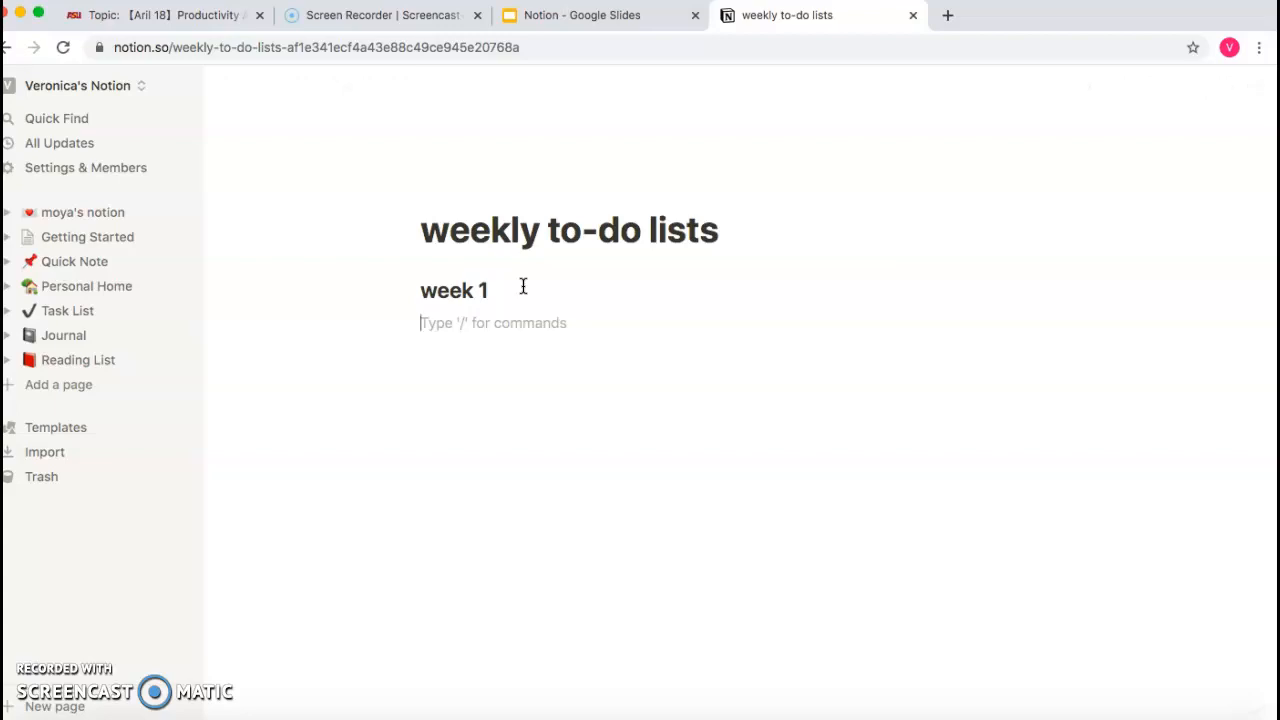
{"action": "type", "text": "mon:"}
{"action": "key", "text": "Return"}
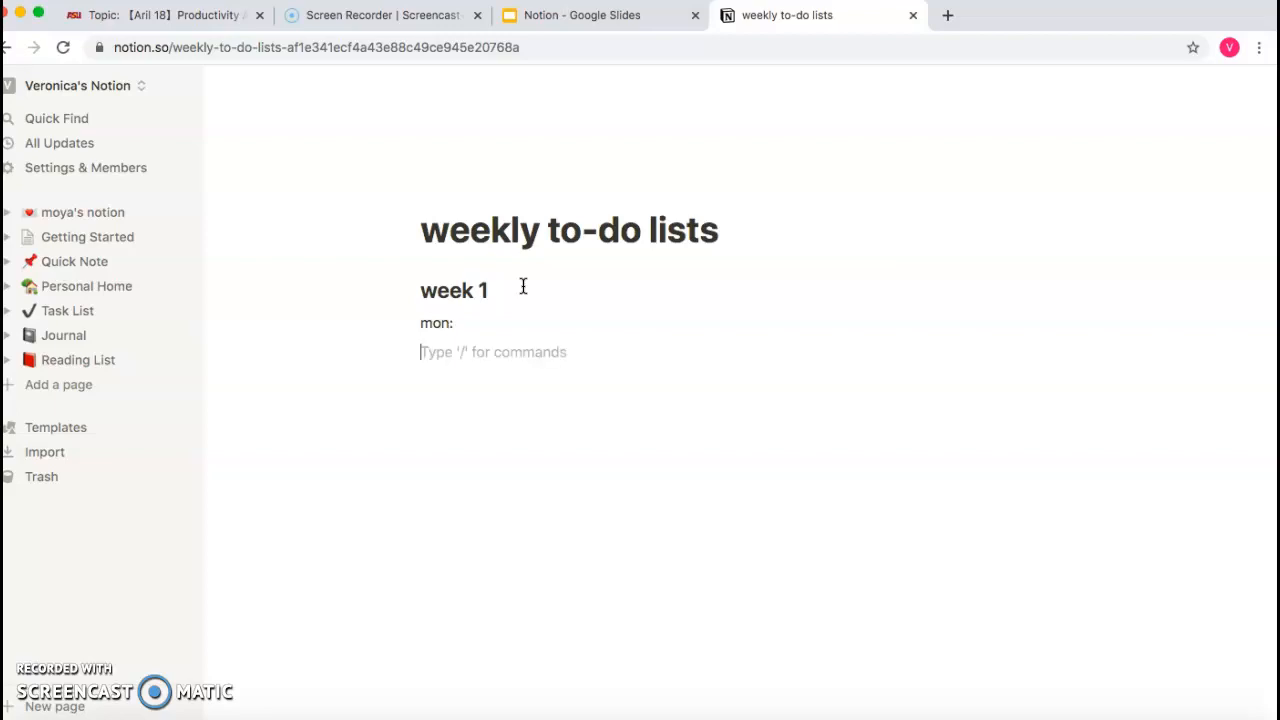
- Add a to-do list item reading "justice assignment" under mon:
{"action": "type", "text": "/to"}
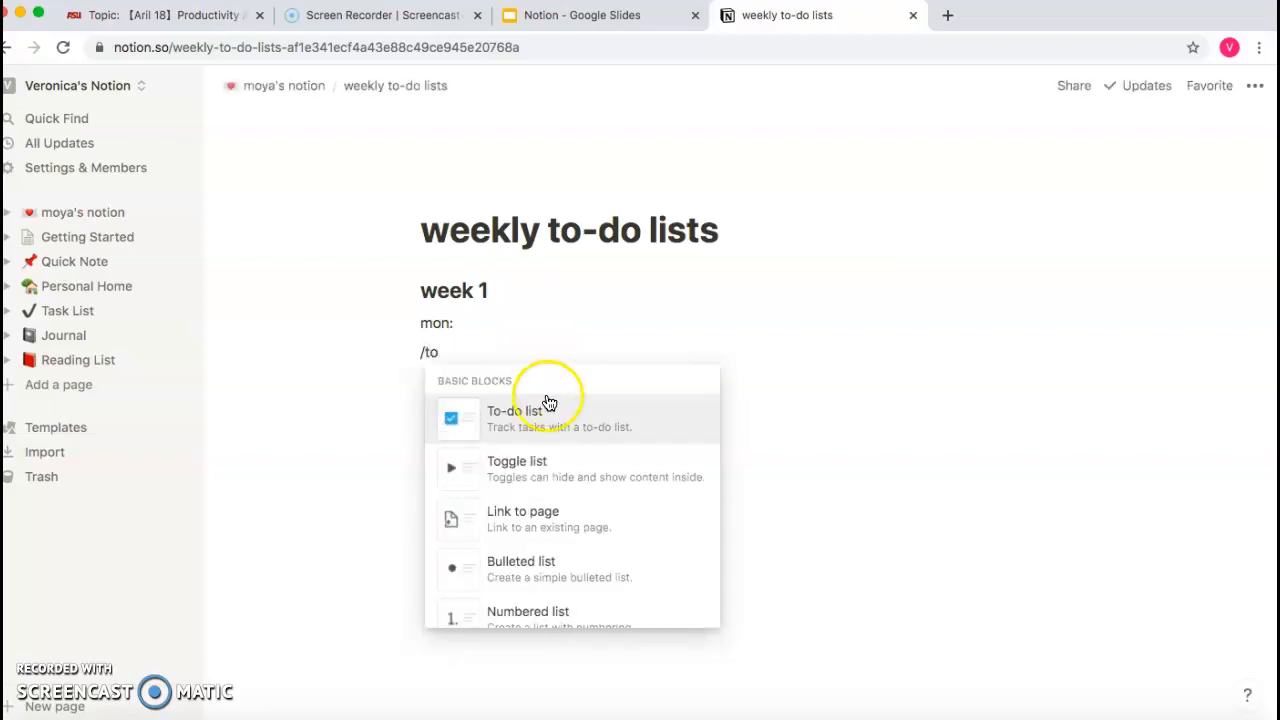
{"action": "left_click", "coordinate": [541, 412]}
{"action": "key", "text": "BackSpace"}
{"action": "type", "text": "/to"}
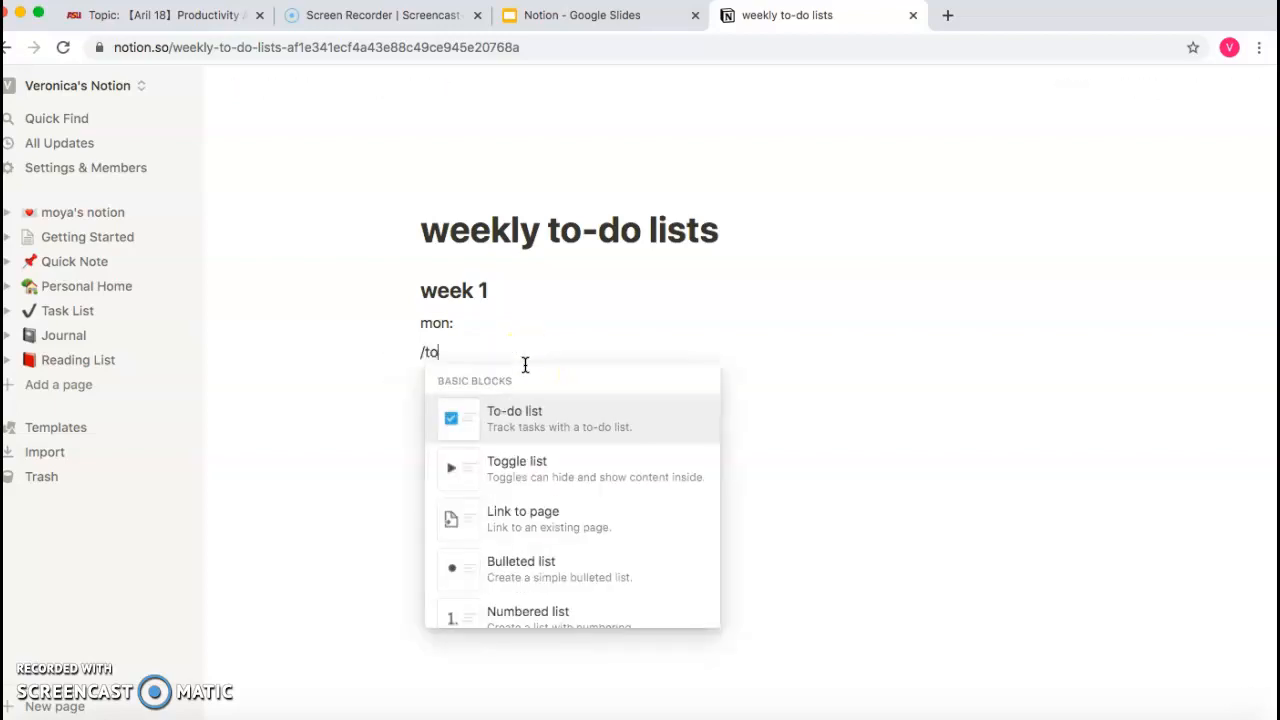
{"action": "left_click", "coordinate": [560, 434]}
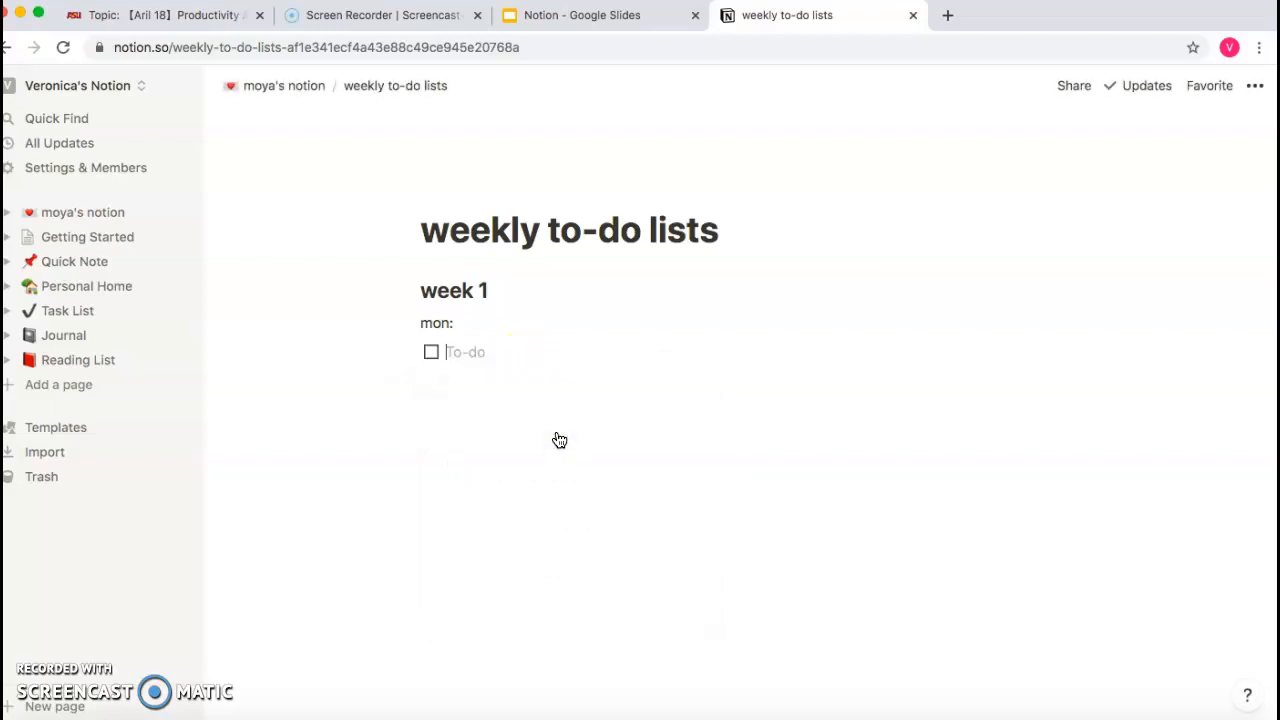
{"action": "type", "text": "ju"}
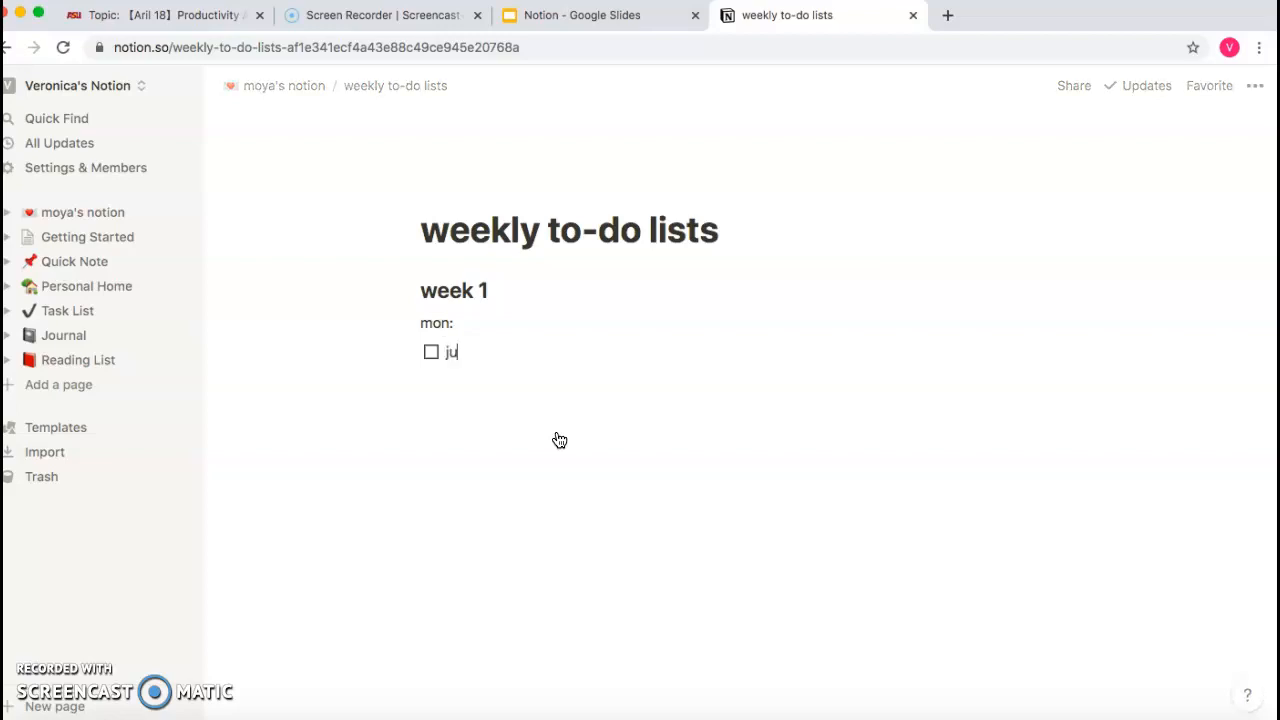
{"action": "type", "text": "stice assignment"}
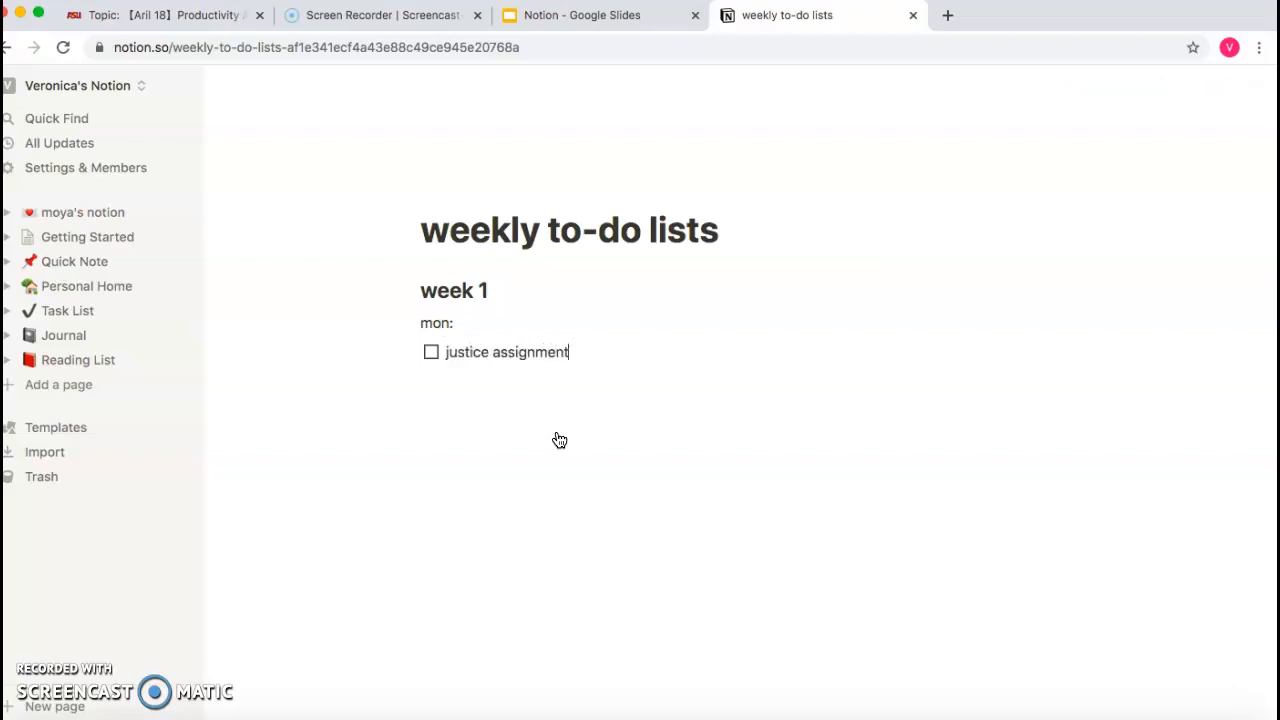
- Add the plain text line "tues:" below justice assignment, with a to-do "chem quiz" under it
{"action": "key", "text": "Return"}
{"action": "key", "text": "Return"}
{"action": "type", "text": "tues:"}
{"action": "key", "text": "Return"}
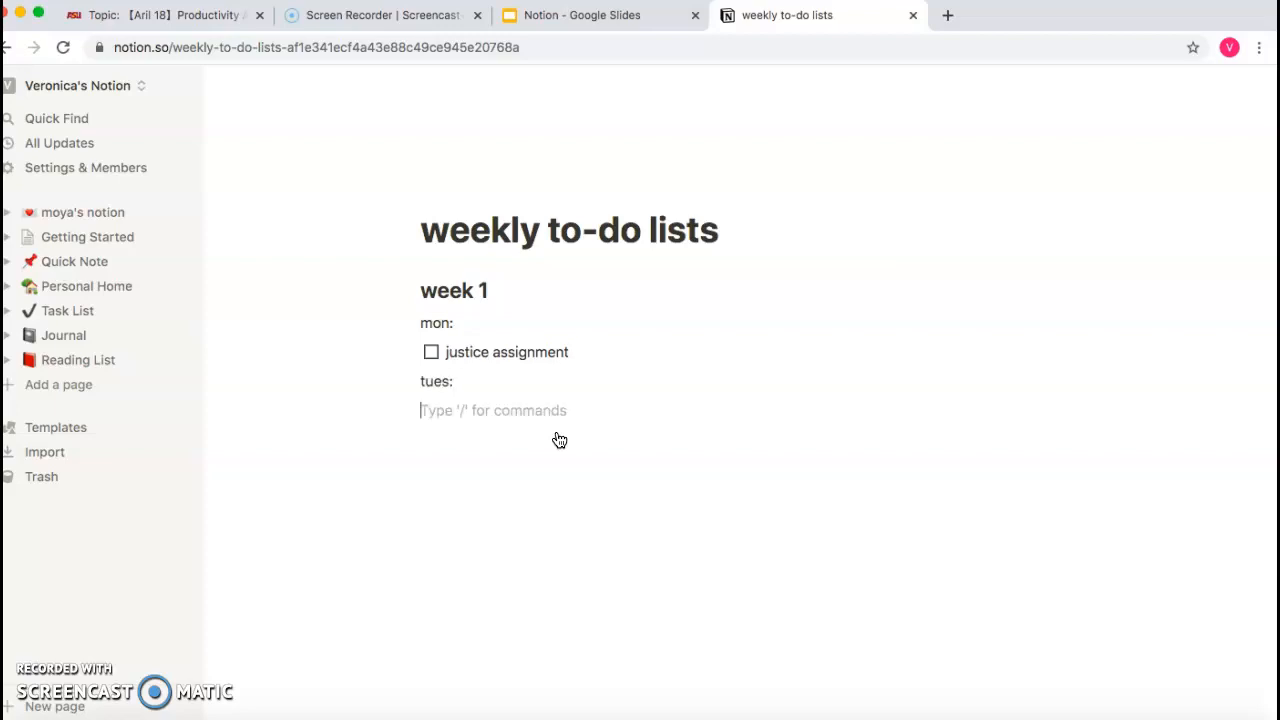
{"action": "type", "text": "/to"}
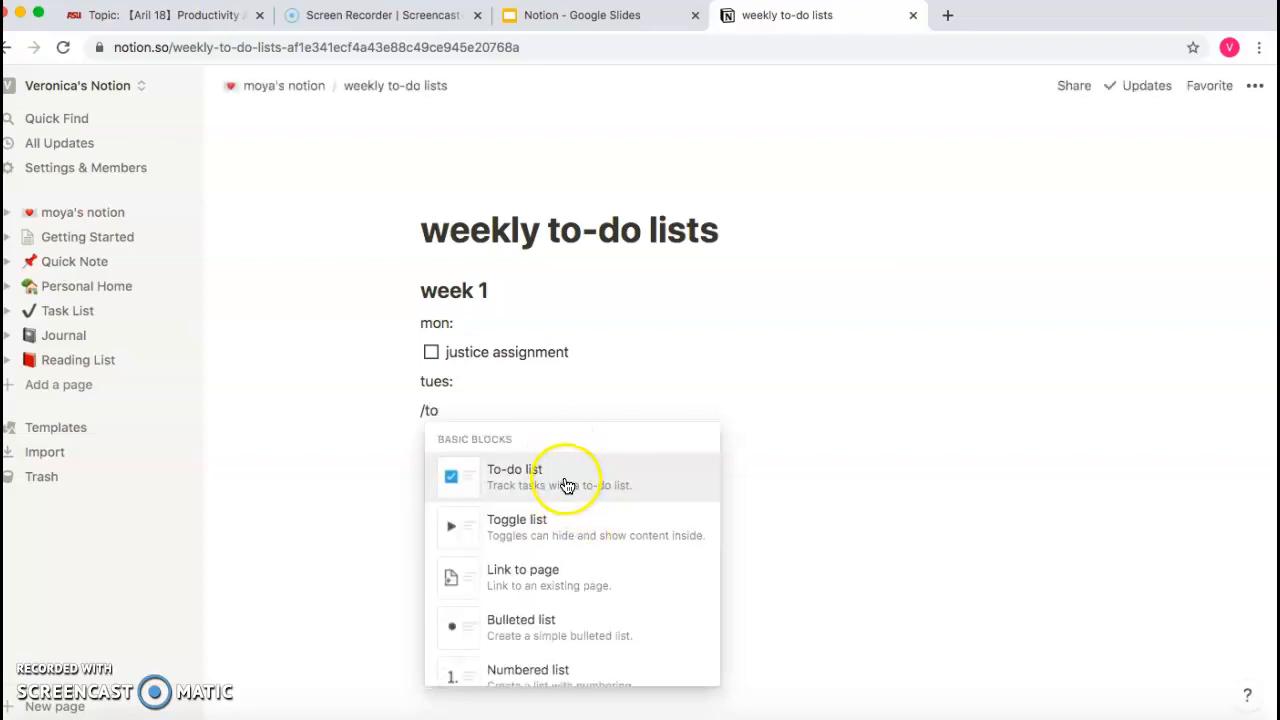
{"action": "left_click", "coordinate": [565, 482]}
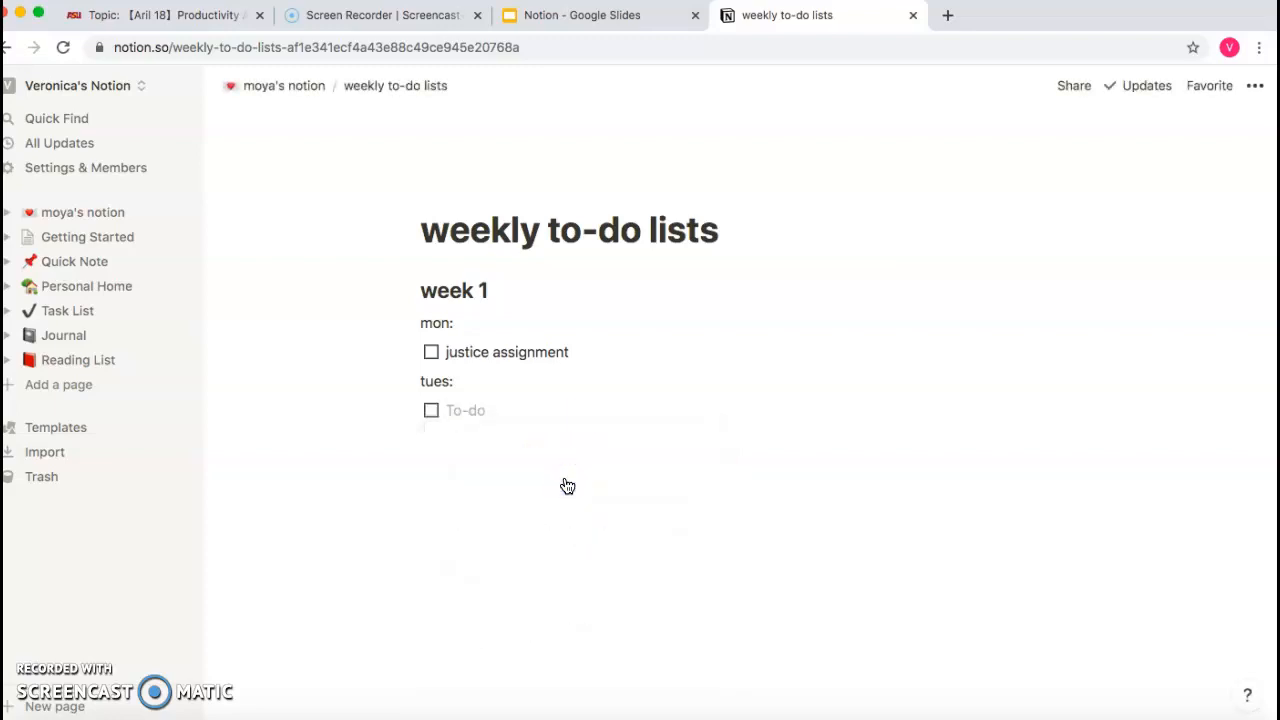
{"action": "type", "text": "chem "}
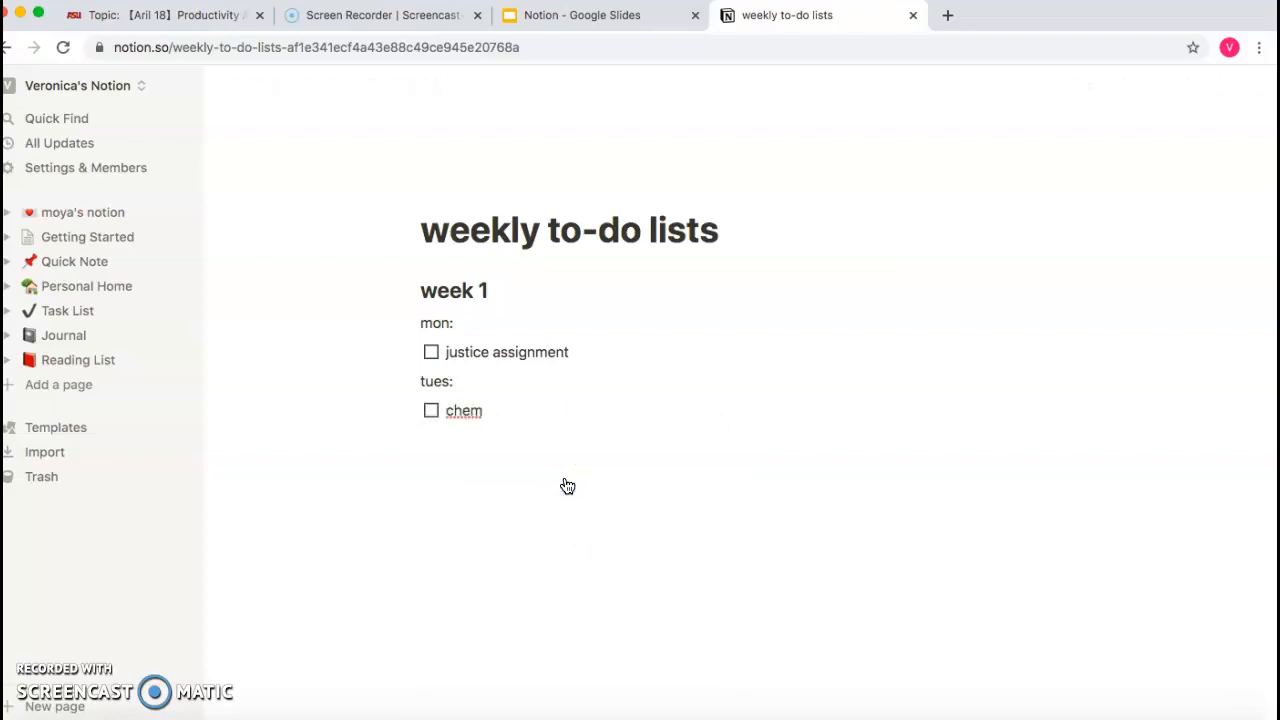
{"action": "type", "text": "quiz"}
{"action": "key", "text": "Return"}
{"action": "key", "text": "BackSpace"}
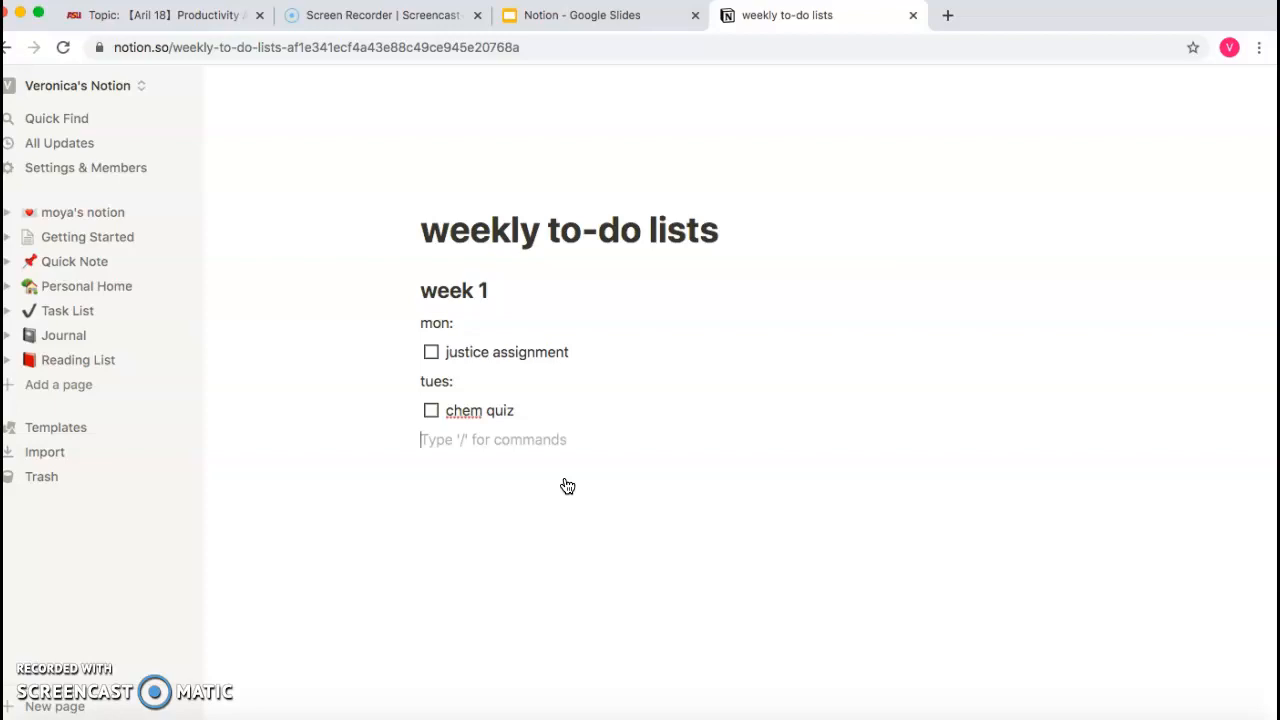
- Insert a Heading 2 block below the chem quiz to-do and enter "week 2" in it
{"action": "left_click", "coordinate": [583, 477]}
{"action": "type", "text": "w"}
{"action": "key", "text": "BackSpace"}
{"action": "left_click", "coordinate": [470, 497]}
{"action": "type", "text": "/"}
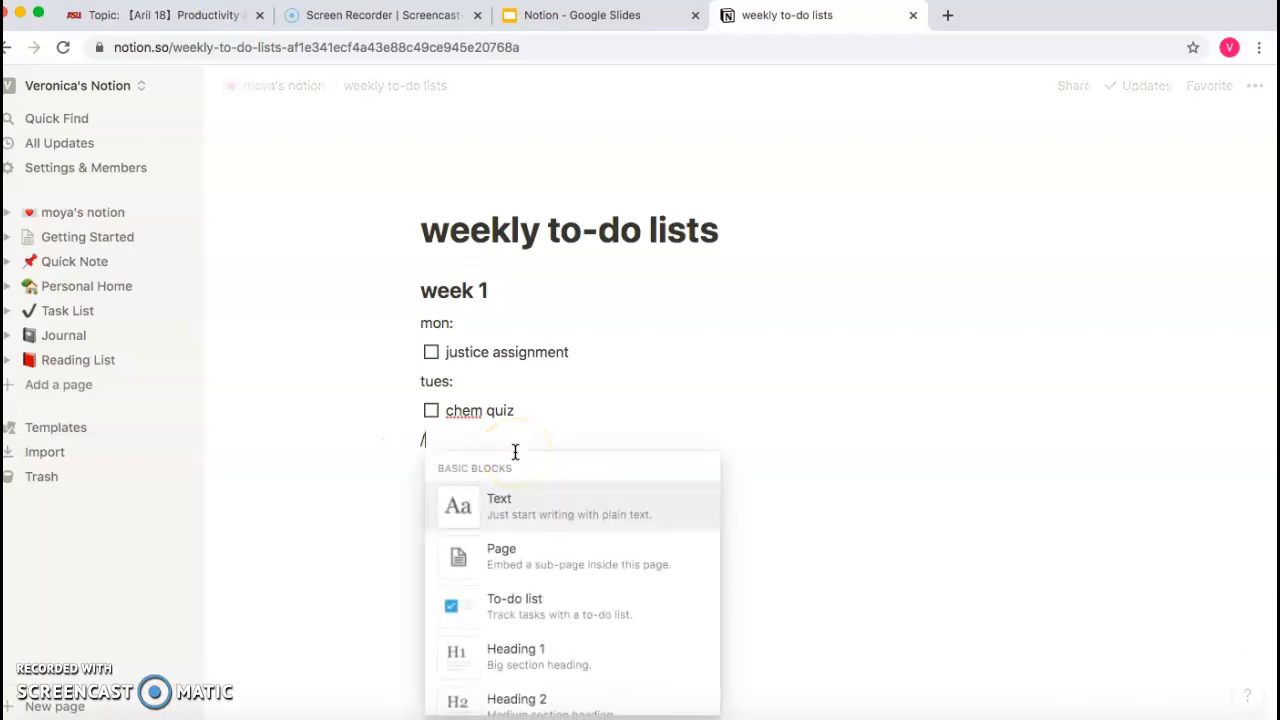
{"action": "type", "text": "hea"}
{"action": "left_click", "coordinate": [534, 564]}
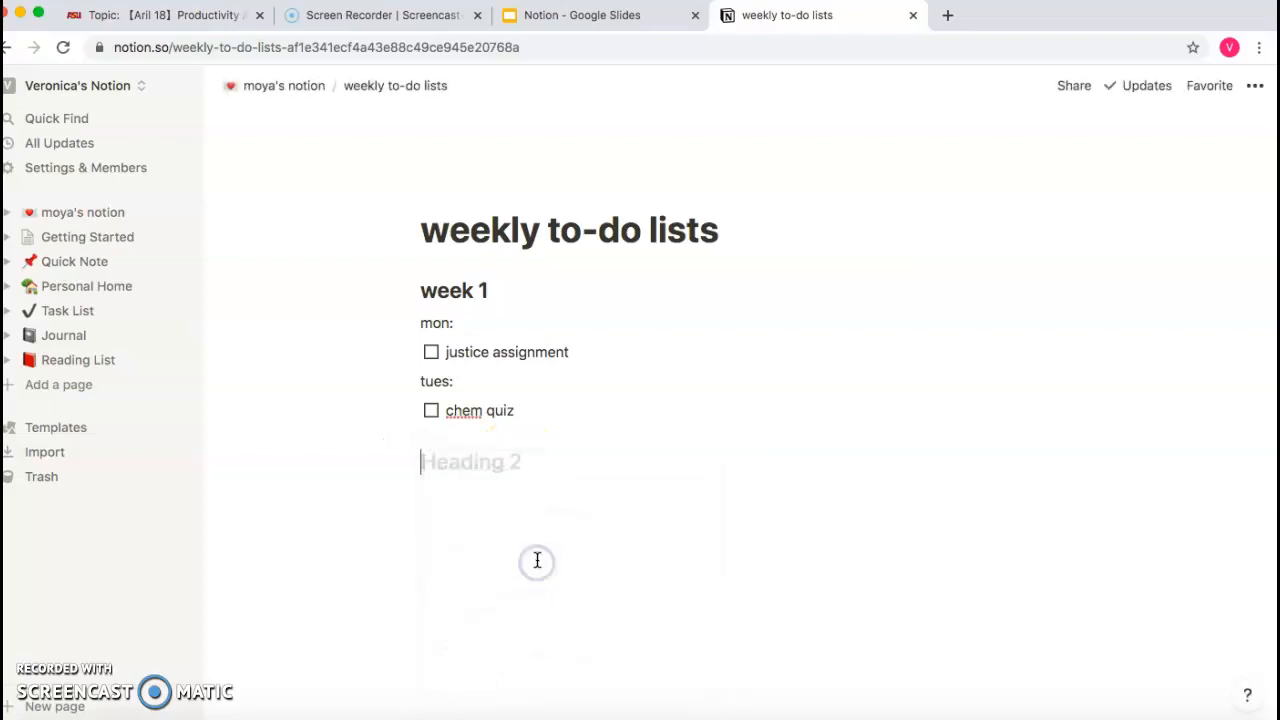
{"action": "type", "text": "week 2"}
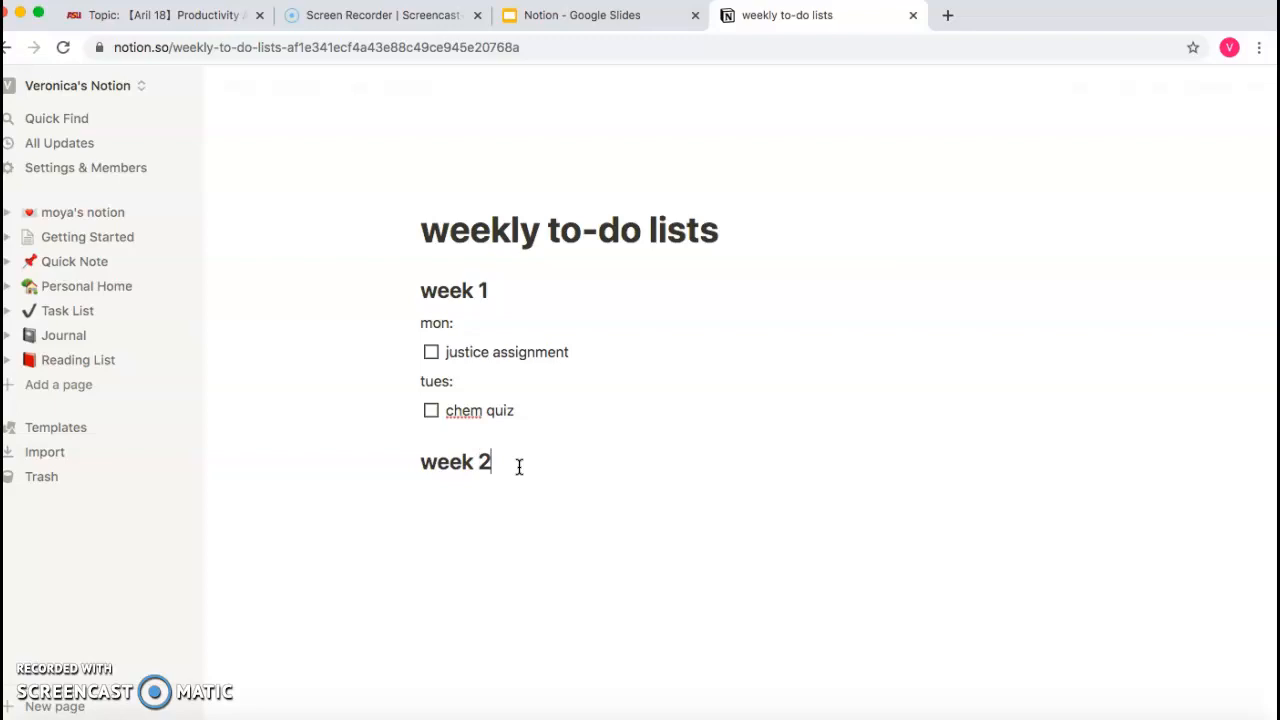
- Add a to-do list item reading "finance exam" under the week 2 heading
{"action": "key", "text": "Return"}
{"action": "type", "text": "/to"}
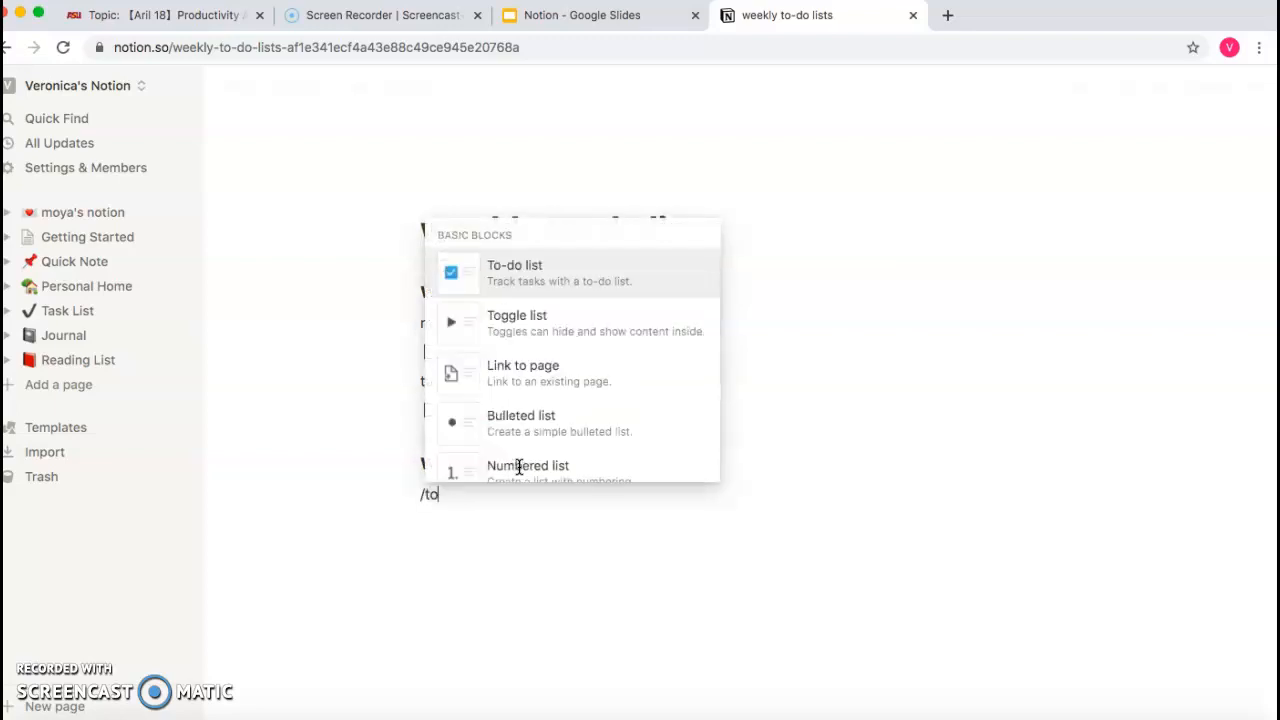
{"action": "left_click", "coordinate": [550, 283]}
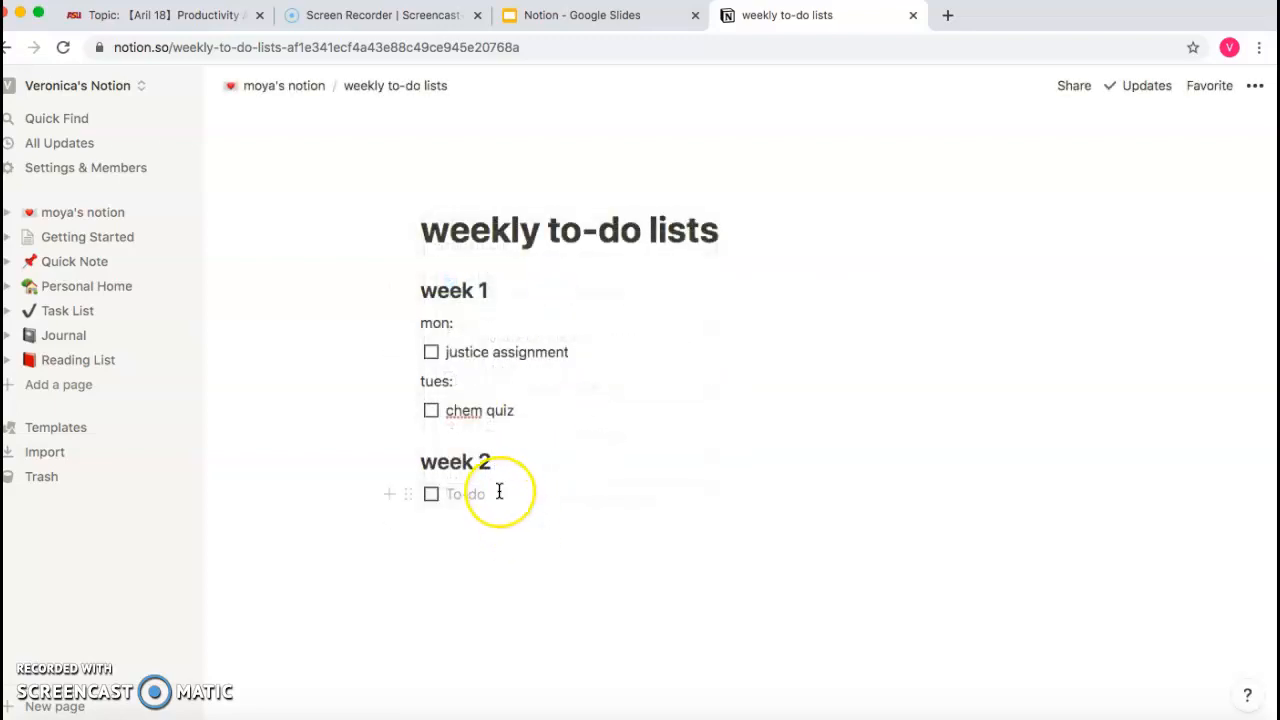
{"action": "type", "text": "f"}
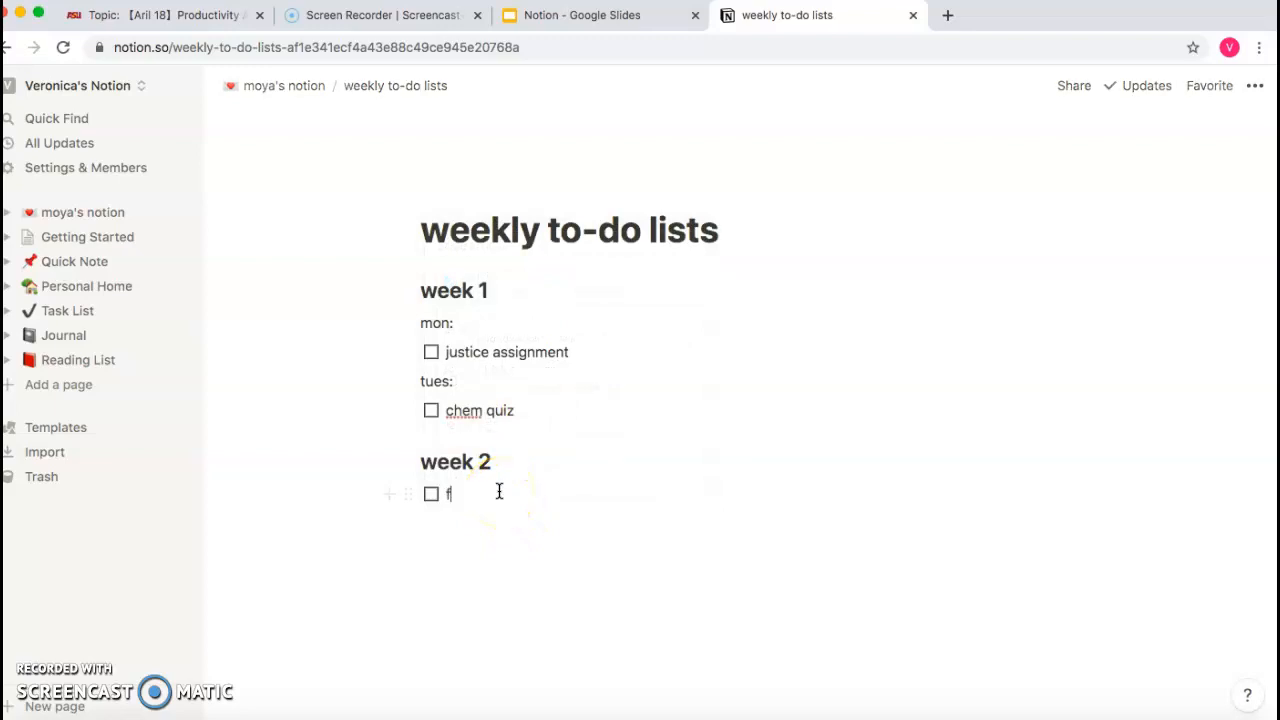
{"action": "type", "text": "inance exam"}
{"action": "left_click", "coordinate": [561, 547]}
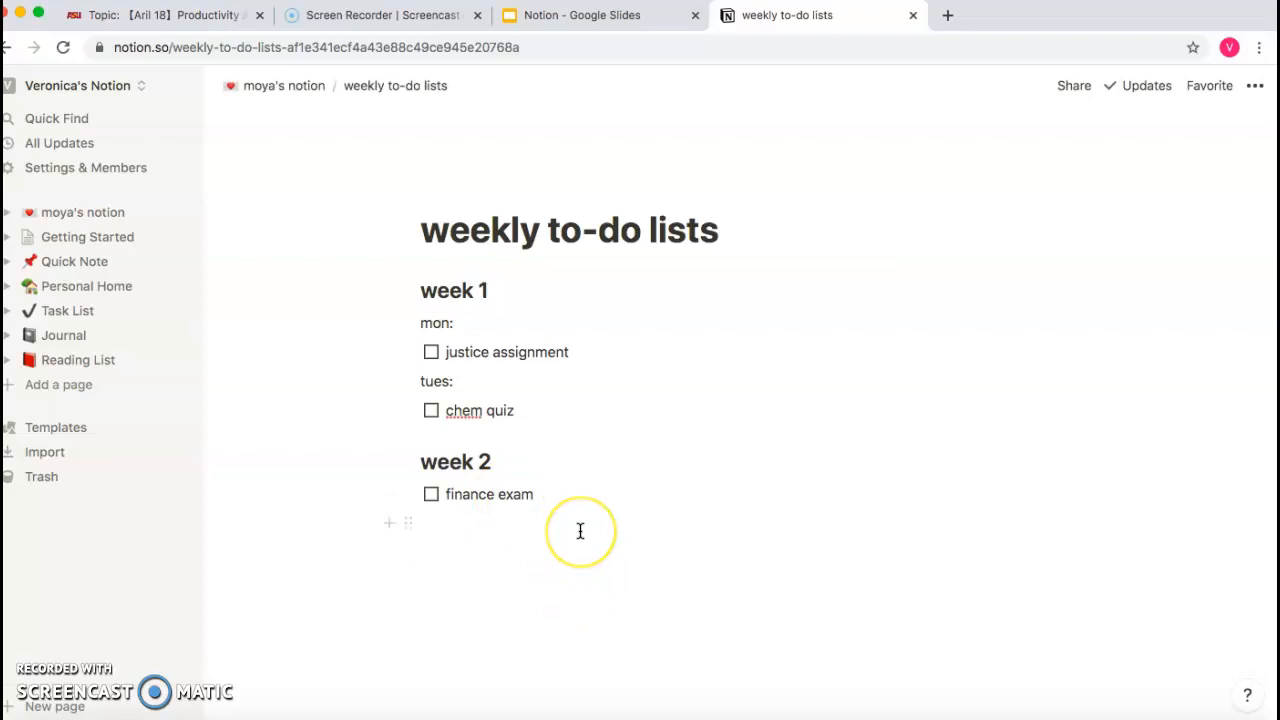
- Go back to the parent page and reopen weekly to-do lists from its daily section
{"action": "scroll", "coordinate": [580, 529], "scroll_direction": "down", "scroll_amount": 1}
{"action": "scroll", "coordinate": [580, 531], "scroll_direction": "up", "scroll_amount": 1}
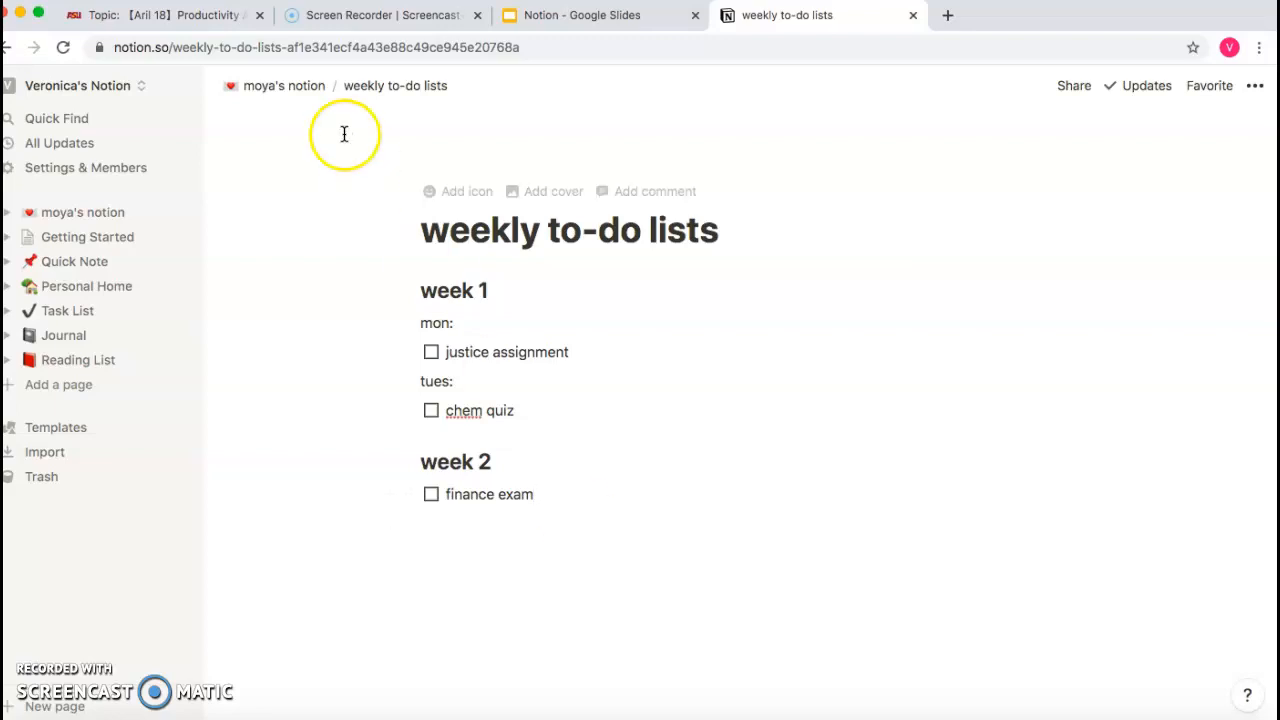
{"action": "left_click", "coordinate": [340, 180]}
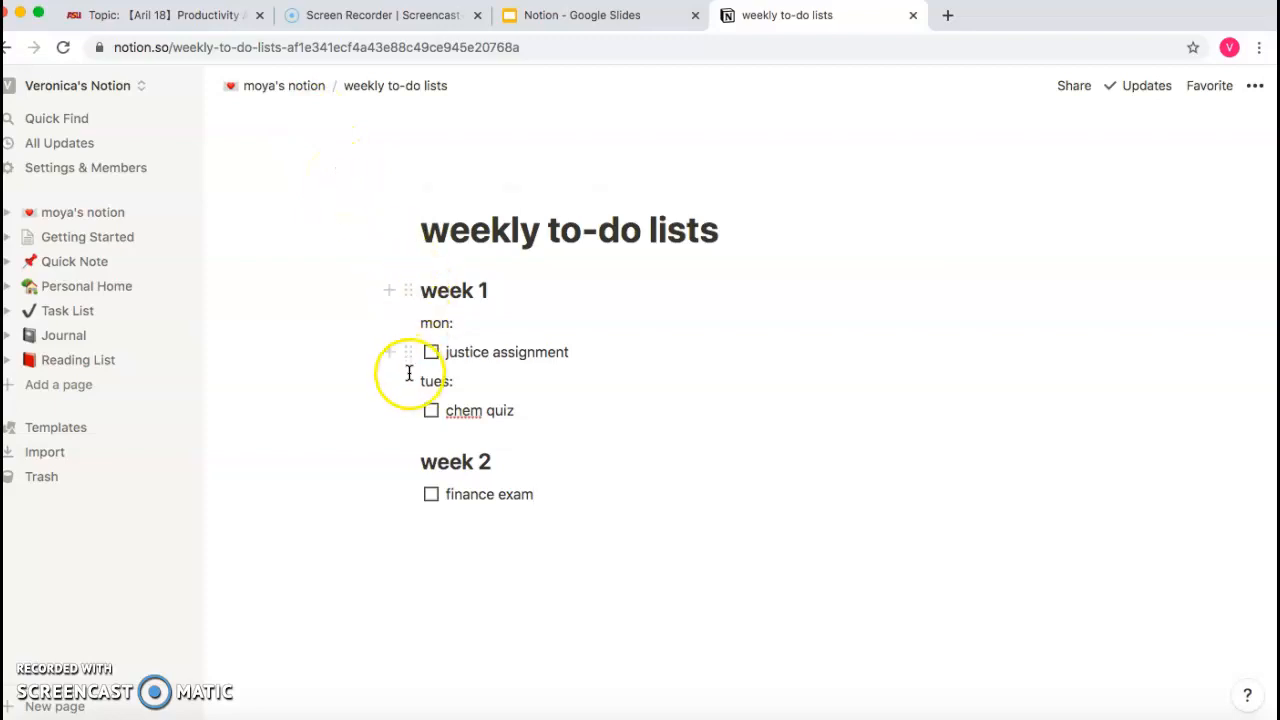
{"action": "left_click", "coordinate": [308, 93]}
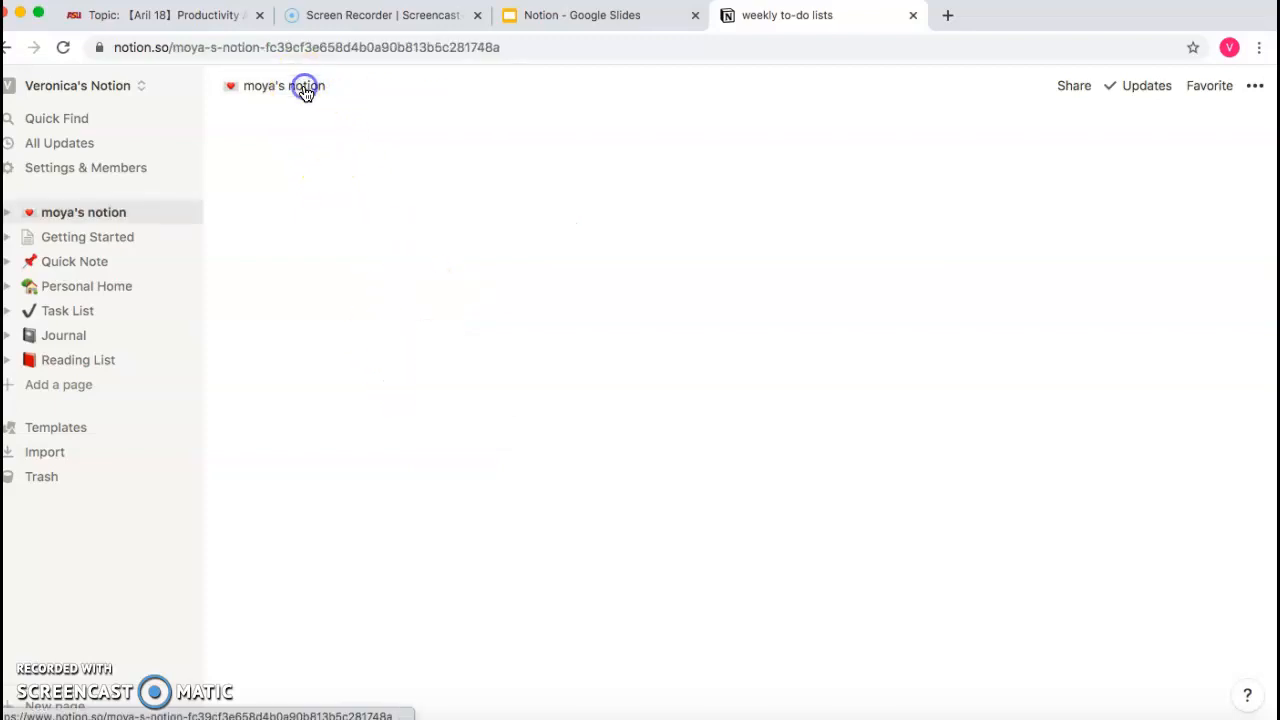
{"action": "scroll", "coordinate": [380, 418], "scroll_direction": "down", "scroll_amount": 3}
{"action": "scroll", "coordinate": [380, 418], "scroll_direction": "down", "scroll_amount": 3}
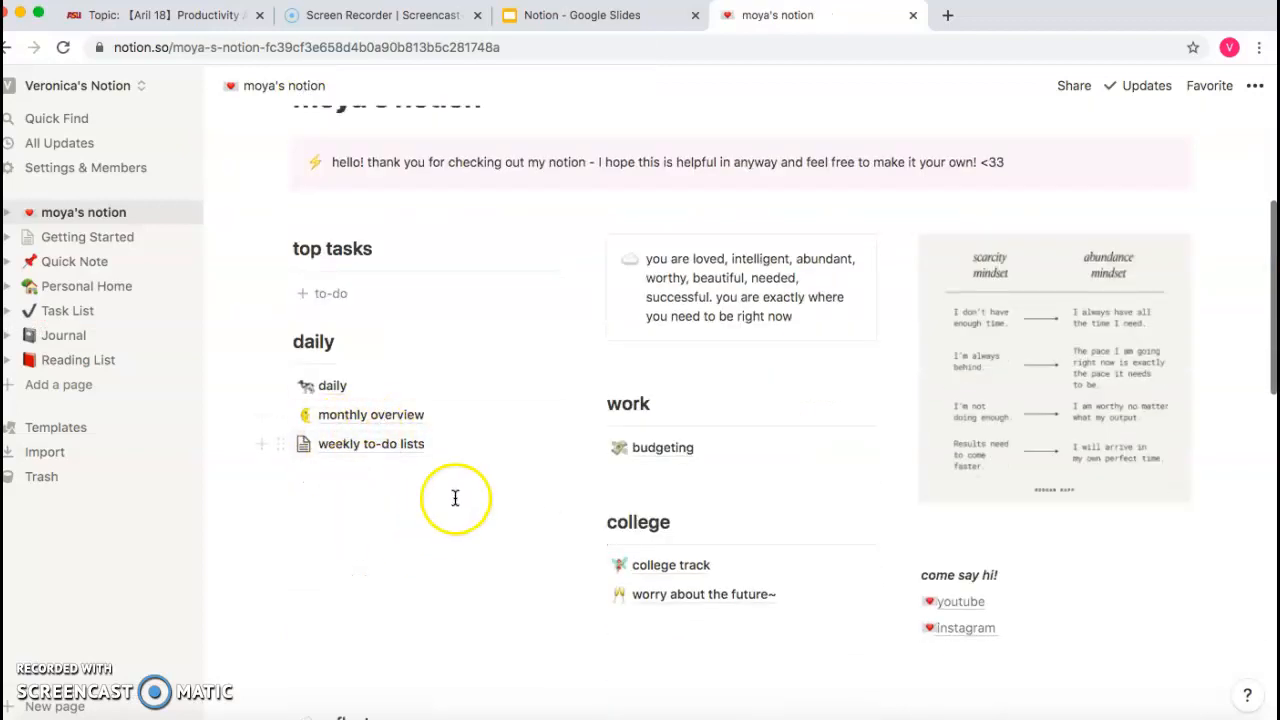
{"action": "left_click", "coordinate": [395, 448]}
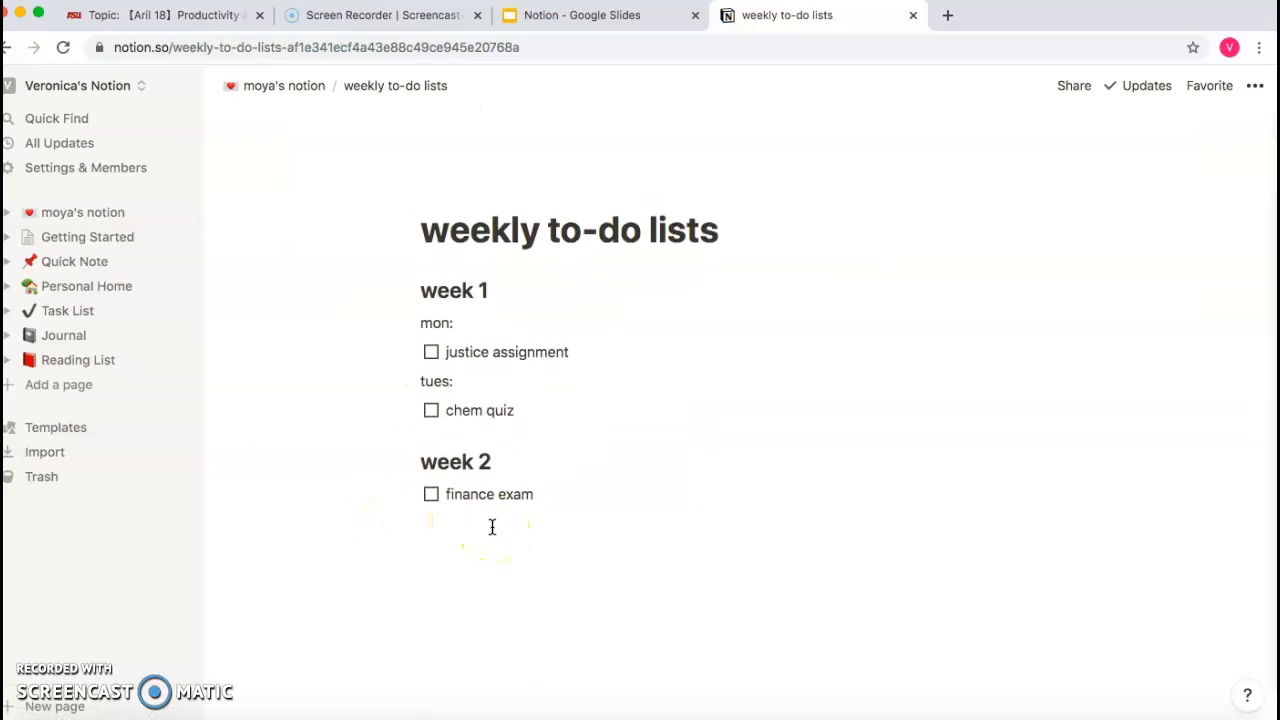
- Return to the parent page and switch to the Notion presentation in Google Slides
{"action": "left_click", "coordinate": [286, 90]}
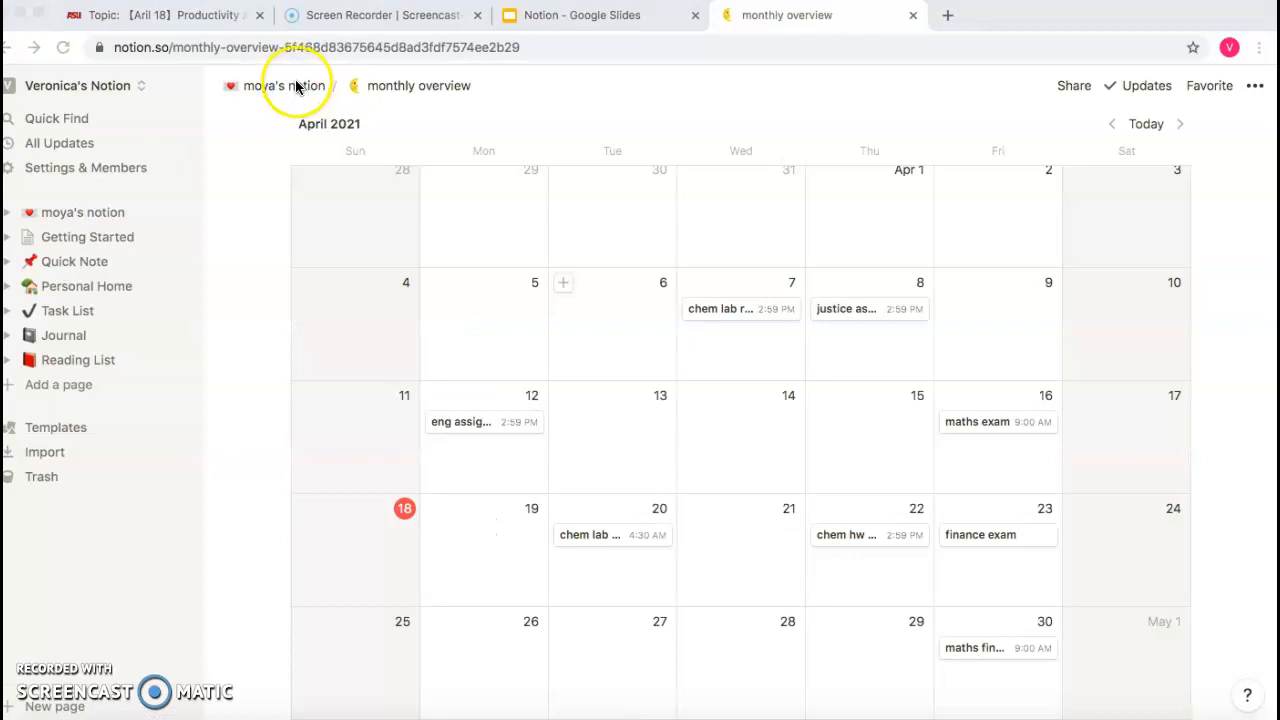
{"action": "left_click", "coordinate": [294, 87]}
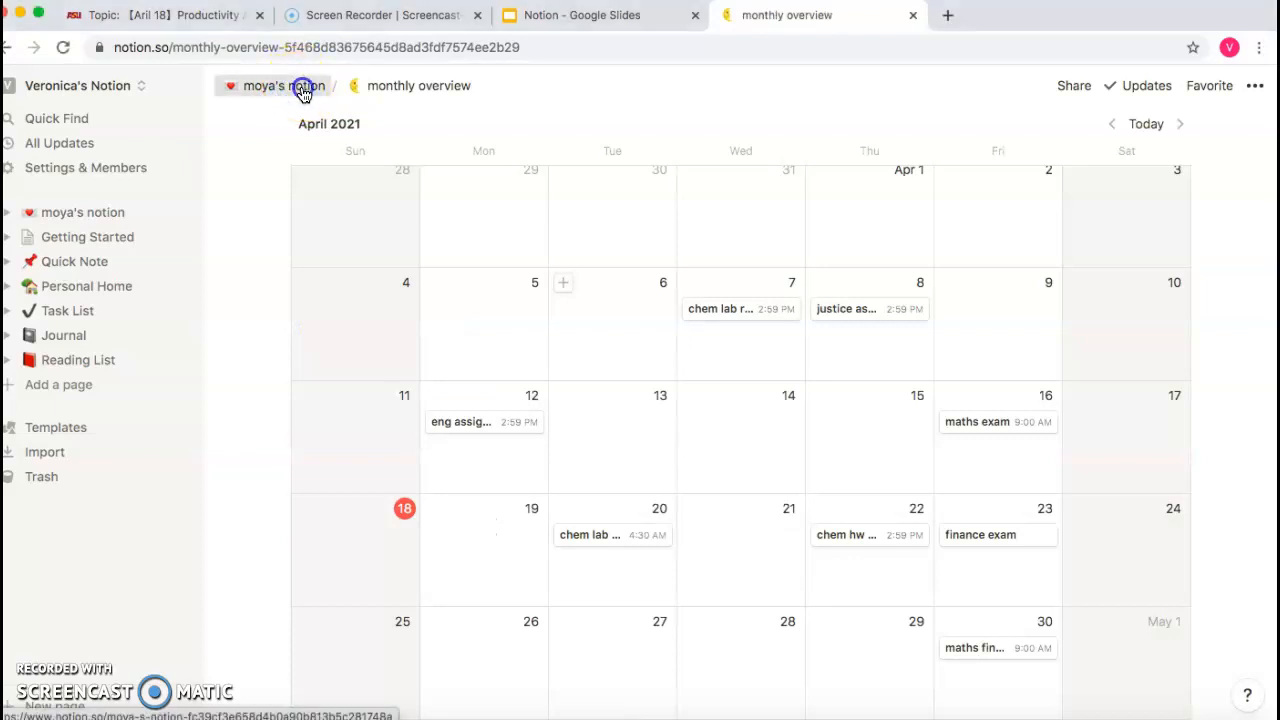
{"action": "left_click", "coordinate": [601, 22]}
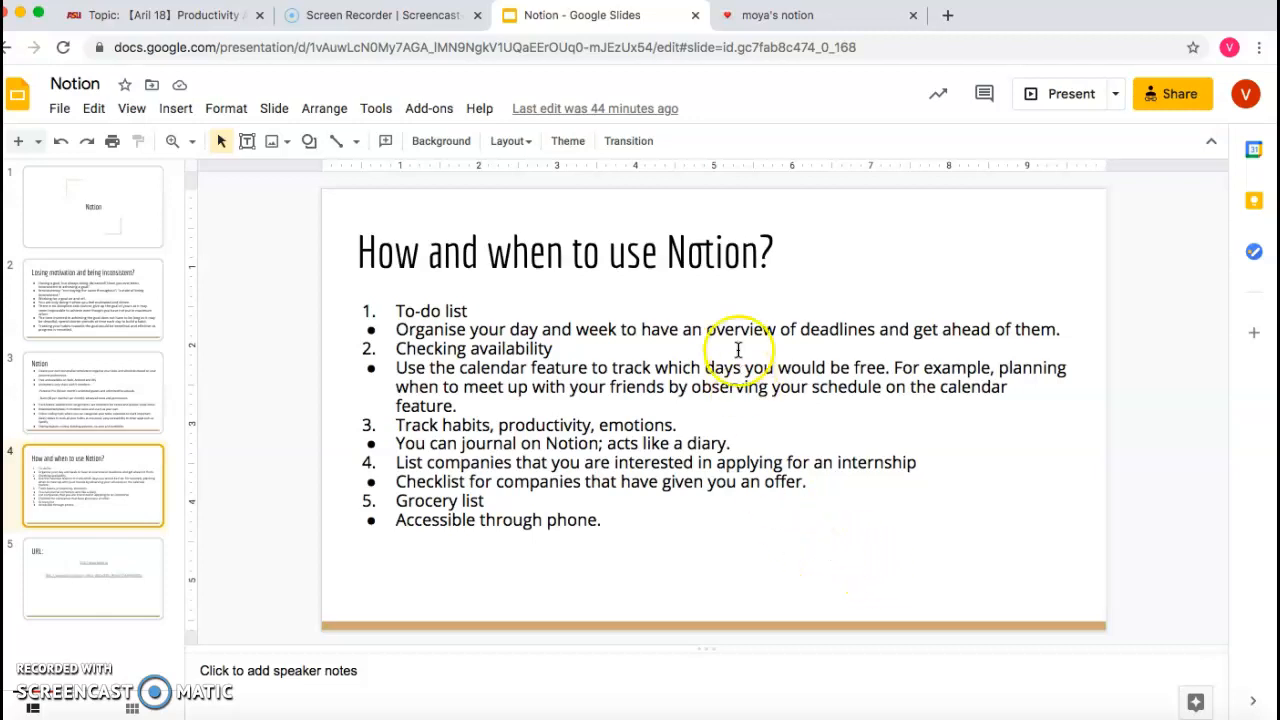
- Switch back to Notion and open the monthly overview page from the daily section of moya's notion
{"action": "left_click", "coordinate": [787, 18]}
{"action": "scroll", "coordinate": [597, 497], "scroll_direction": "down", "scroll_amount": 3}
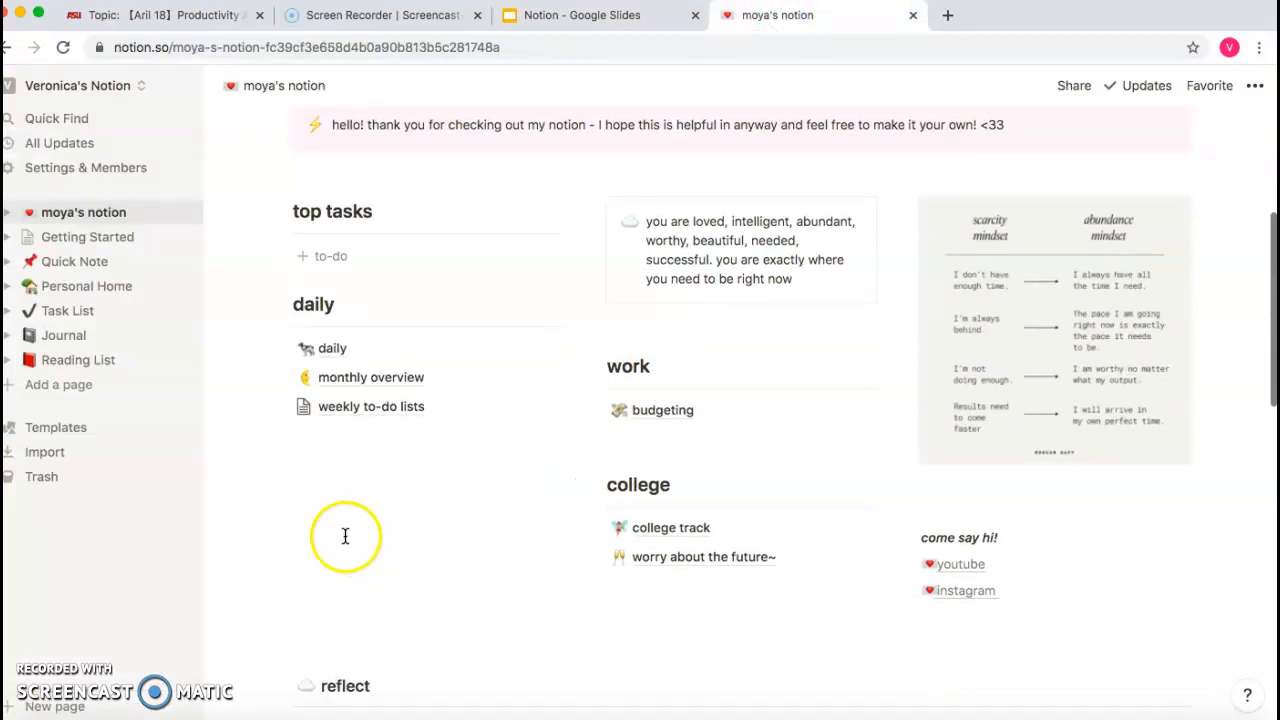
{"action": "left_click", "coordinate": [378, 380]}
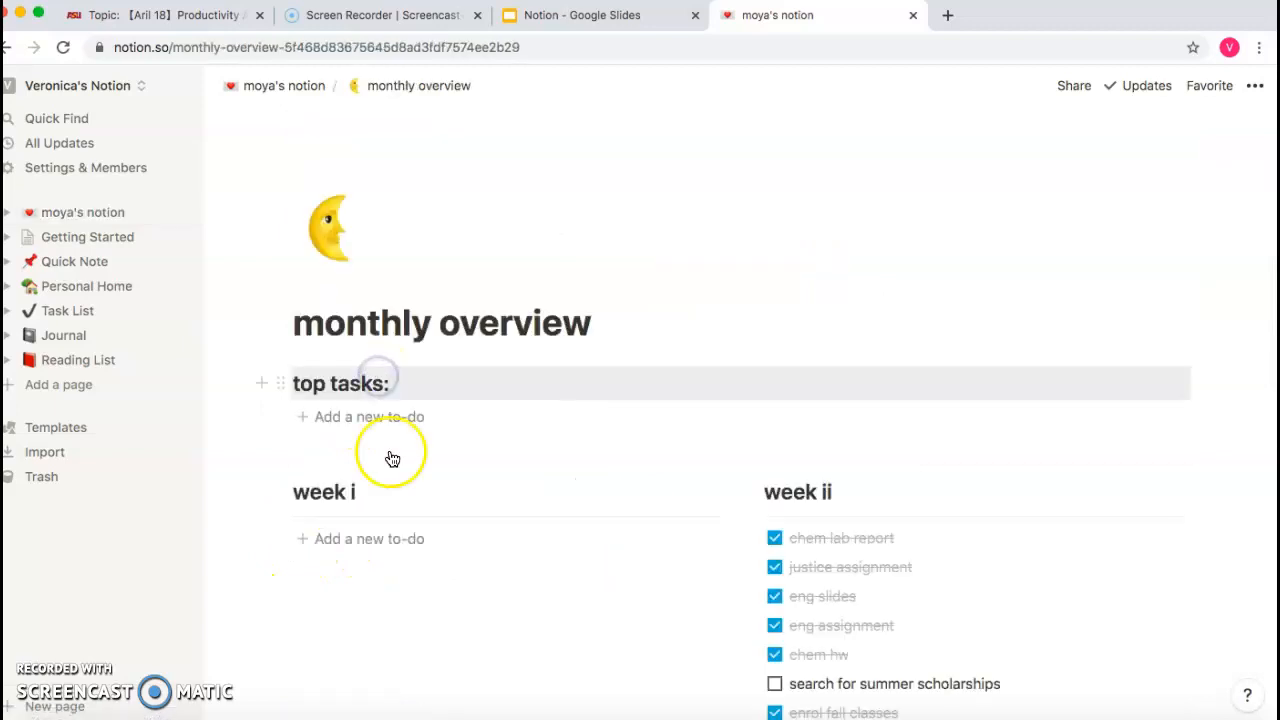
- Examine the weekly to-do sections and the April 2021 month calendar on the monthly overview page
{"action": "scroll", "coordinate": [586, 558], "scroll_direction": "down", "scroll_amount": 5}
{"action": "scroll", "coordinate": [586, 558], "scroll_direction": "down", "scroll_amount": 5}
{"action": "scroll", "coordinate": [586, 558], "scroll_direction": "up", "scroll_amount": 9}
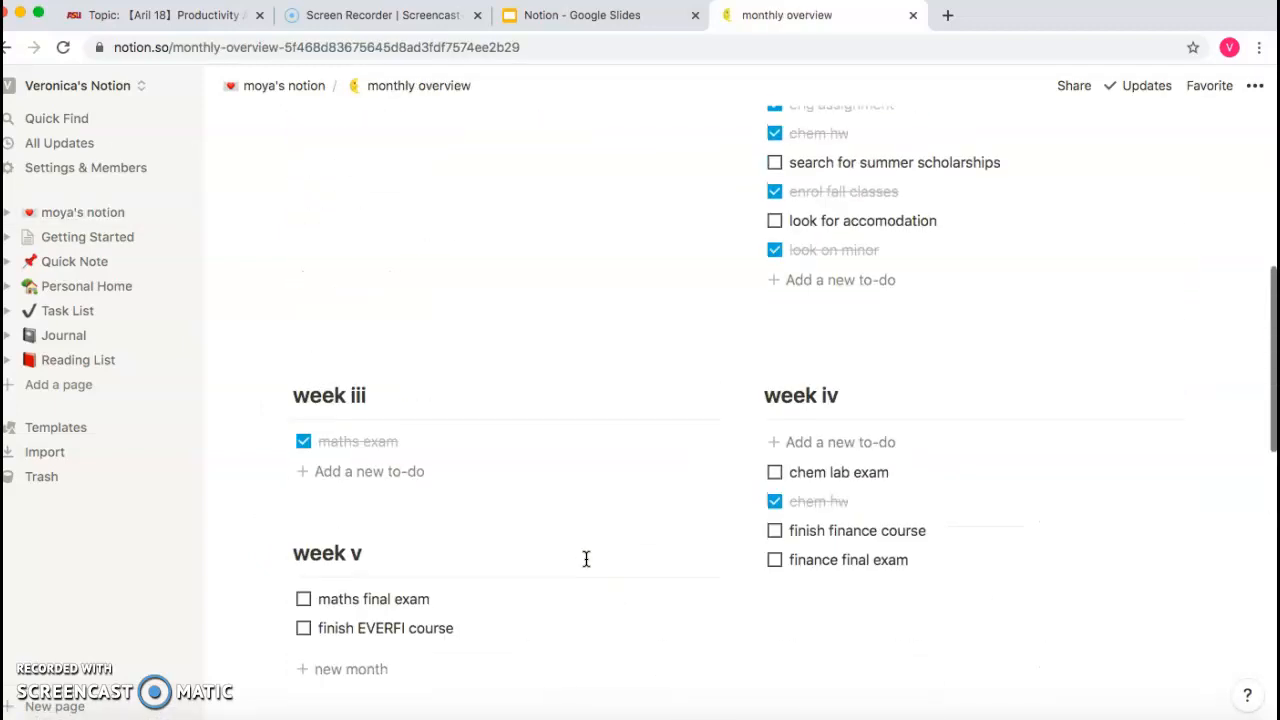
{"action": "scroll", "coordinate": [586, 558], "scroll_direction": "down", "scroll_amount": 3}
{"action": "scroll", "coordinate": [586, 558], "scroll_direction": "up", "scroll_amount": 3}
{"action": "scroll", "coordinate": [586, 558], "scroll_direction": "down", "scroll_amount": 5}
{"action": "scroll", "coordinate": [586, 558], "scroll_direction": "down", "scroll_amount": 4}
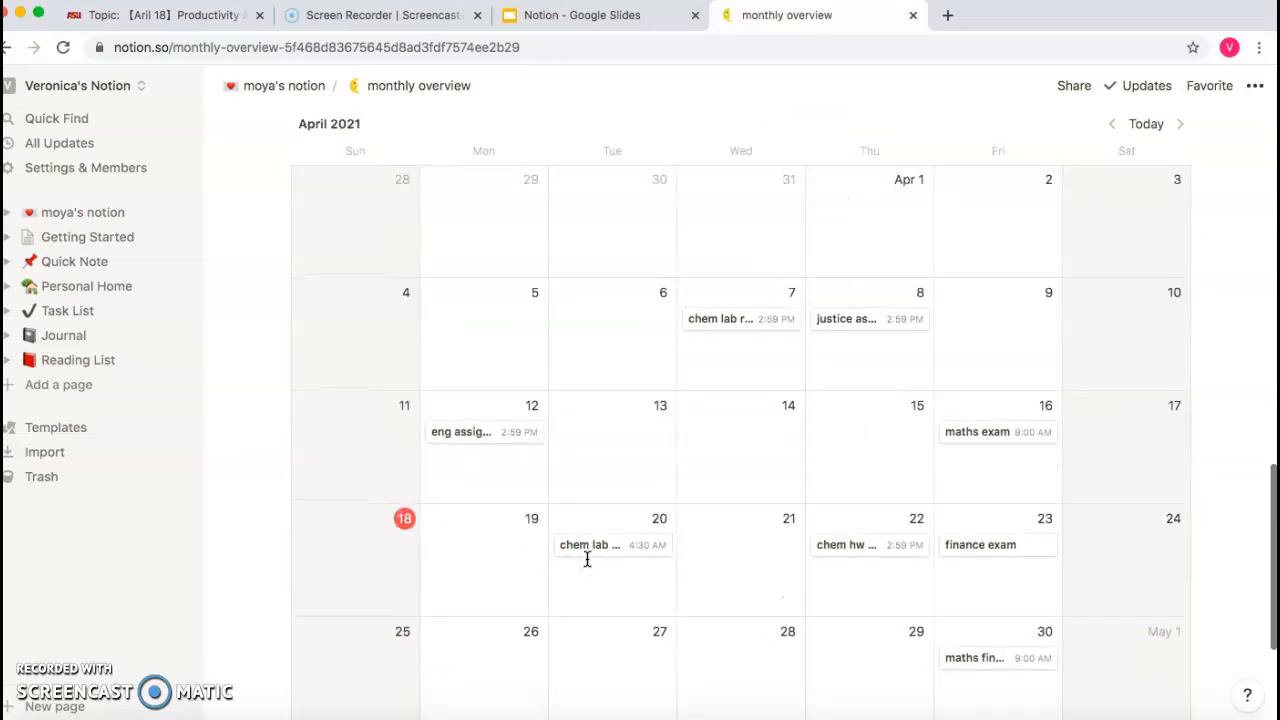
{"action": "scroll", "coordinate": [586, 558], "scroll_direction": "up", "scroll_amount": 1}
{"action": "scroll", "coordinate": [1074, 392], "scroll_direction": "down", "scroll_amount": 3}
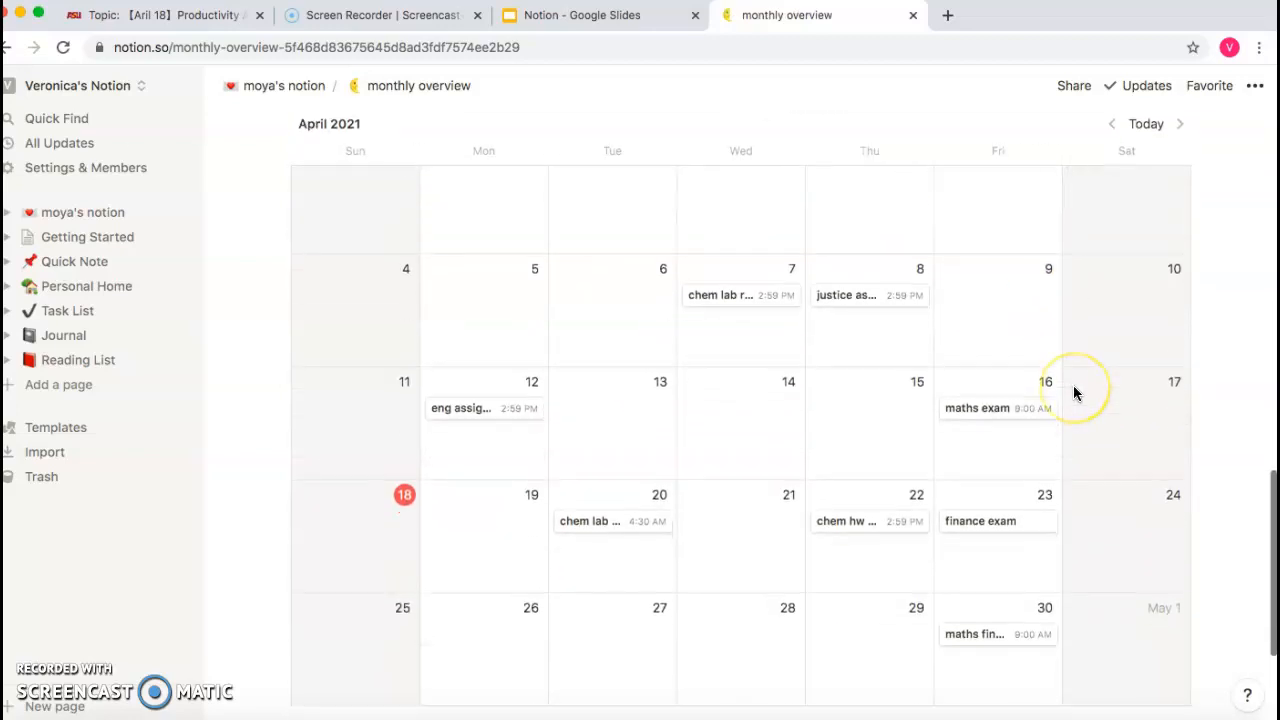
{"action": "scroll", "coordinate": [1074, 392], "scroll_direction": "up", "scroll_amount": 2}
{"action": "scroll", "coordinate": [1074, 392], "scroll_direction": "down", "scroll_amount": 1}
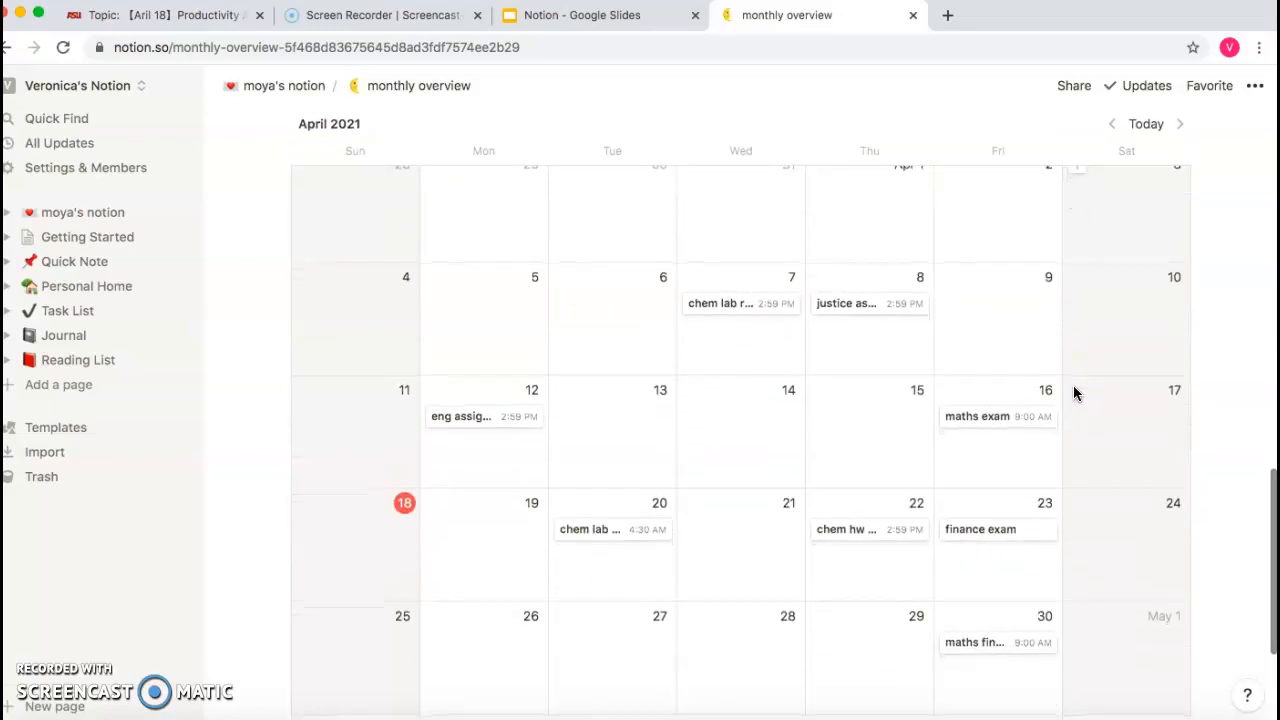
{"action": "scroll", "coordinate": [1074, 392], "scroll_direction": "up", "scroll_amount": 1}
{"action": "scroll", "coordinate": [1074, 392], "scroll_direction": "down", "scroll_amount": 1}
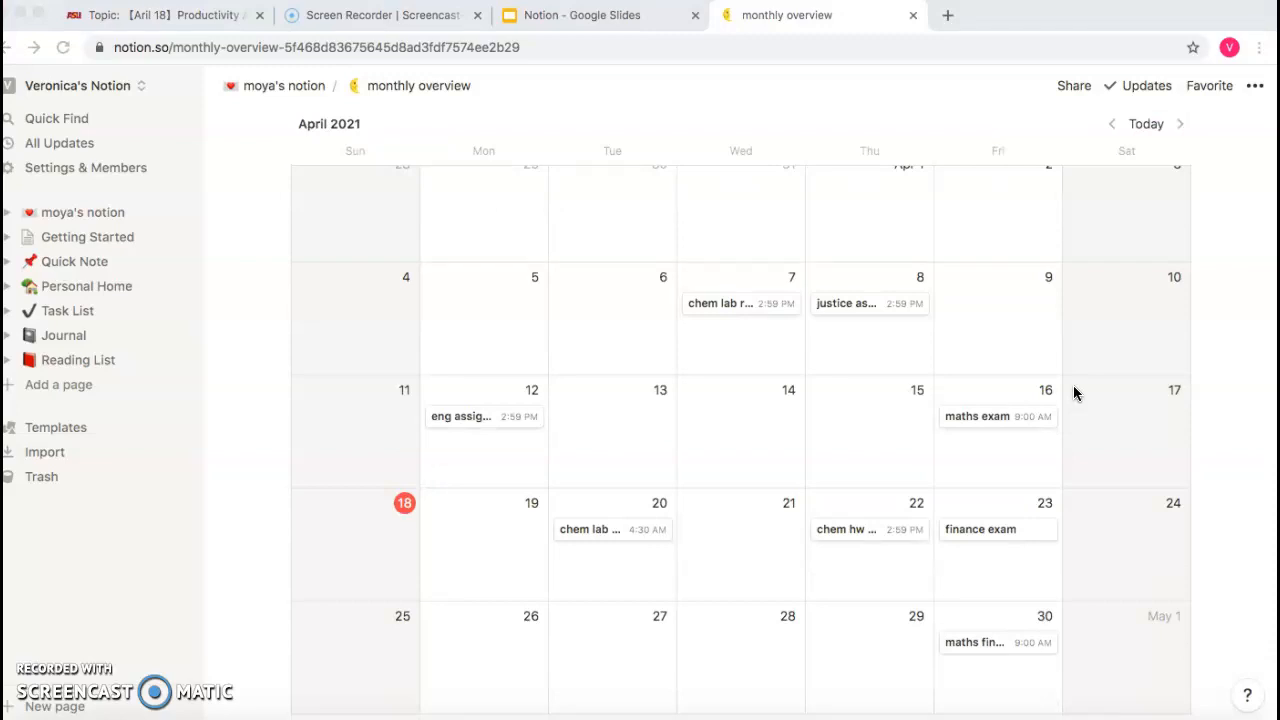
{"action": "scroll", "coordinate": [1074, 392], "scroll_direction": "up", "scroll_amount": 3}
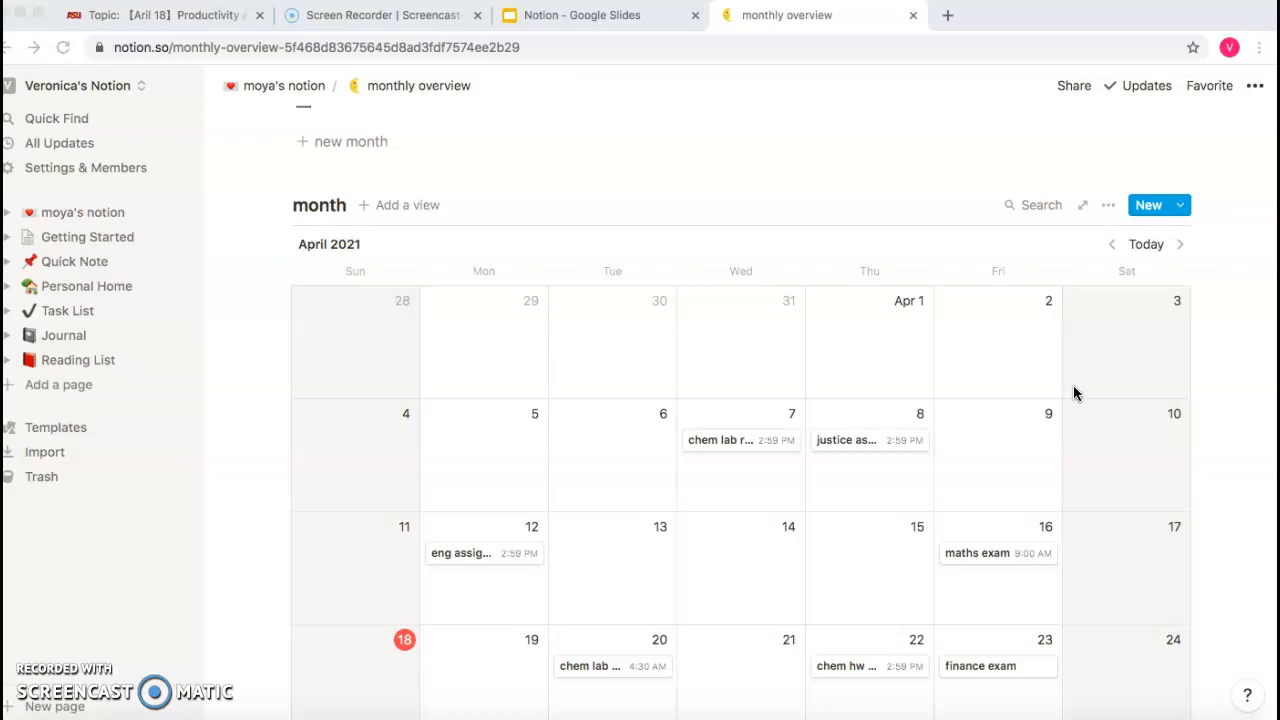
{"action": "scroll", "coordinate": [1074, 392], "scroll_direction": "down", "scroll_amount": 1}
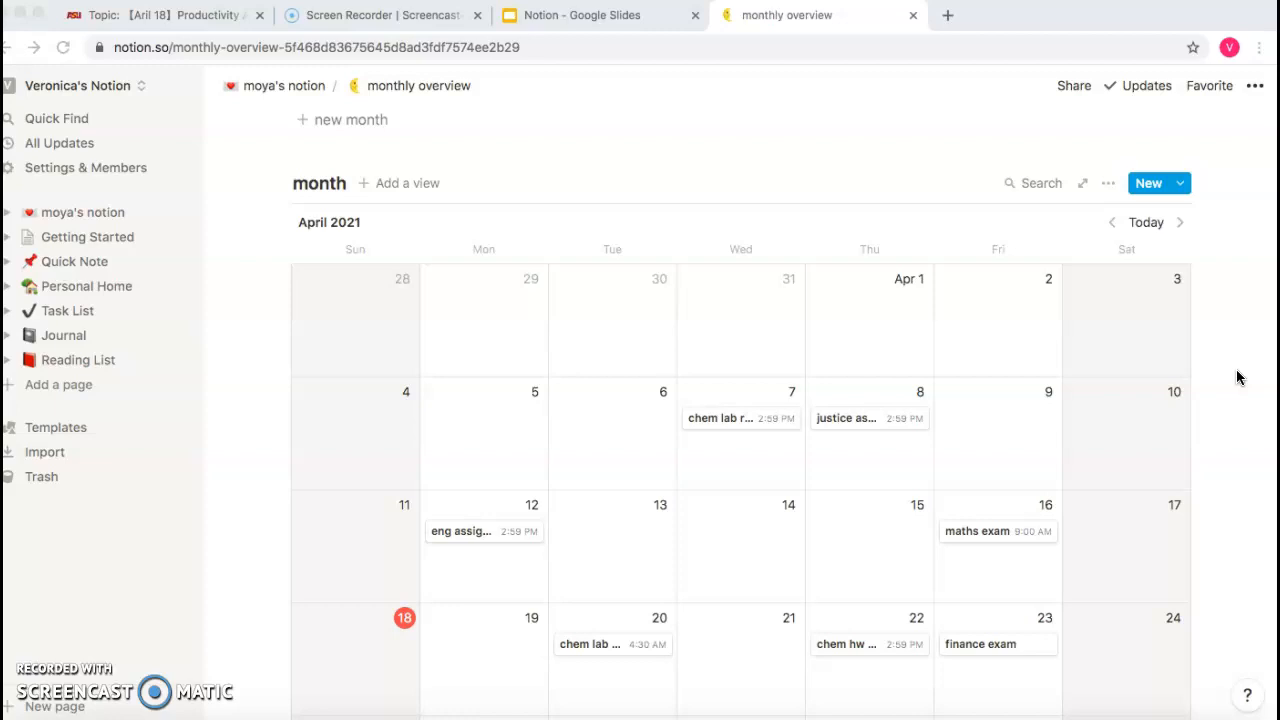
{"action": "scroll", "coordinate": [1237, 377], "scroll_direction": "down", "scroll_amount": 3}
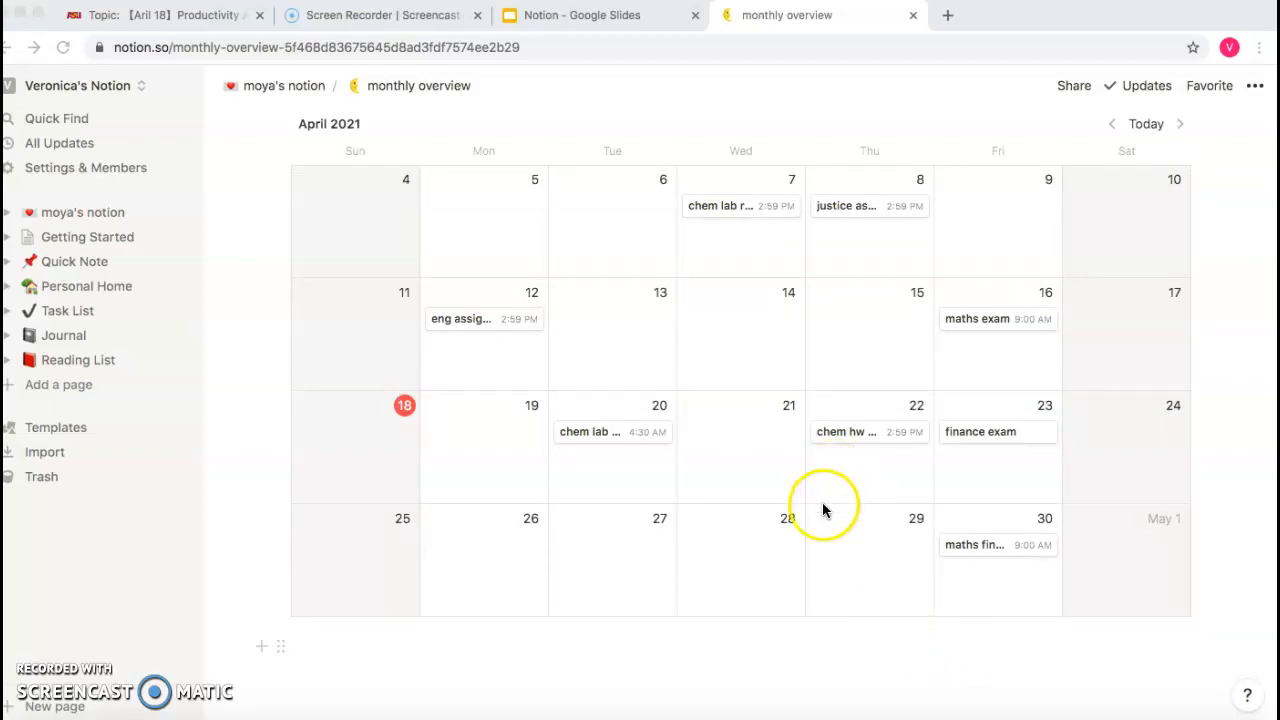
- Add a "chem final exam" entry to the month calendar on April 29, 2021
{"action": "scroll", "coordinate": [870, 525], "scroll_direction": "down", "scroll_amount": 1}
{"action": "left_click", "coordinate": [877, 506]}
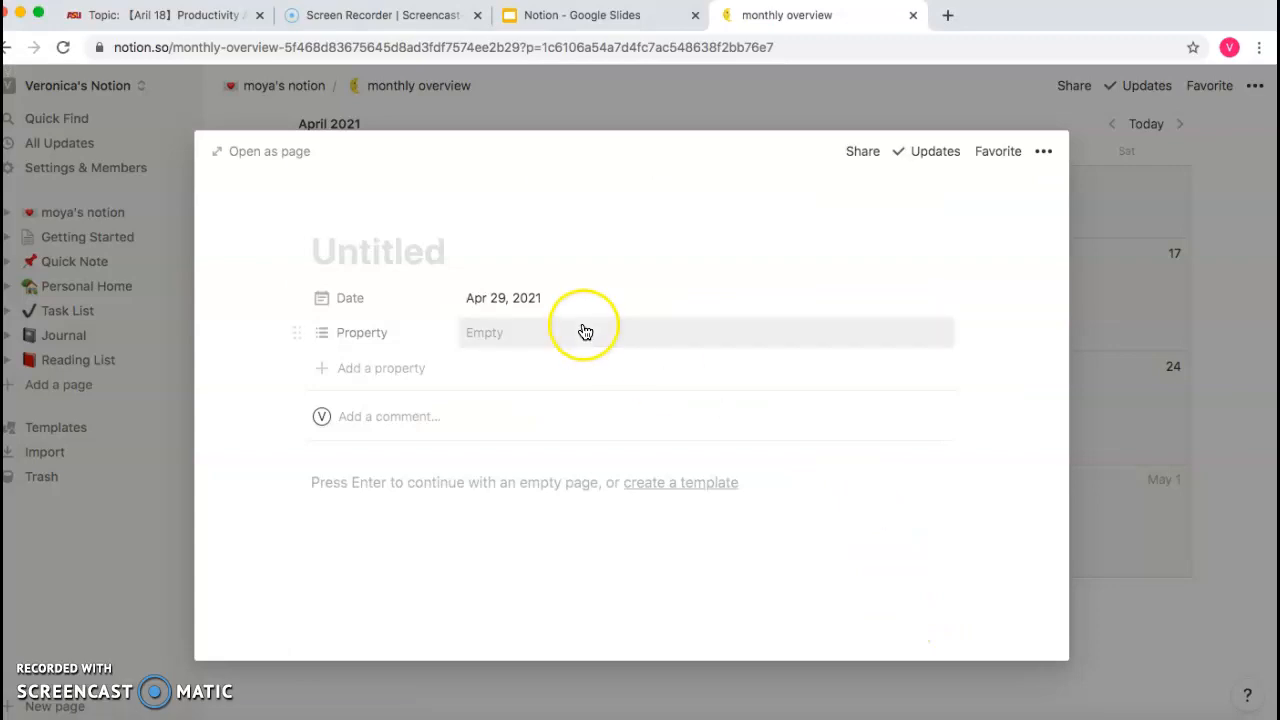
{"action": "type", "text": "chem "}
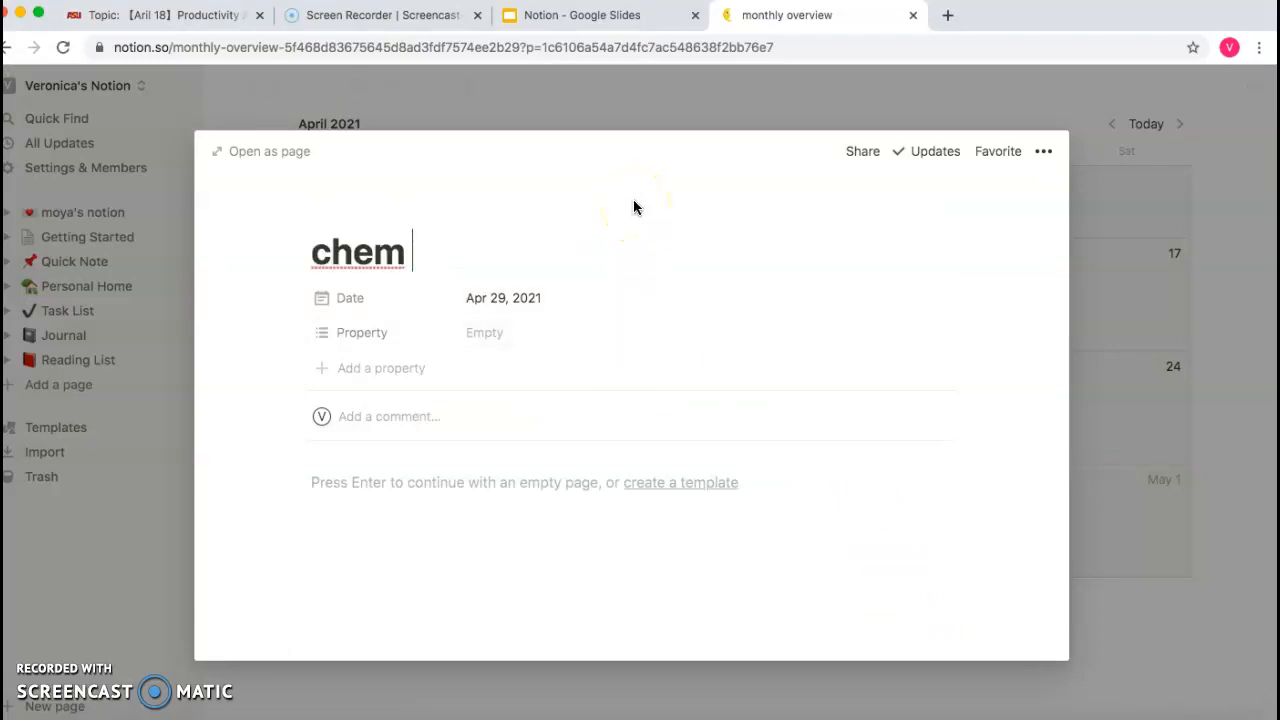
{"action": "type", "text": "final exam"}
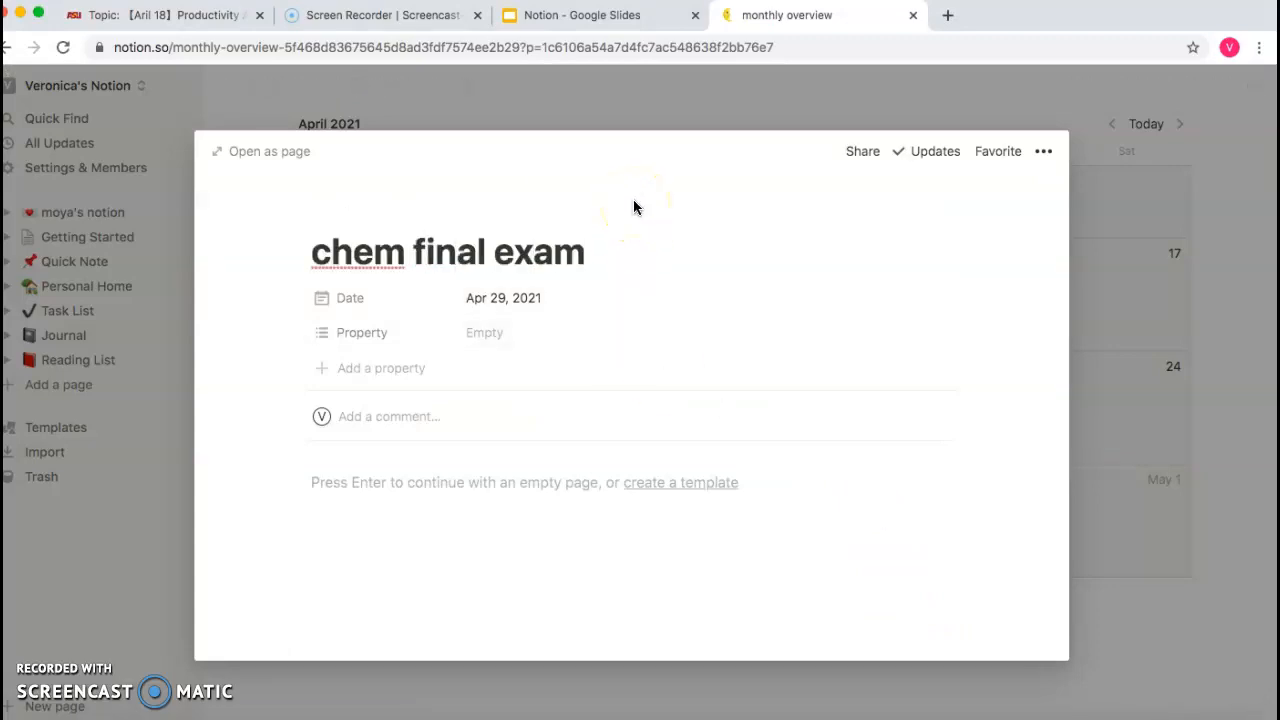
{"action": "left_click", "coordinate": [1186, 391]}
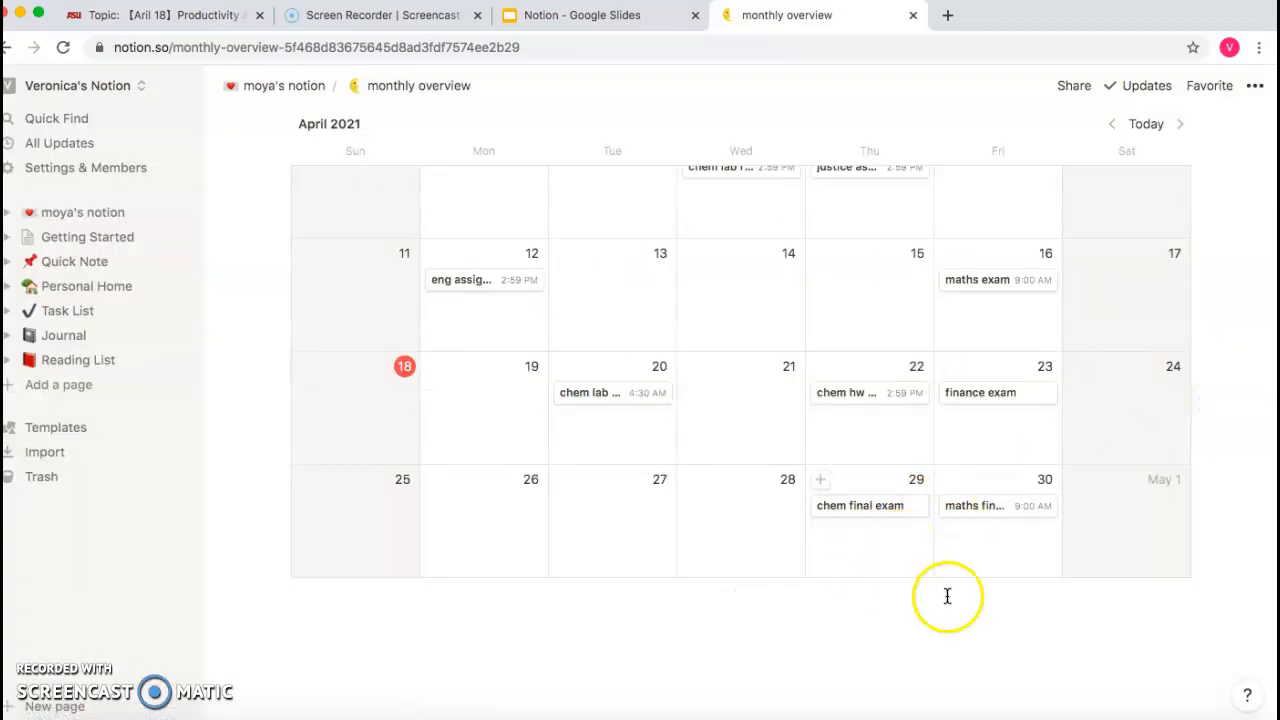
- Filter the month calendar to entries whose name contains "exam", look over the matching entries, and remove the filter
{"action": "scroll", "coordinate": [959, 557], "scroll_direction": "up", "scroll_amount": 5}
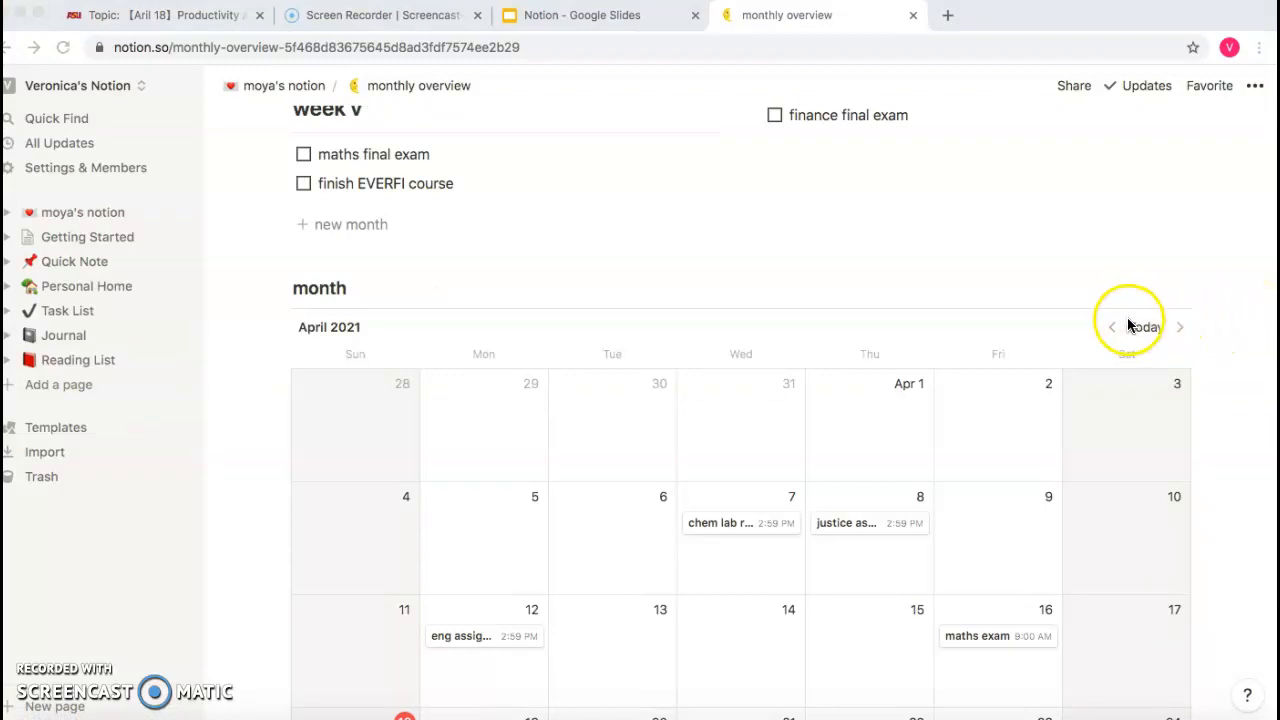
{"action": "scroll", "coordinate": [1060, 372], "scroll_direction": "up", "scroll_amount": 1}
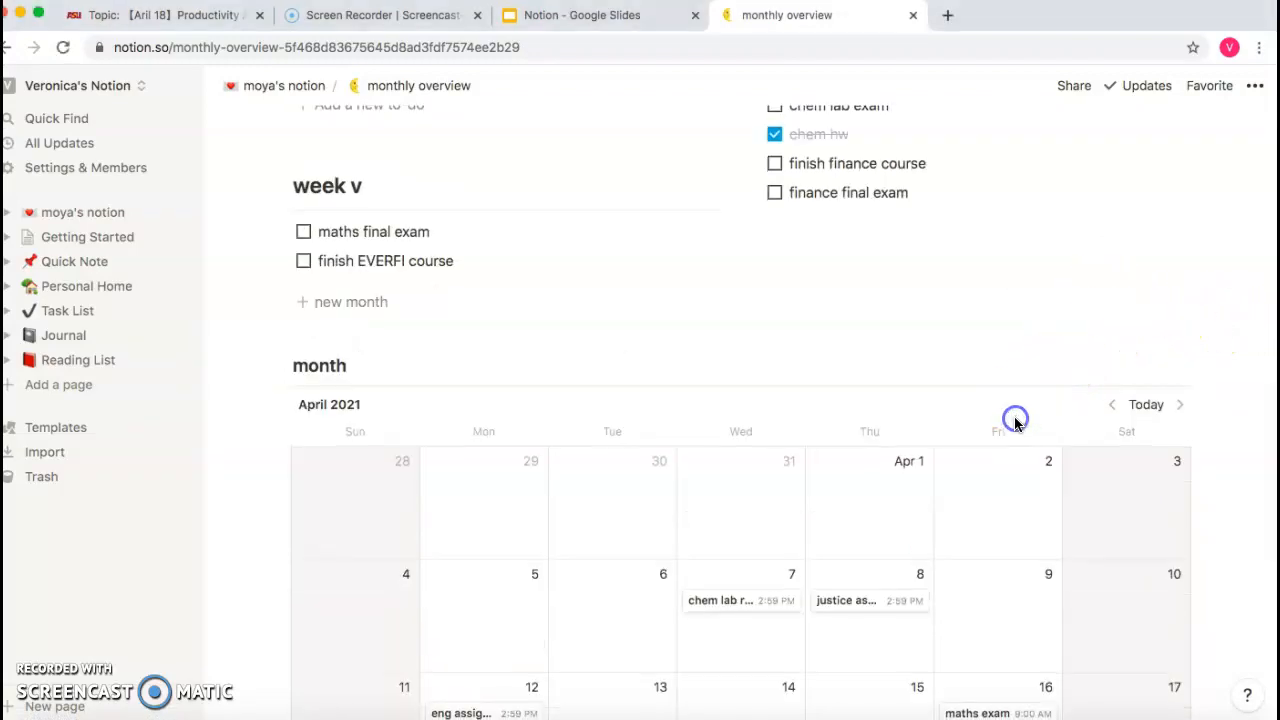
{"action": "left_click", "coordinate": [1107, 370]}
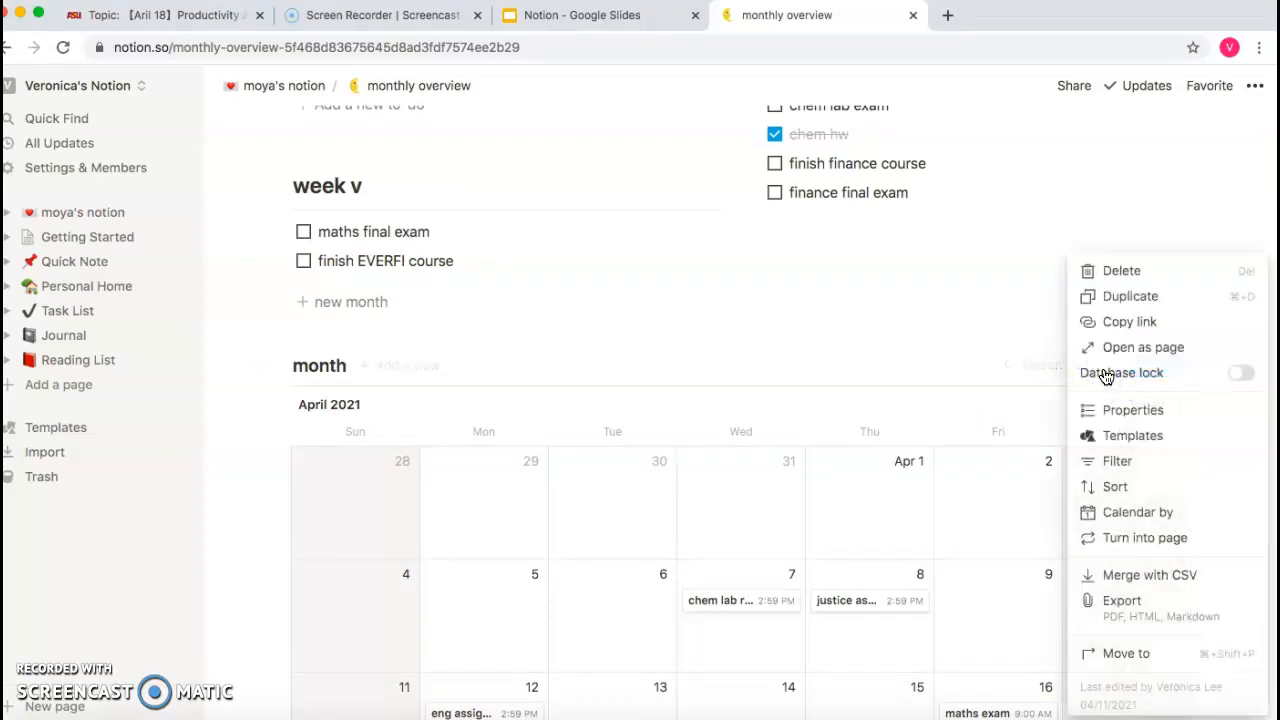
{"action": "scroll", "coordinate": [1140, 524], "scroll_direction": "down", "scroll_amount": 1}
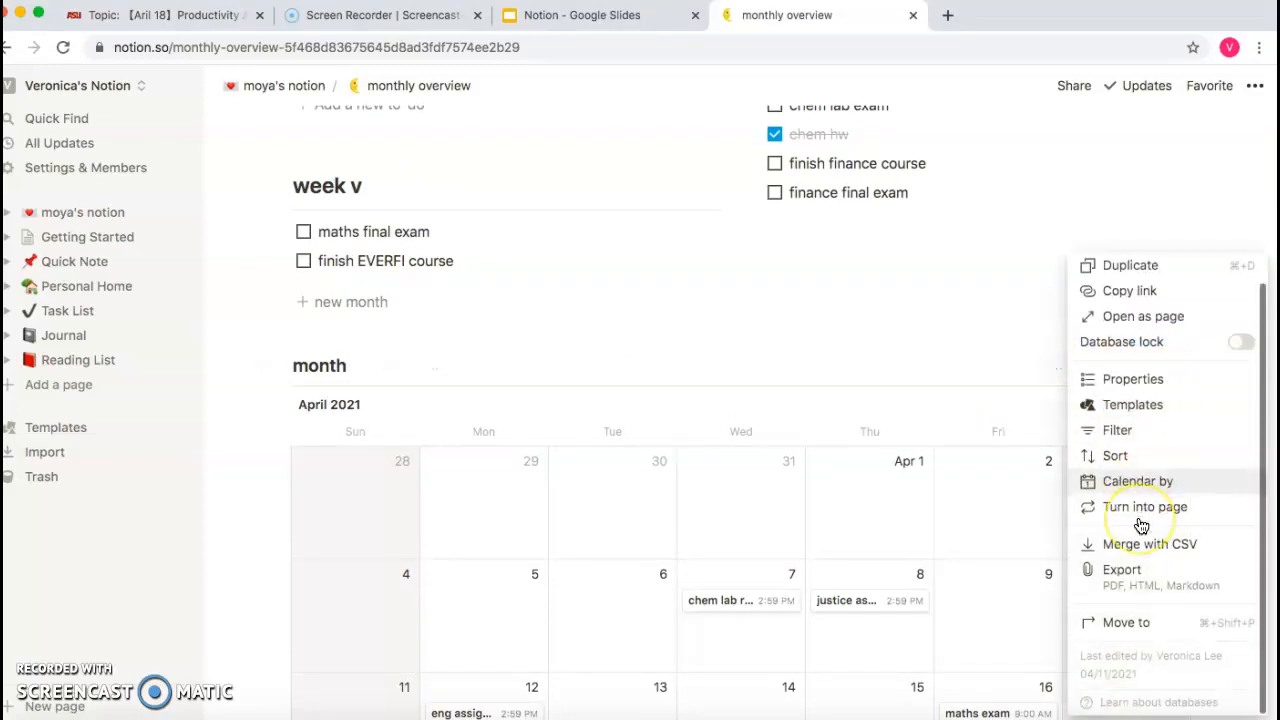
{"action": "left_click", "coordinate": [1133, 430]}
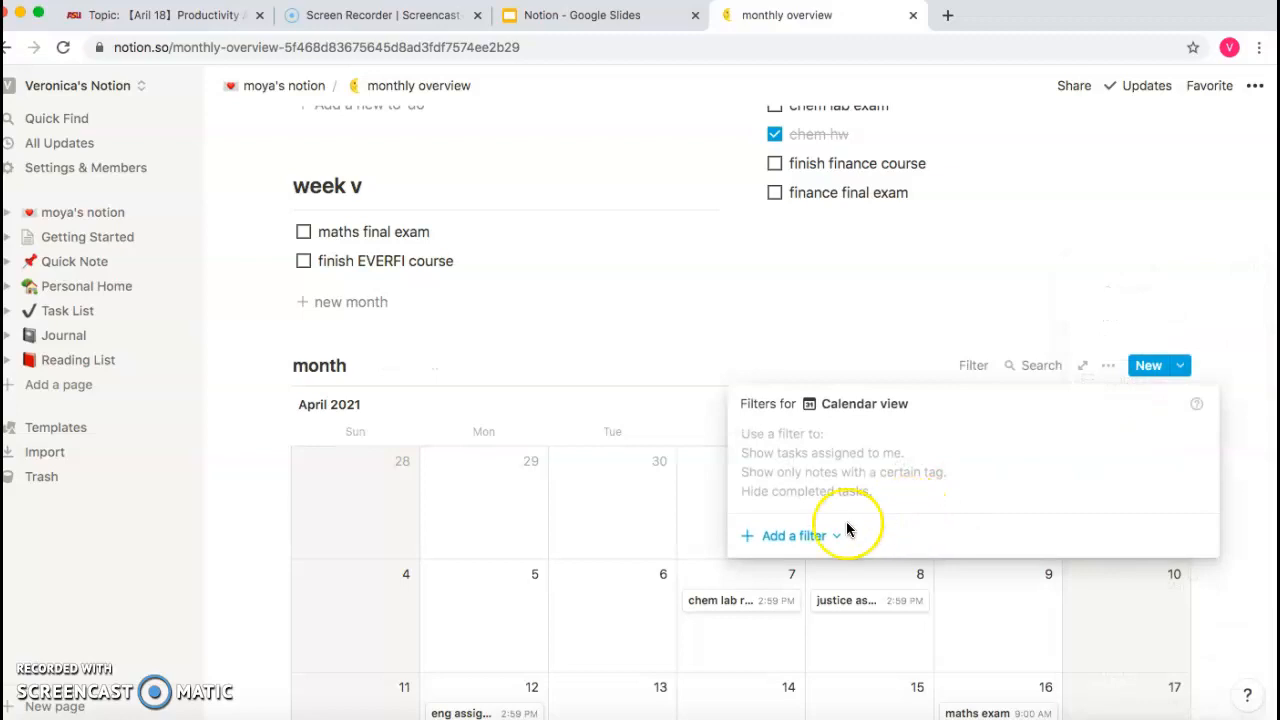
{"action": "left_click", "coordinate": [793, 538]}
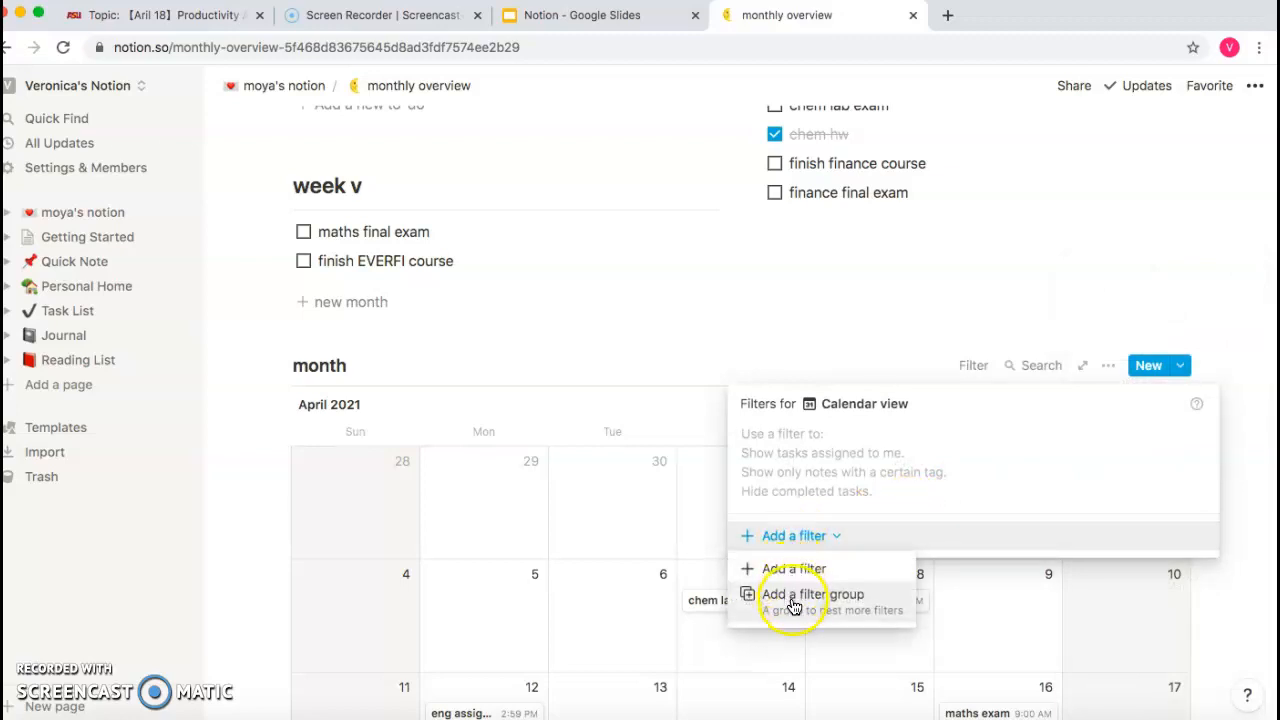
{"action": "left_click", "coordinate": [793, 569]}
{"action": "left_click", "coordinate": [1055, 442]}
{"action": "type", "text": "exam"}
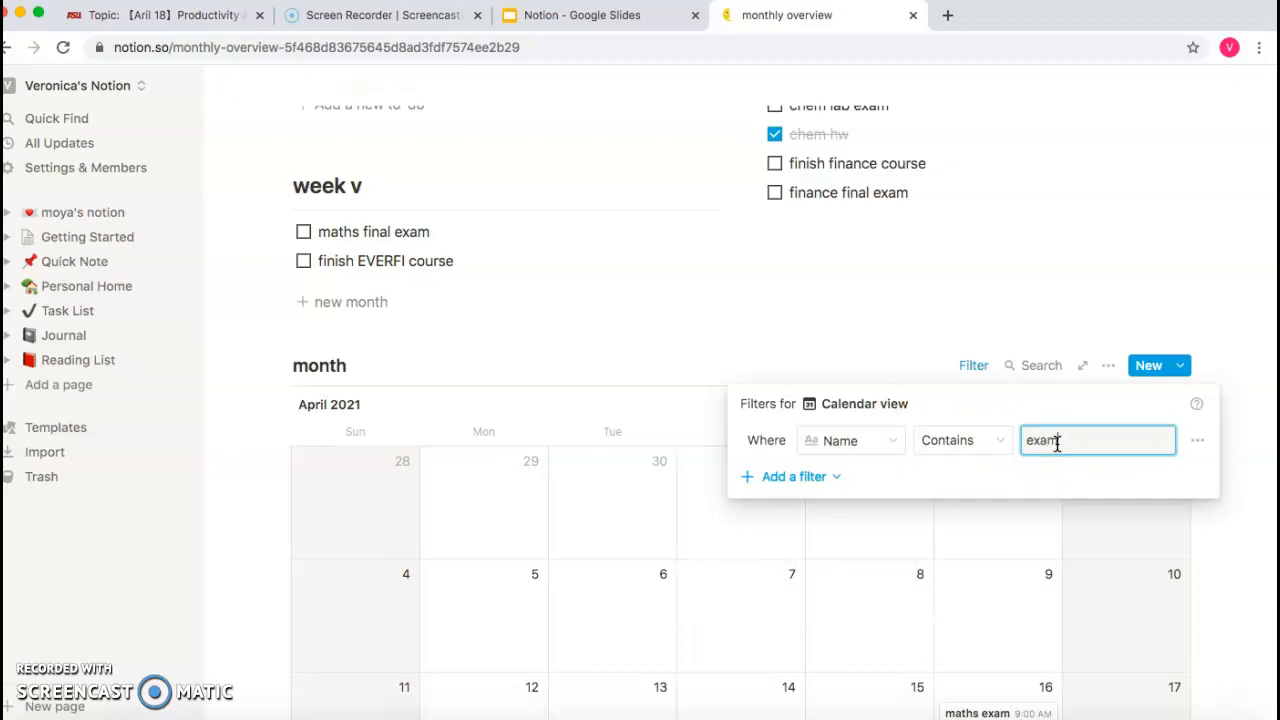
{"action": "left_click", "coordinate": [1246, 509]}
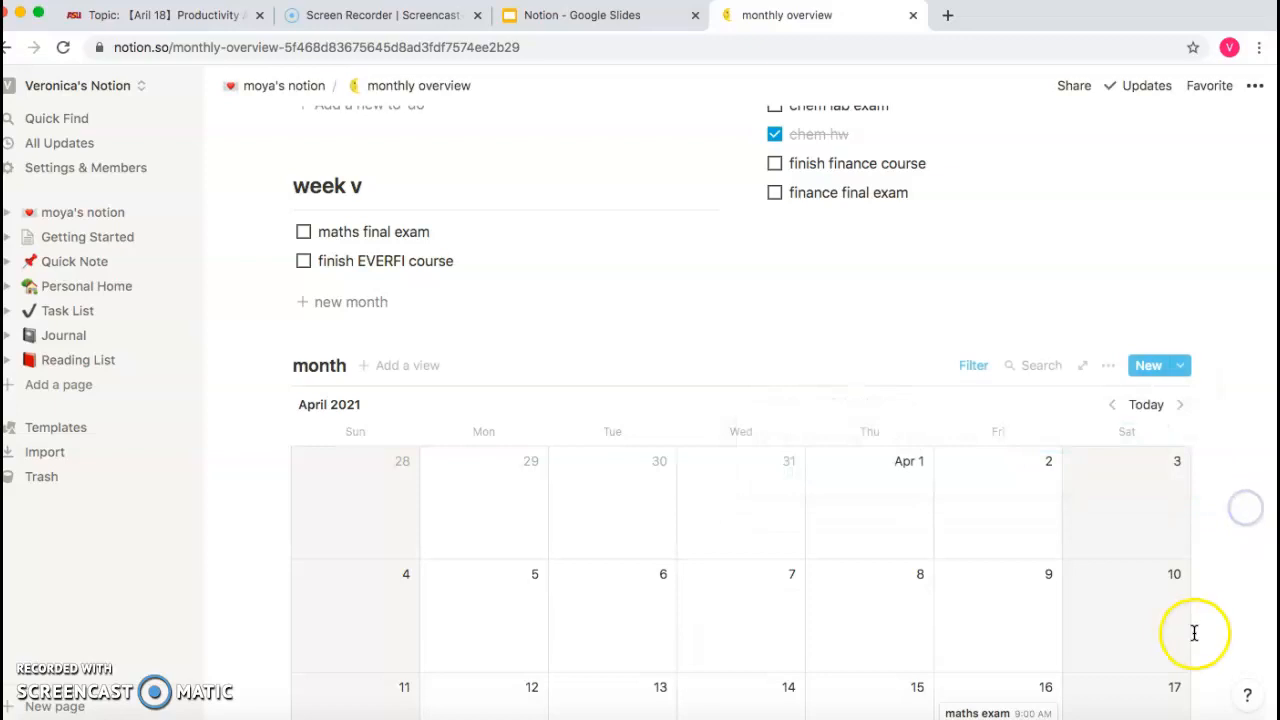
{"action": "scroll", "coordinate": [1194, 632], "scroll_direction": "down", "scroll_amount": 5}
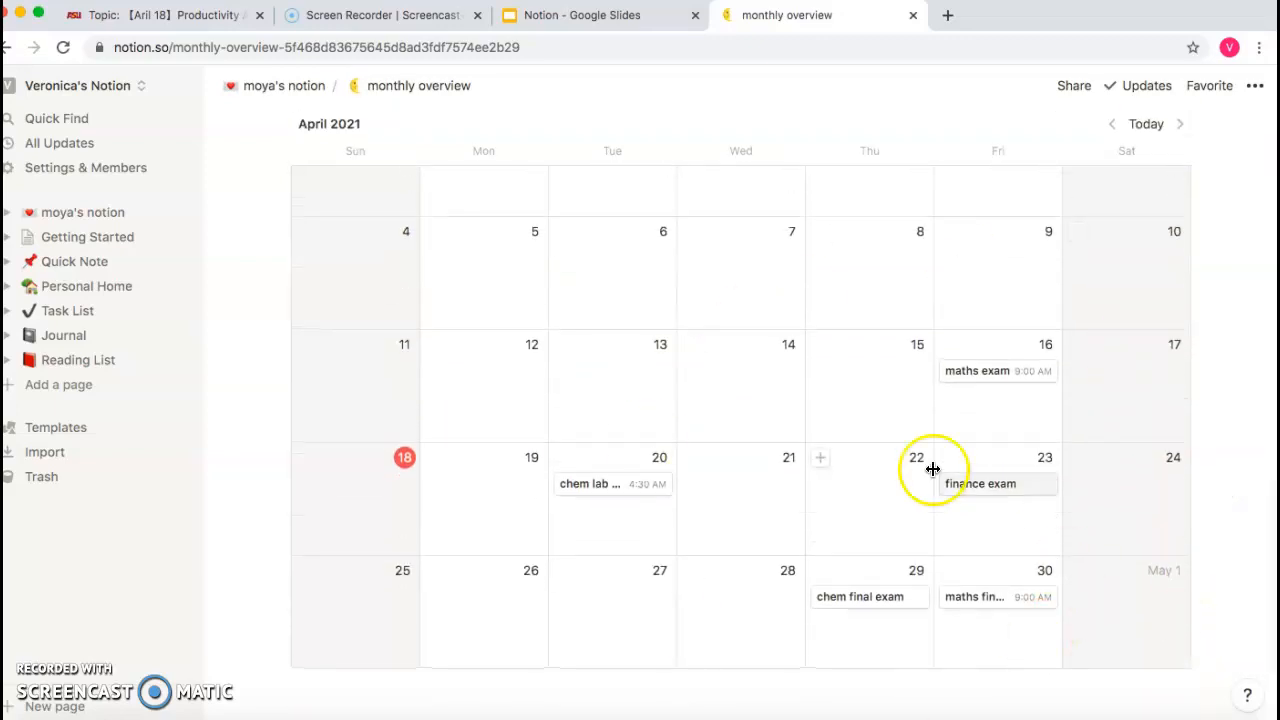
{"action": "scroll", "coordinate": [1251, 449], "scroll_direction": "up", "scroll_amount": 3}
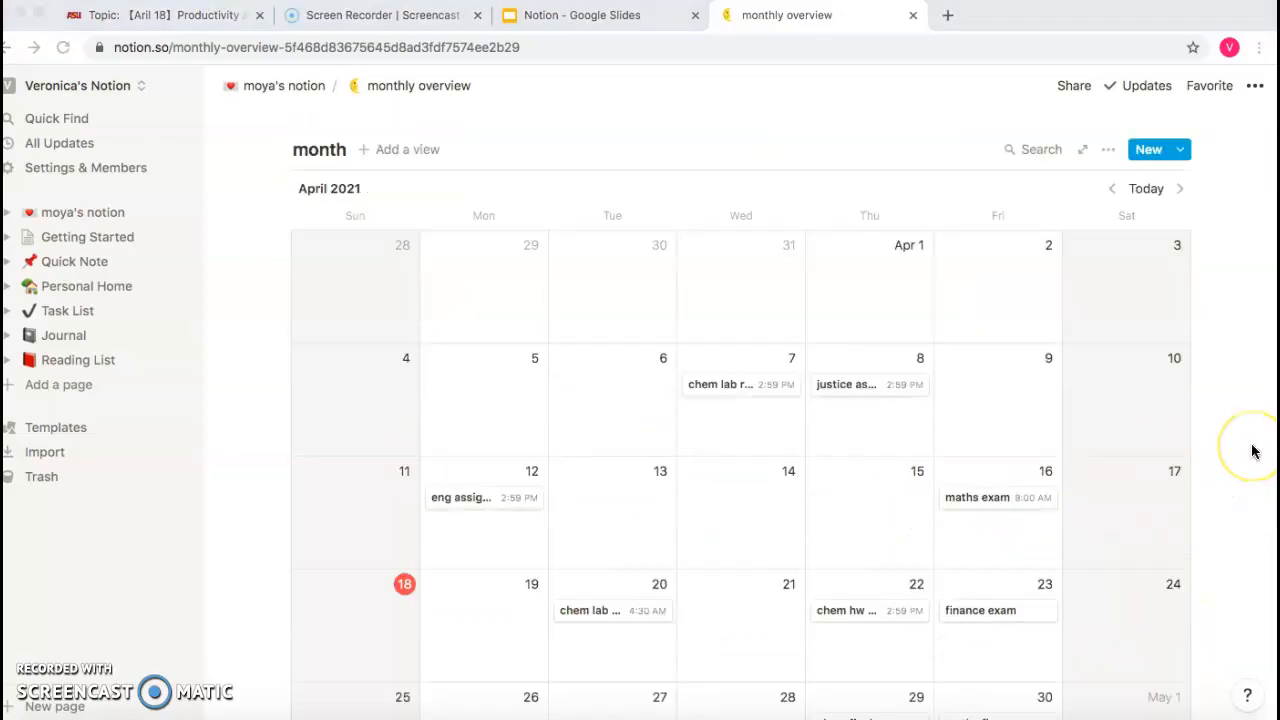
- Look over the unfiltered month calendar and switch to the Notion presentation in Google Slides
{"action": "scroll", "coordinate": [1251, 449], "scroll_direction": "down", "scroll_amount": 2}
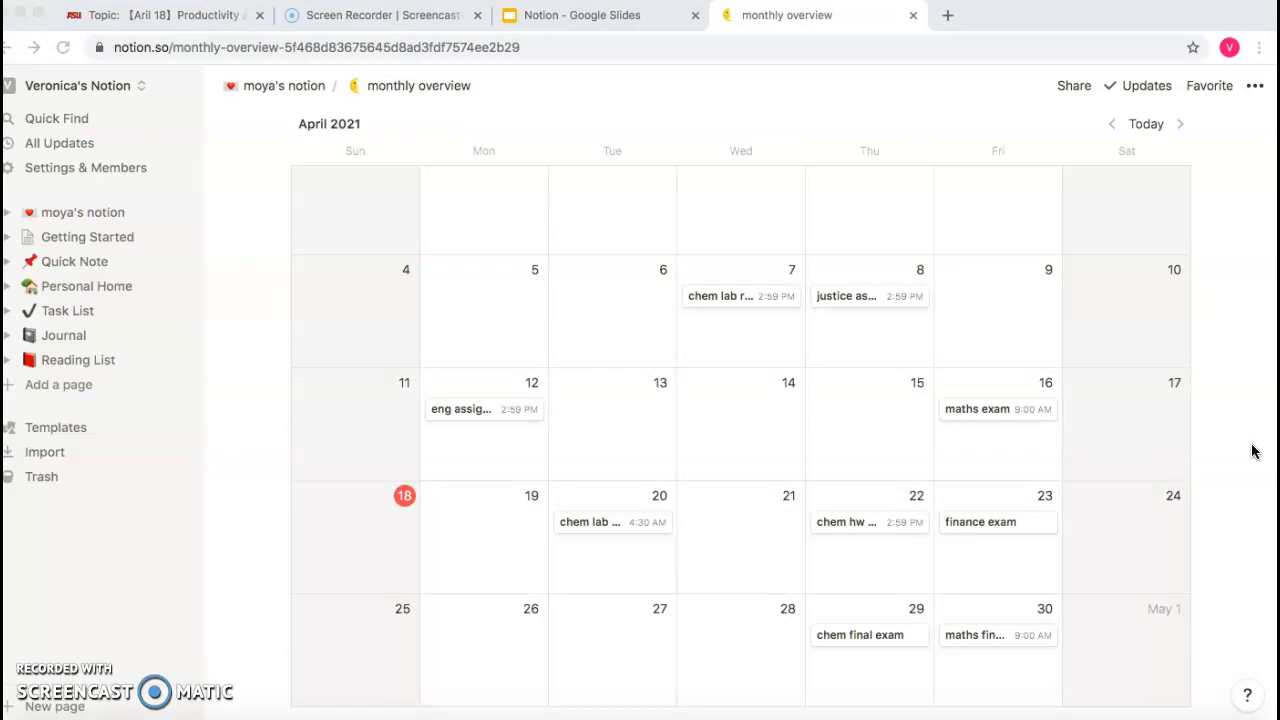
{"action": "scroll", "coordinate": [1251, 452], "scroll_direction": "up", "scroll_amount": 15}
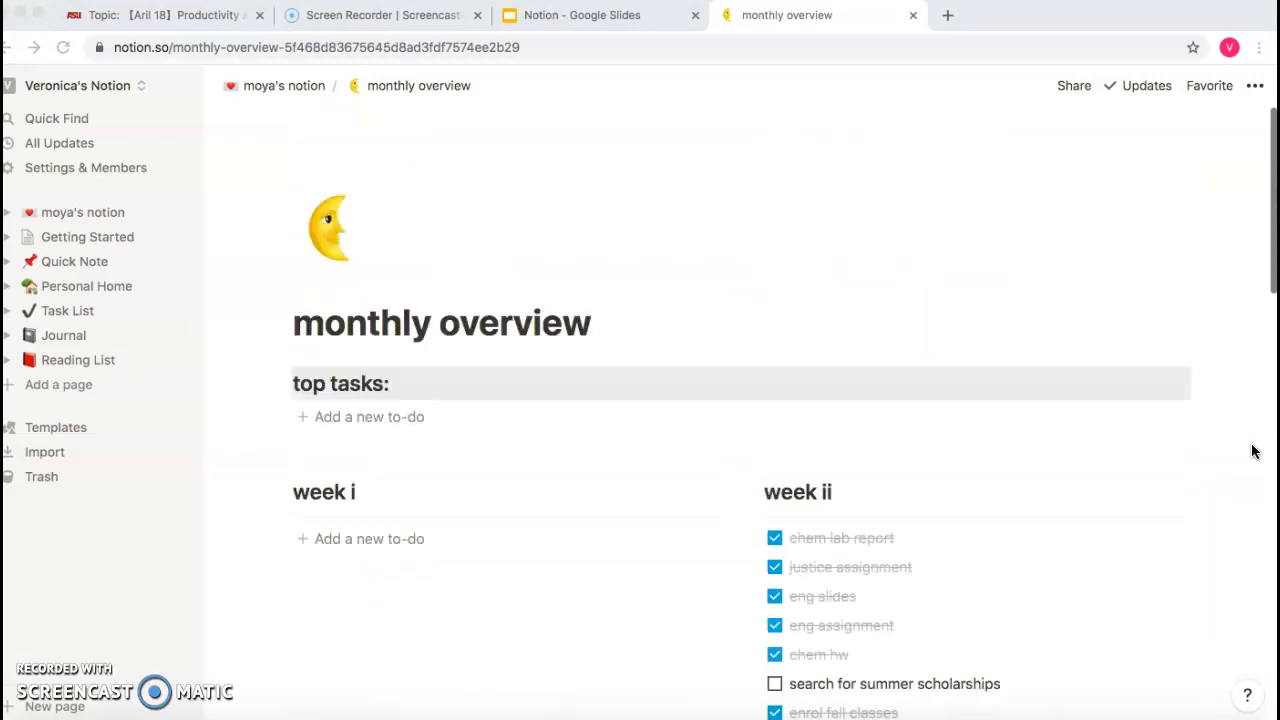
{"action": "left_click", "coordinate": [622, 20]}
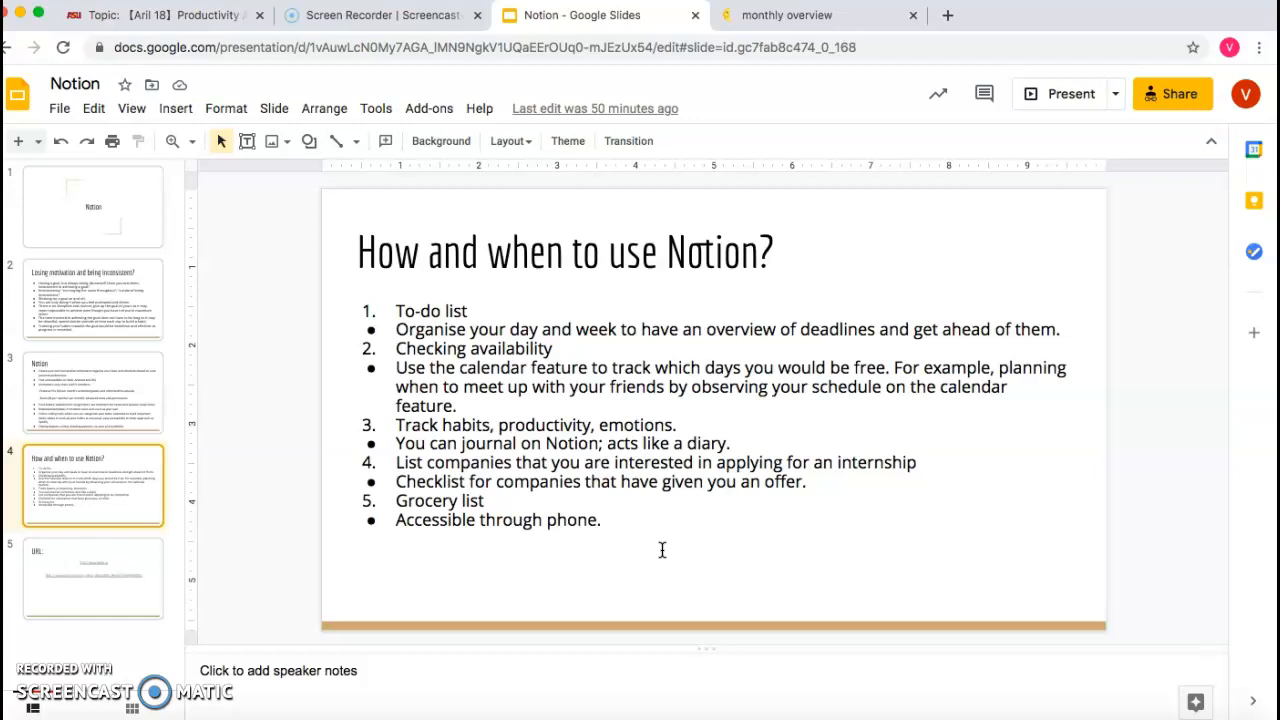
- Switch back to Notion, return to the moya's notion page and open its daily page
{"action": "left_click", "coordinate": [814, 17]}
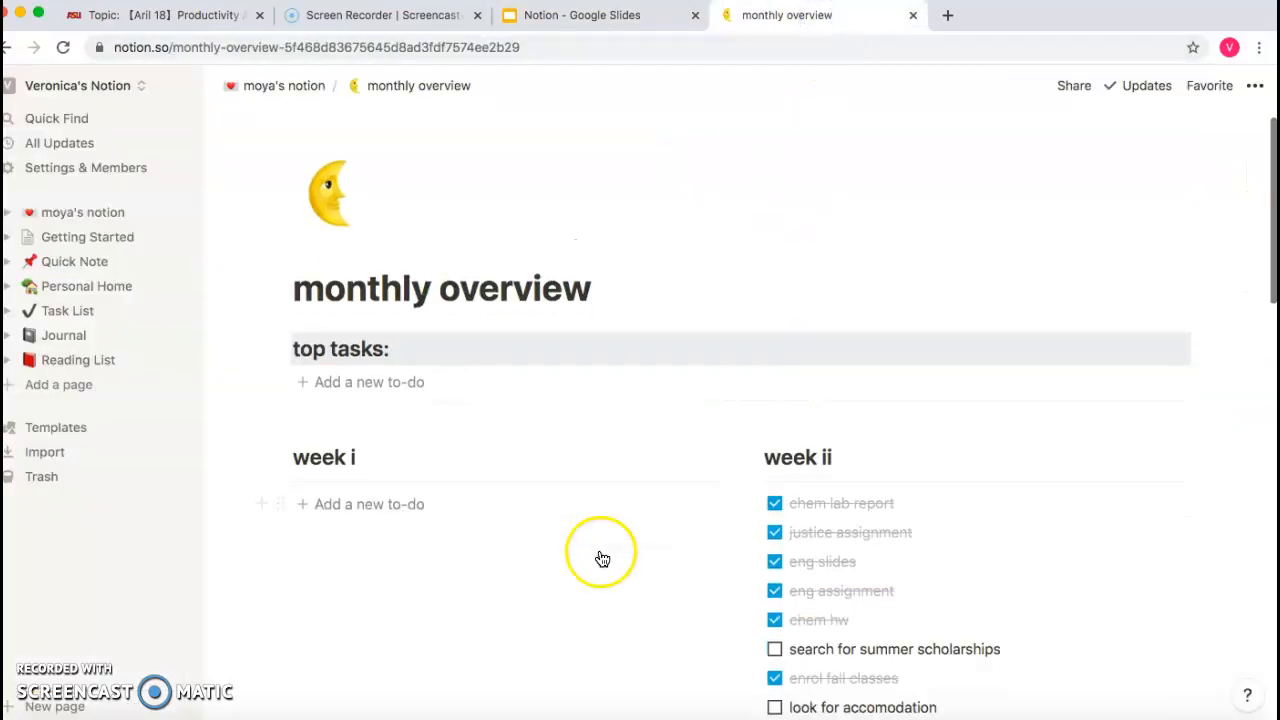
{"action": "left_click", "coordinate": [290, 88]}
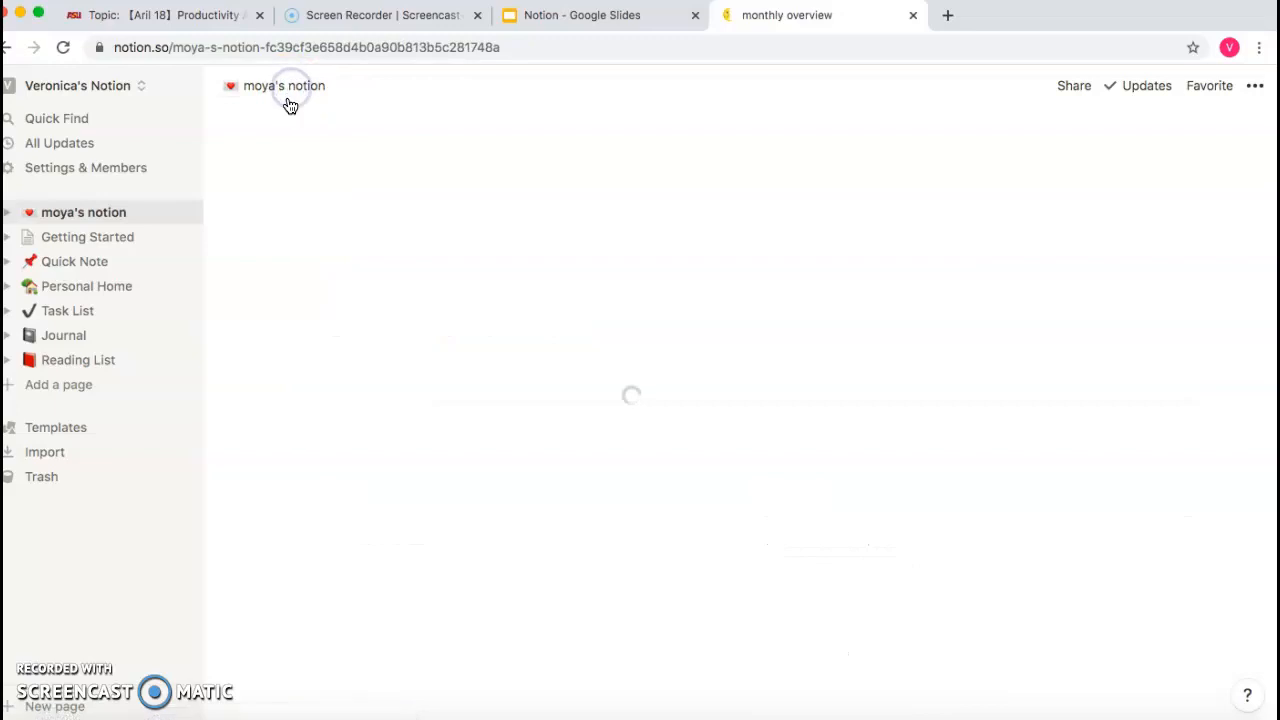
{"action": "scroll", "coordinate": [257, 429], "scroll_direction": "down", "scroll_amount": 5}
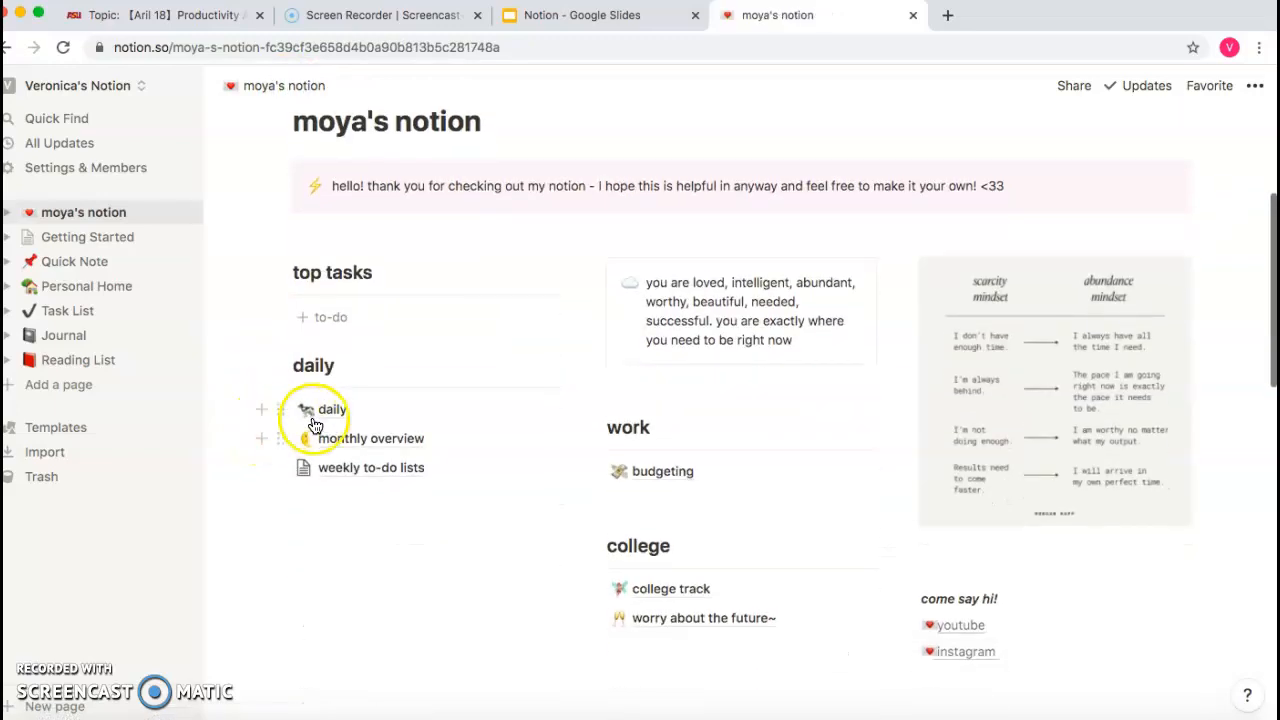
{"action": "left_click", "coordinate": [308, 413]}
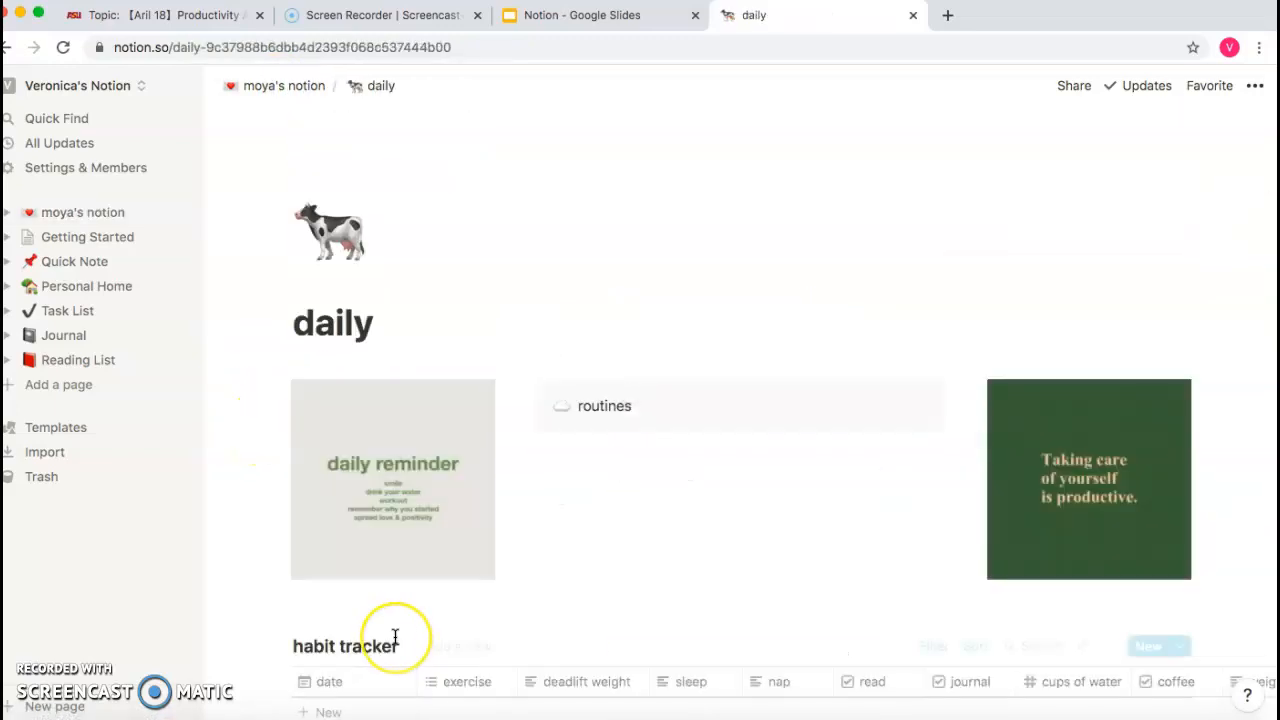
- Examine the habit tracker's rows and columns, including exercise, sleep and meals, and return to the moya's notion page
{"action": "scroll", "coordinate": [395, 637], "scroll_direction": "down", "scroll_amount": 5}
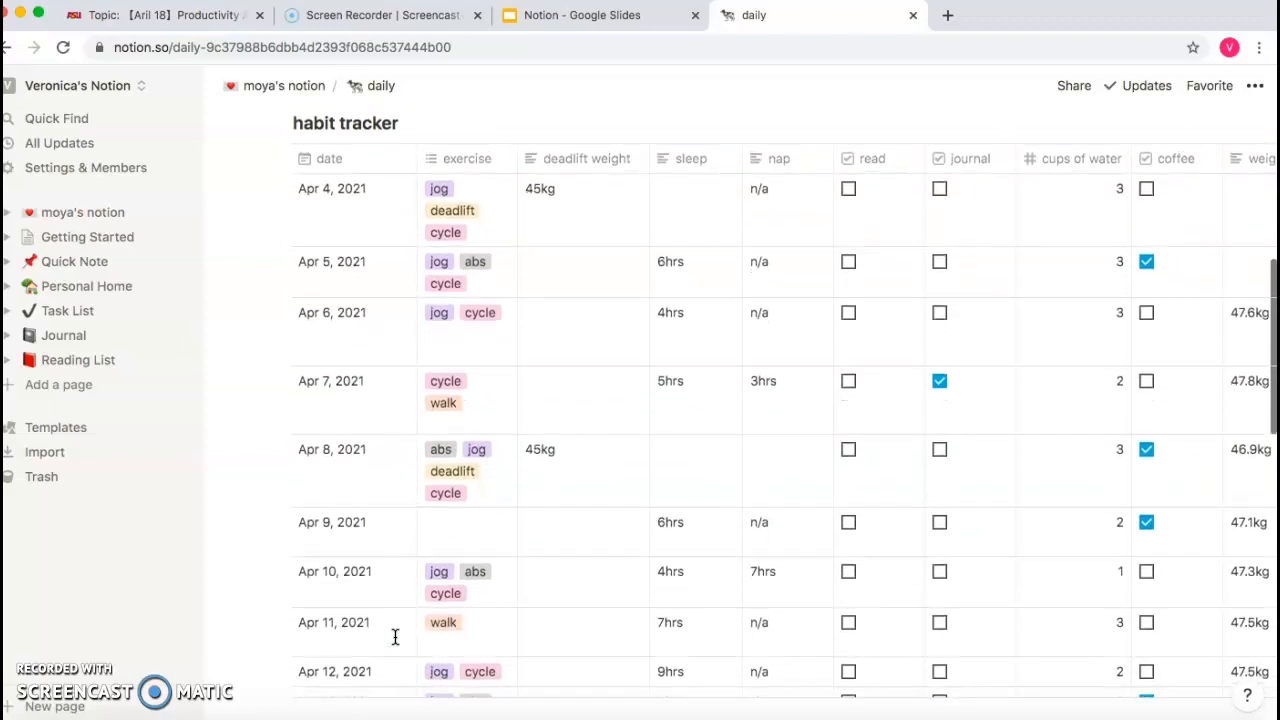
{"action": "scroll", "coordinate": [457, 614], "scroll_direction": "up", "scroll_amount": 3}
{"action": "scroll", "coordinate": [631, 567], "scroll_direction": "right", "scroll_amount": 5}
{"action": "scroll", "coordinate": [631, 575], "scroll_direction": "right", "scroll_amount": 10}
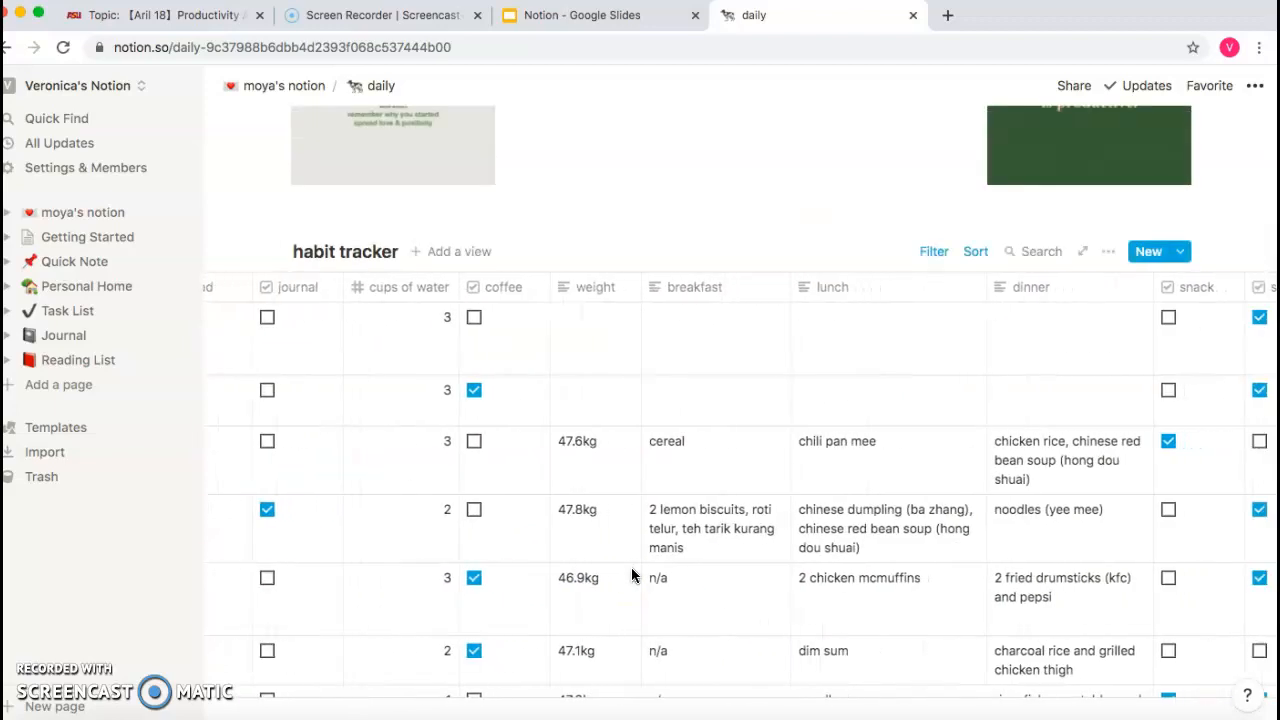
{"action": "scroll", "coordinate": [631, 575], "scroll_direction": "left", "scroll_amount": 15}
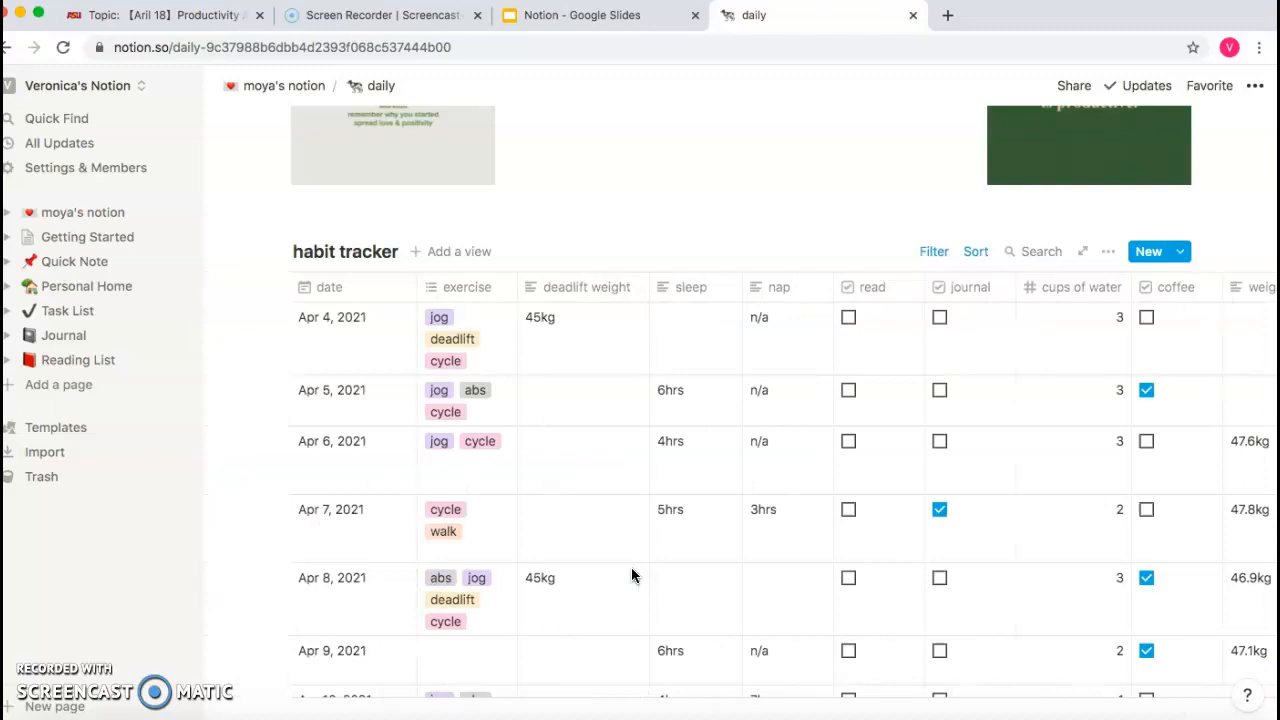
{"action": "scroll", "coordinate": [631, 575], "scroll_direction": "up", "scroll_amount": 3}
{"action": "left_click", "coordinate": [322, 87]}
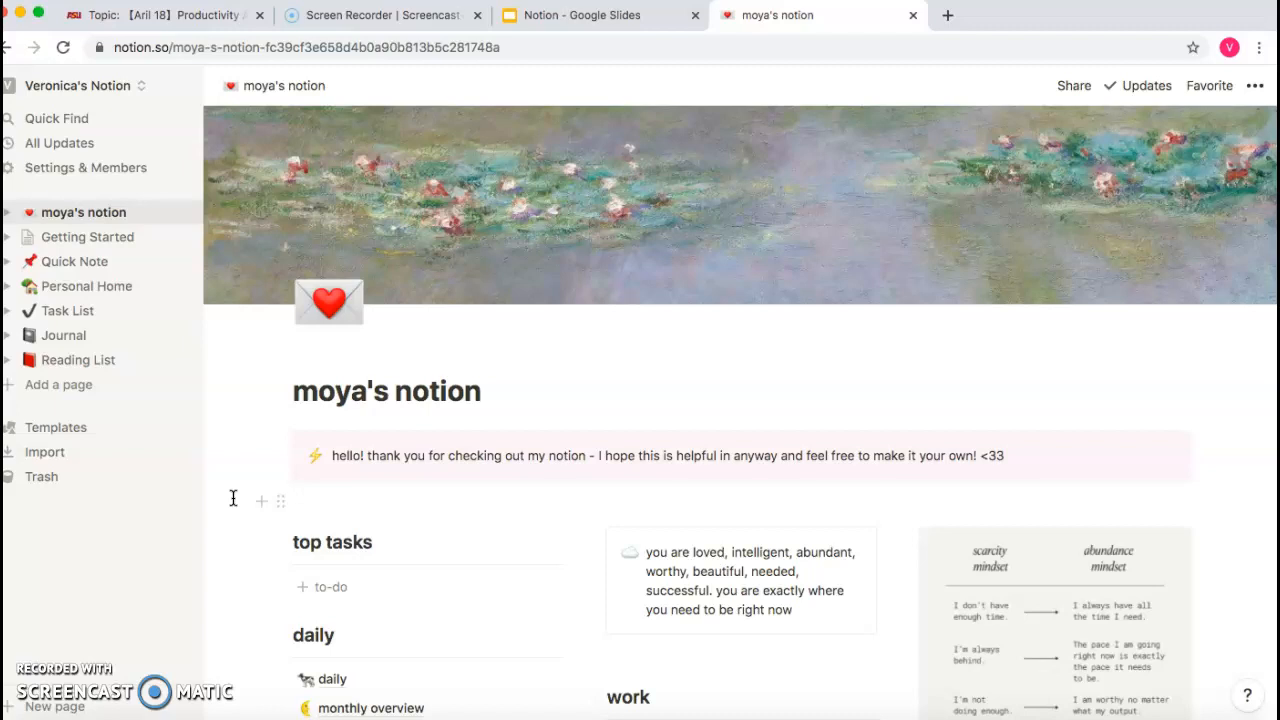
- View the empty table on the existing goals page and return to the moya's notion page
{"action": "left_click", "coordinate": [280, 166]}
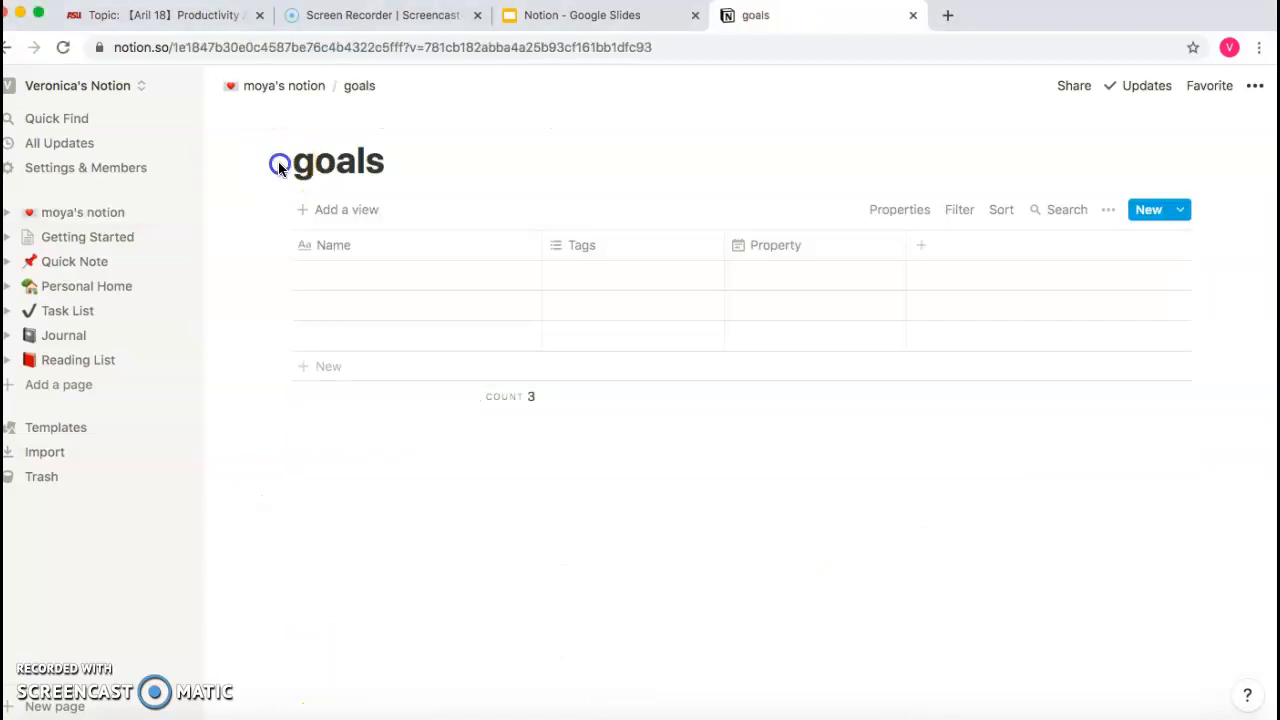
{"action": "left_click", "coordinate": [663, 371]}
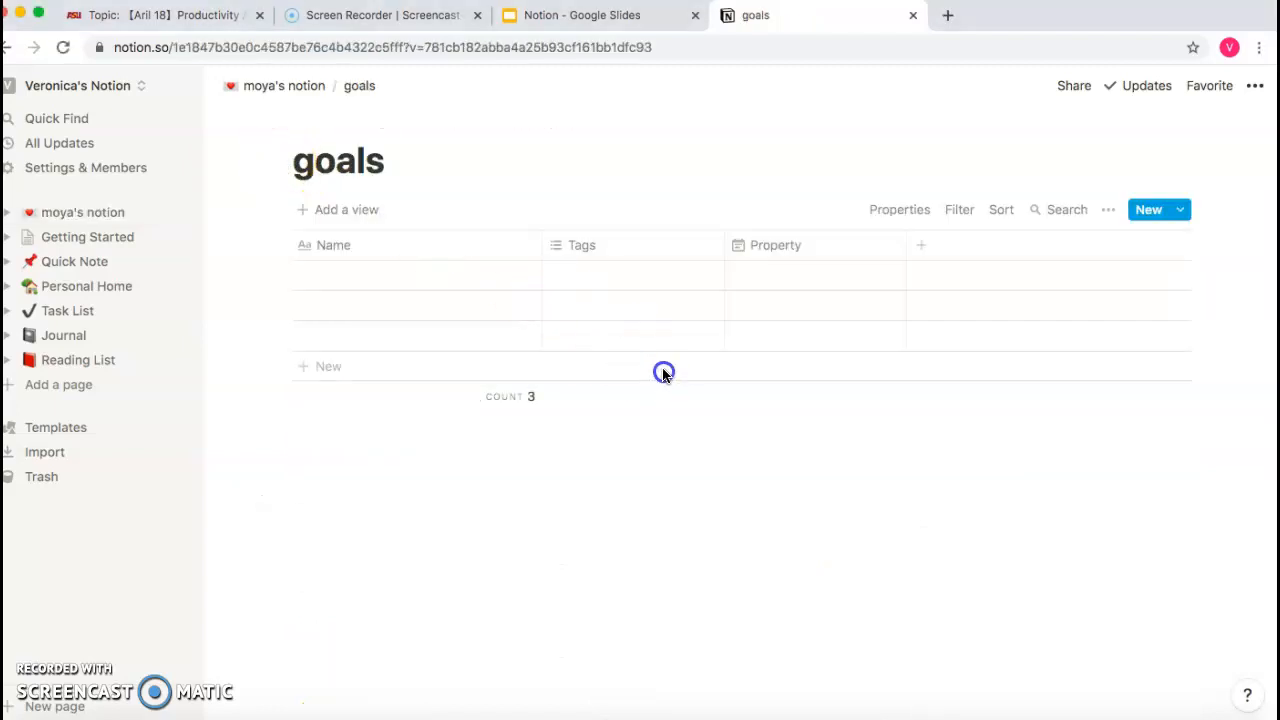
{"action": "left_click", "coordinate": [316, 91]}
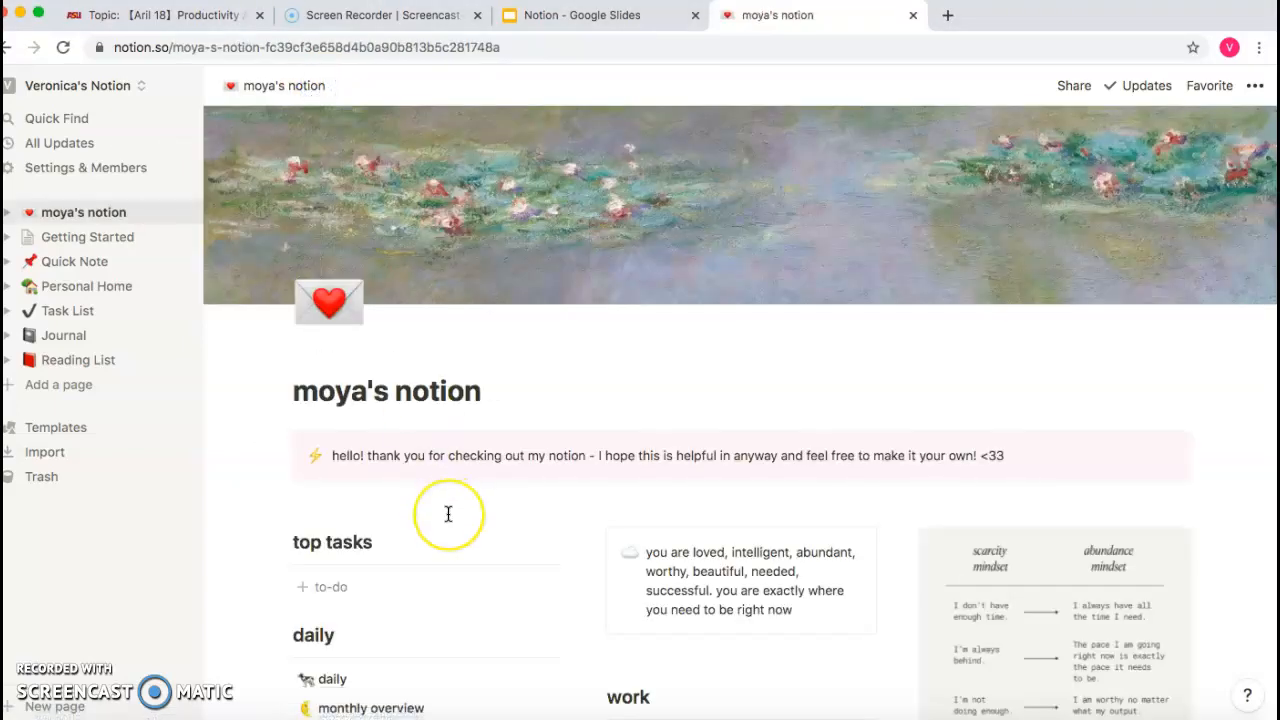
- Delete the existing goals page from the daily section of moya's notion
{"action": "scroll", "coordinate": [449, 511], "scroll_direction": "down", "scroll_amount": 3}
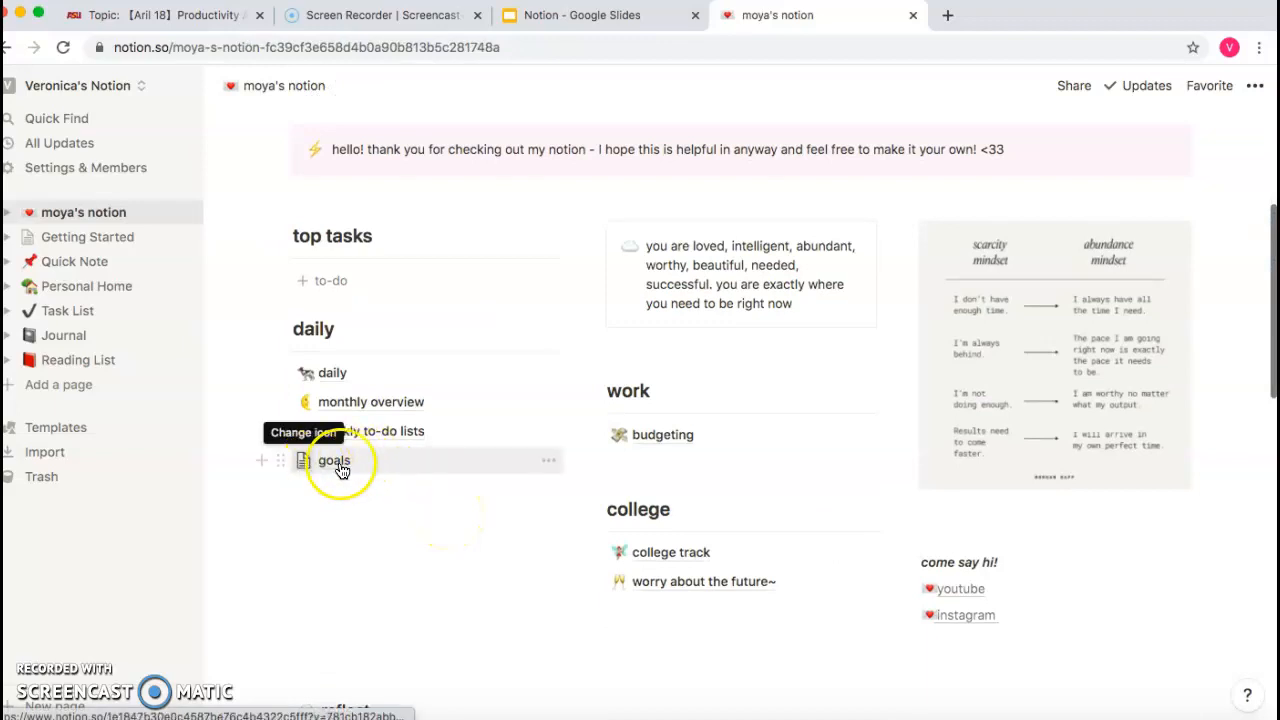
{"action": "left_click", "coordinate": [553, 463]}
{"action": "left_click", "coordinate": [640, 191]}
- Embed a new sub-page titled goals in the daily section and set it up as a table database
{"action": "left_click", "coordinate": [330, 463]}
{"action": "type", "text": "/page"}
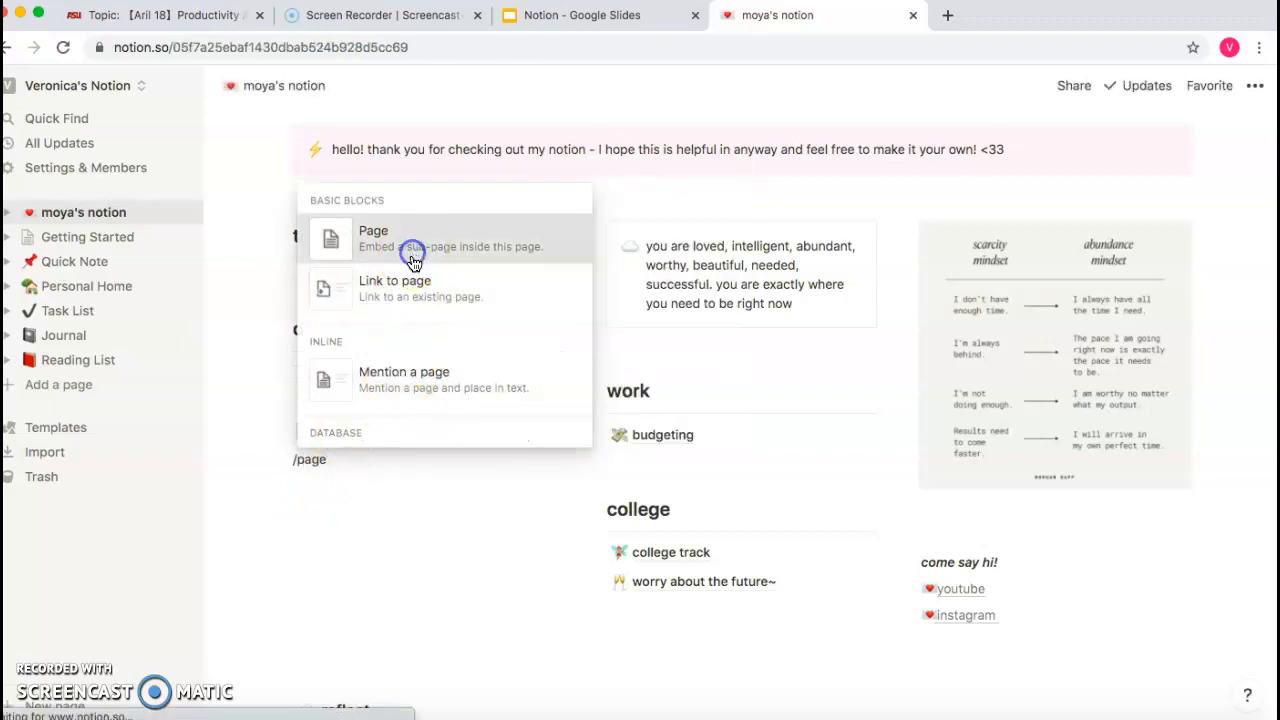
{"action": "left_click", "coordinate": [414, 252]}
{"action": "type", "text": "goal"}
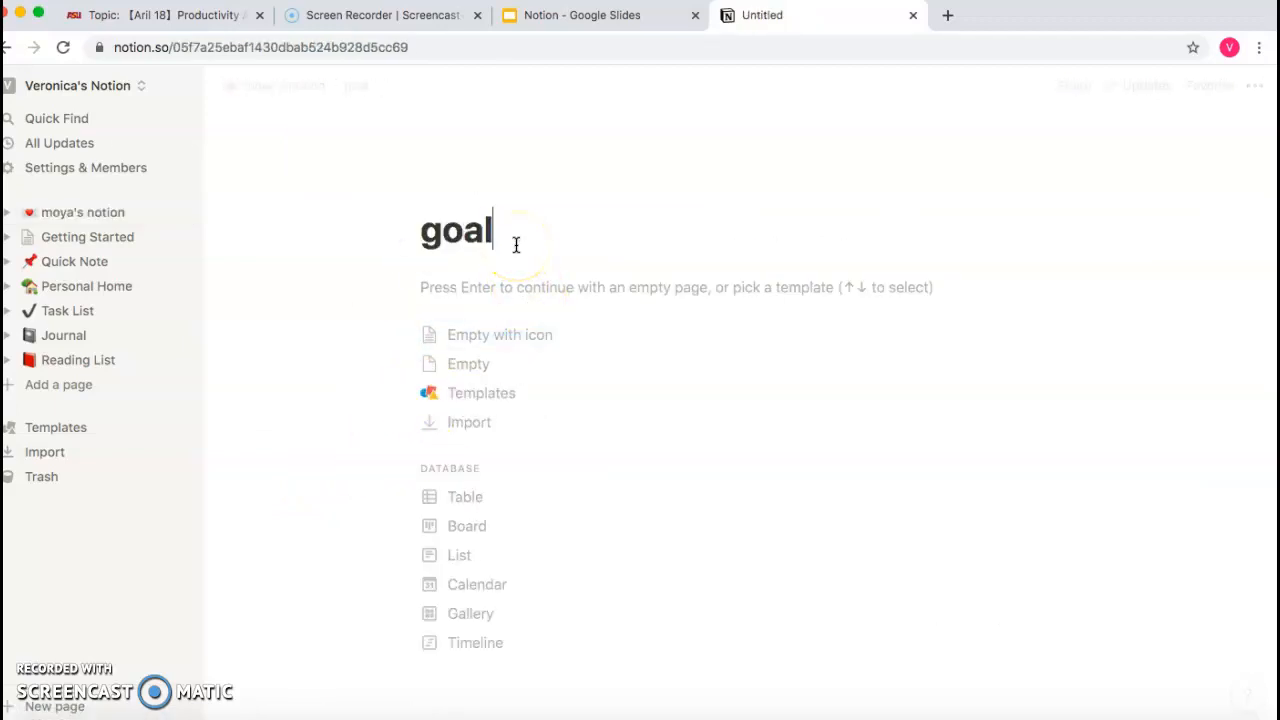
{"action": "type", "text": "s"}
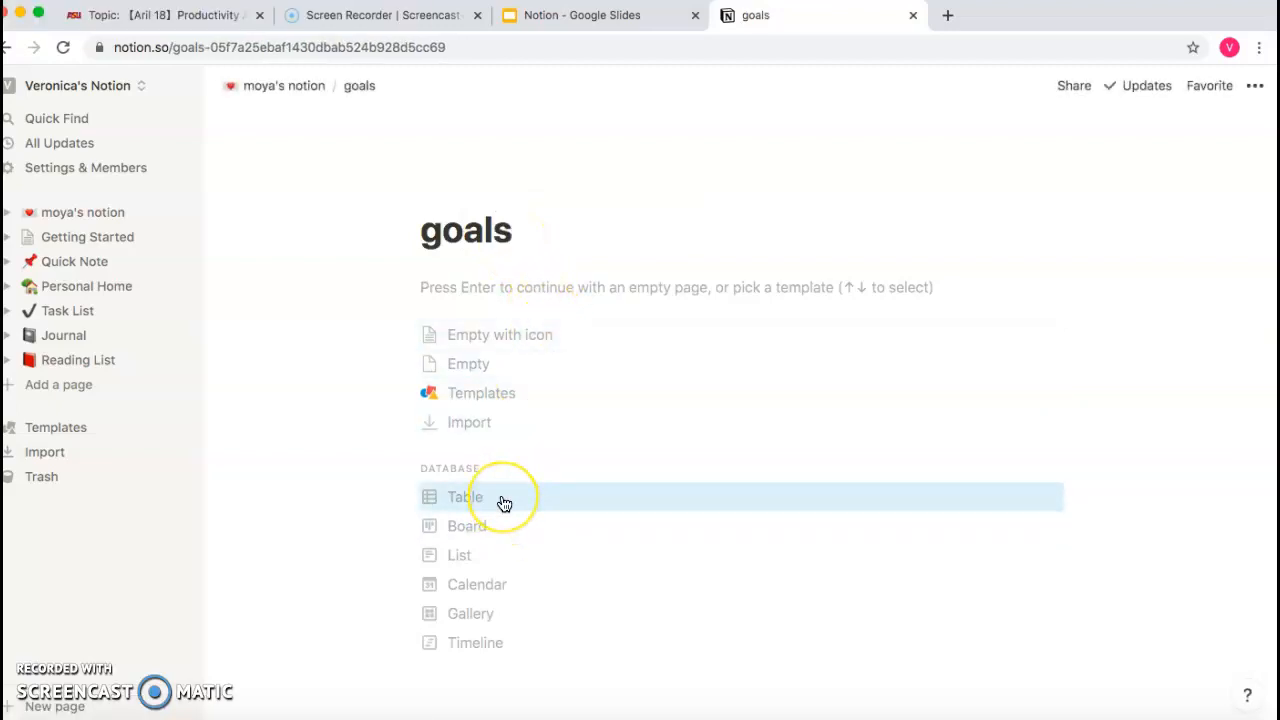
{"action": "left_click", "coordinate": [504, 500]}
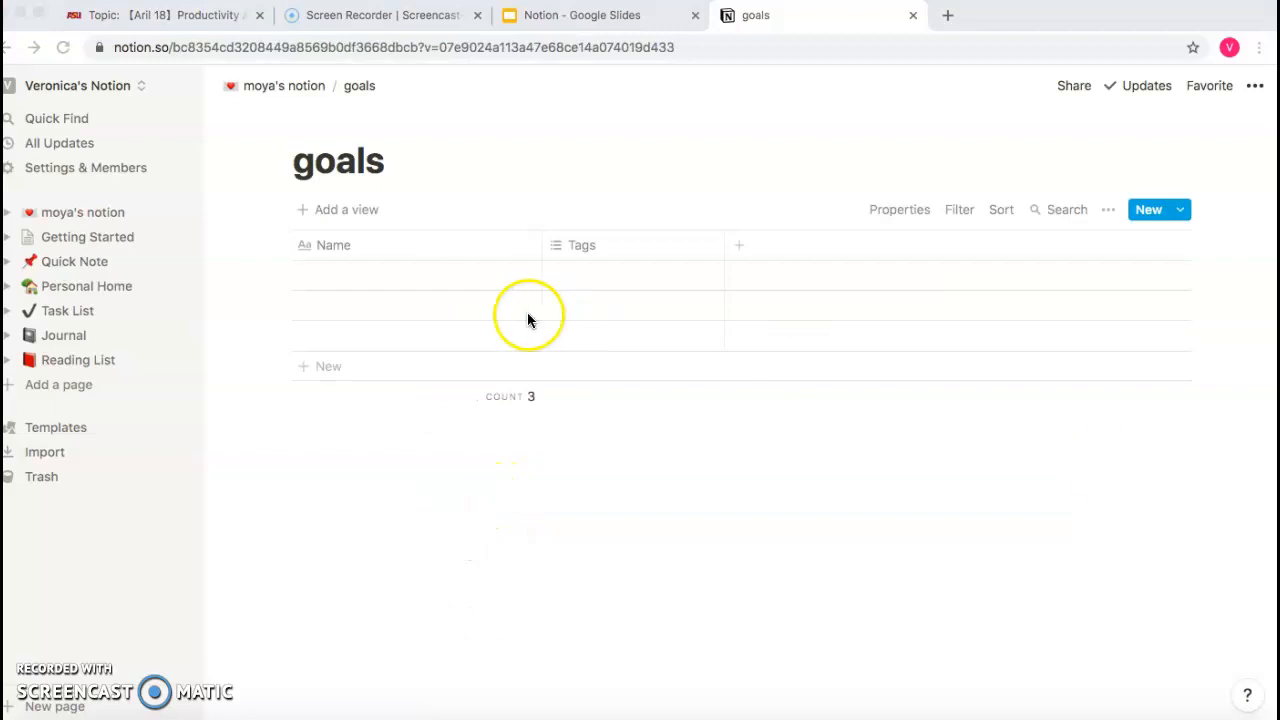
- Rename the goals table's Name column to korean
{"action": "left_click", "coordinate": [380, 248]}
{"action": "left_click", "coordinate": [355, 252]}
{"action": "key", "text": "BackSpace"}
{"action": "type", "text": "korean"}
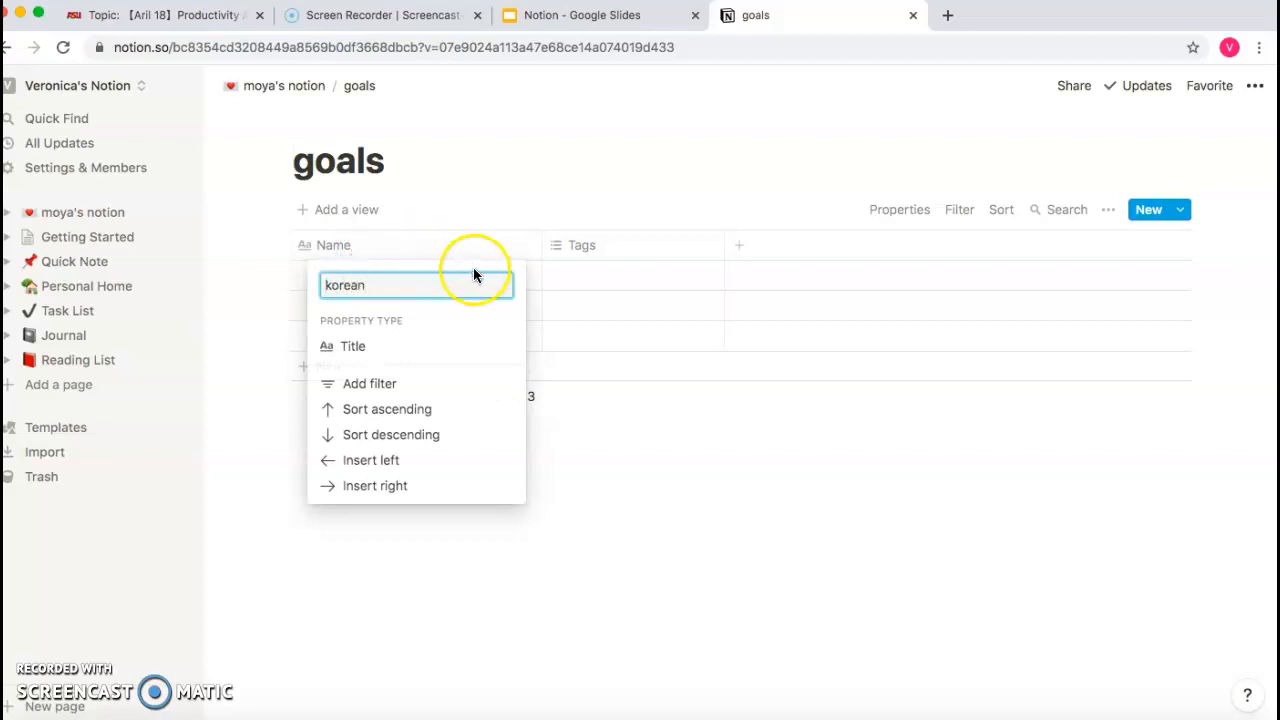
{"action": "left_click", "coordinate": [543, 291]}
- Rename the Tags column to date and change its property type to Date
{"action": "left_click", "coordinate": [598, 248]}
{"action": "left_click", "coordinate": [586, 288]}
{"action": "key", "text": "BackSpace"}
{"action": "key", "text": "BackSpace"}
{"action": "key", "text": "BackSpace"}
{"action": "key", "text": "BackSpace"}
{"action": "type", "text": "date"}
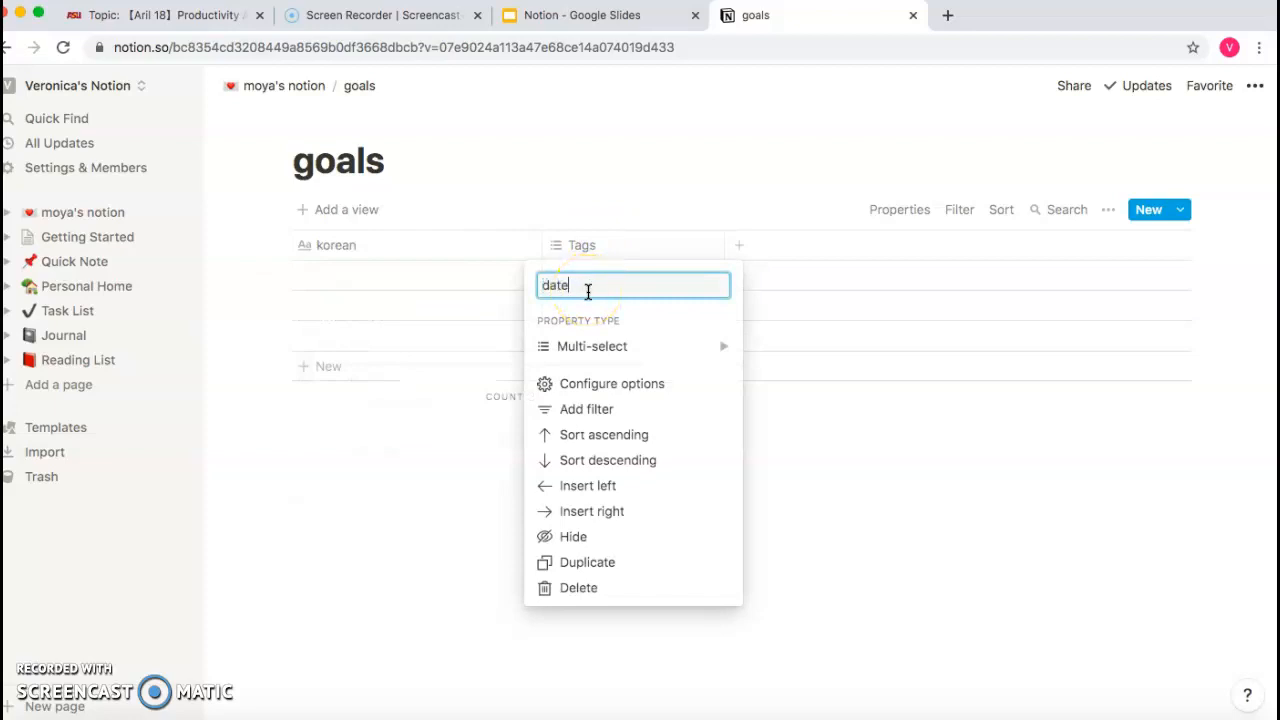
{"action": "left_click", "coordinate": [586, 349]}
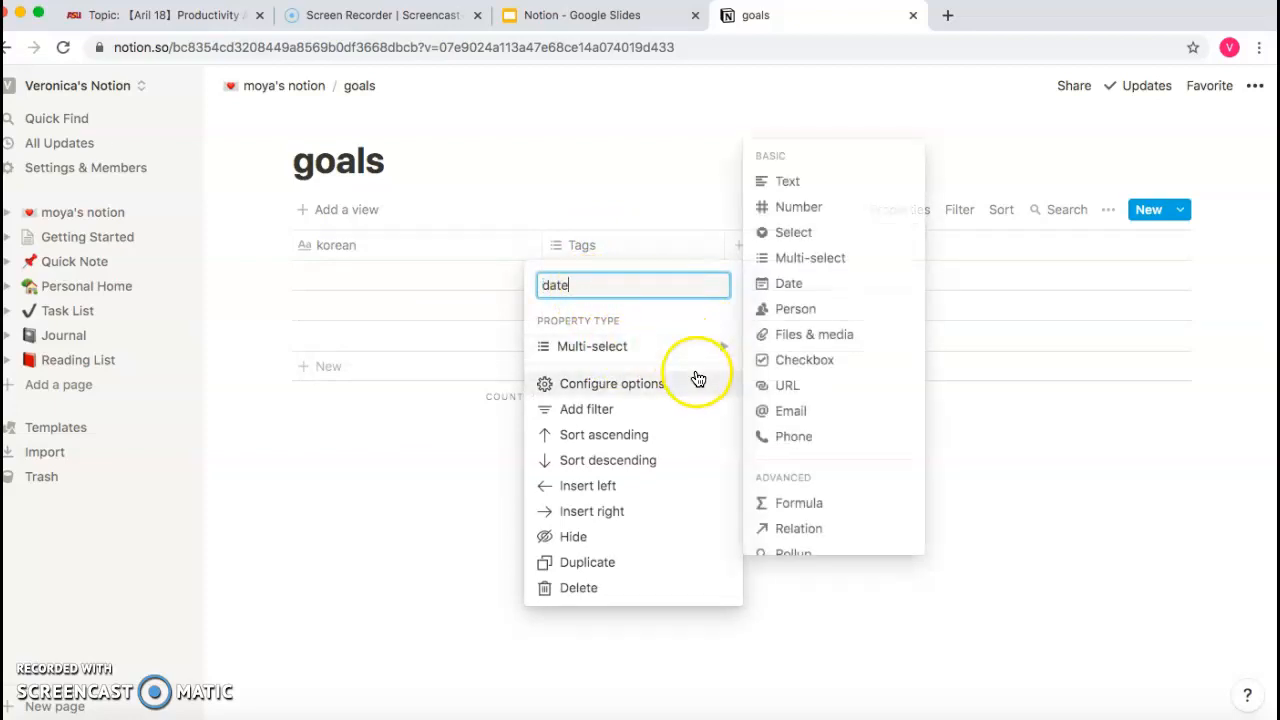
{"action": "left_click", "coordinate": [800, 284]}
- Add a text column named time to the goals table
{"action": "left_click", "coordinate": [744, 246]}
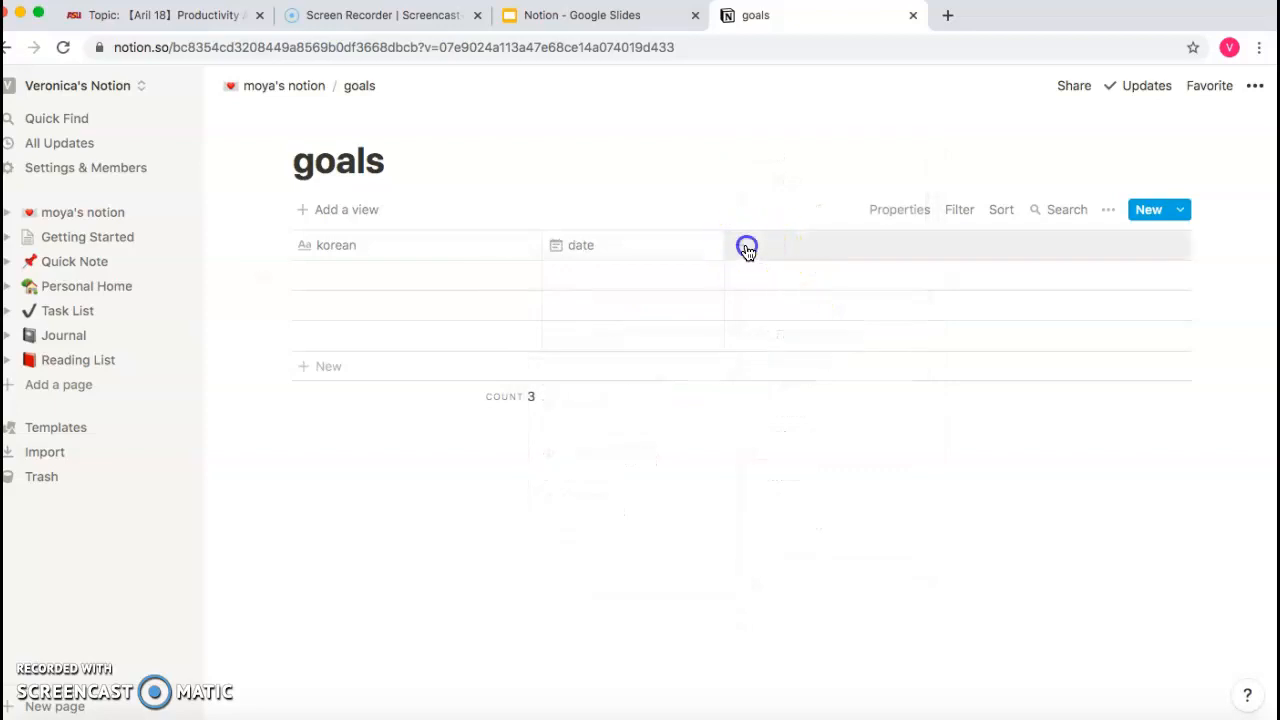
{"action": "type", "text": "time"}
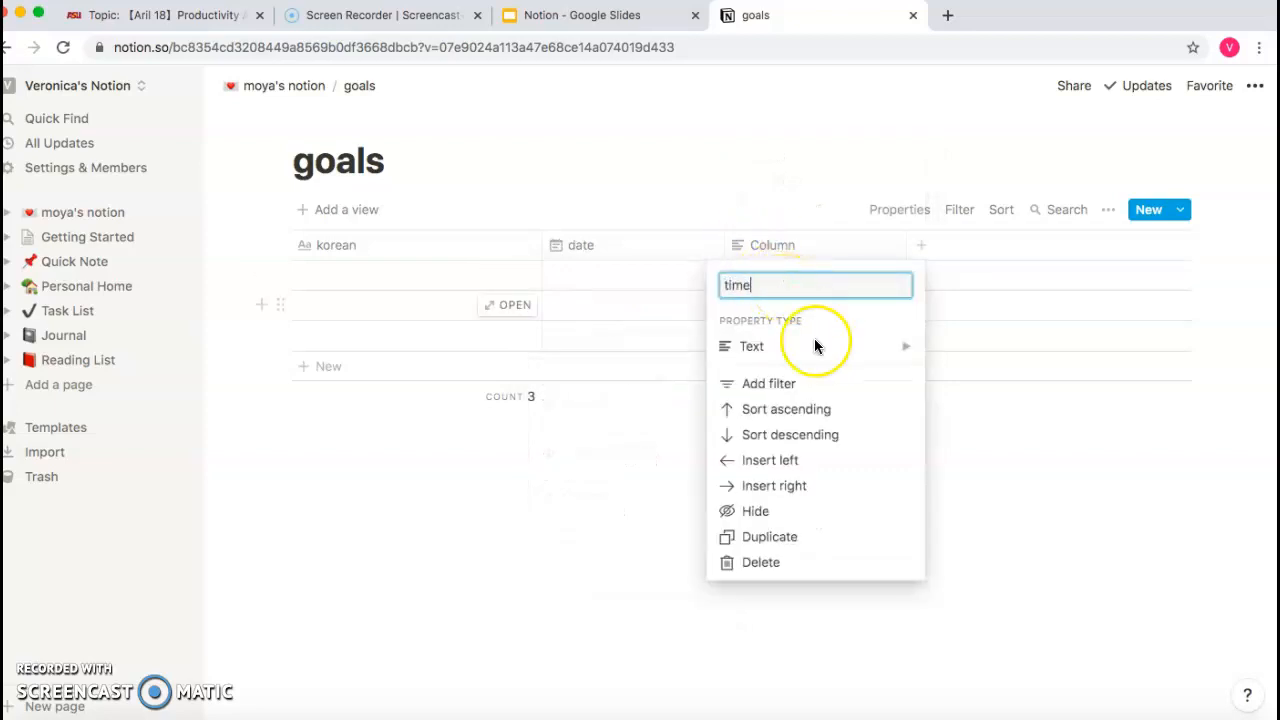
{"action": "left_click", "coordinate": [670, 344]}
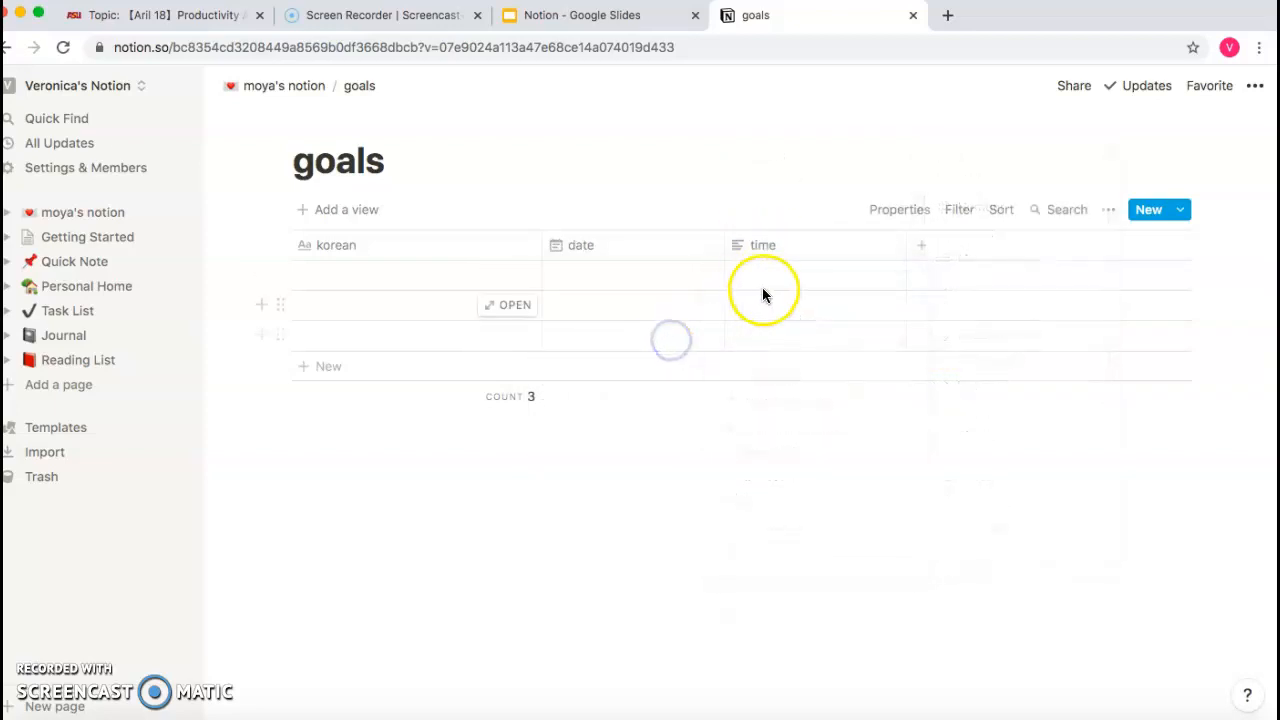
- Move the date column to the front of the table and set the first row's date to Apr 18, 2021
{"action": "left_click_drag", "start_coordinate": [603, 250], "coordinate": [432, 252]}
{"action": "left_click", "coordinate": [420, 277]}
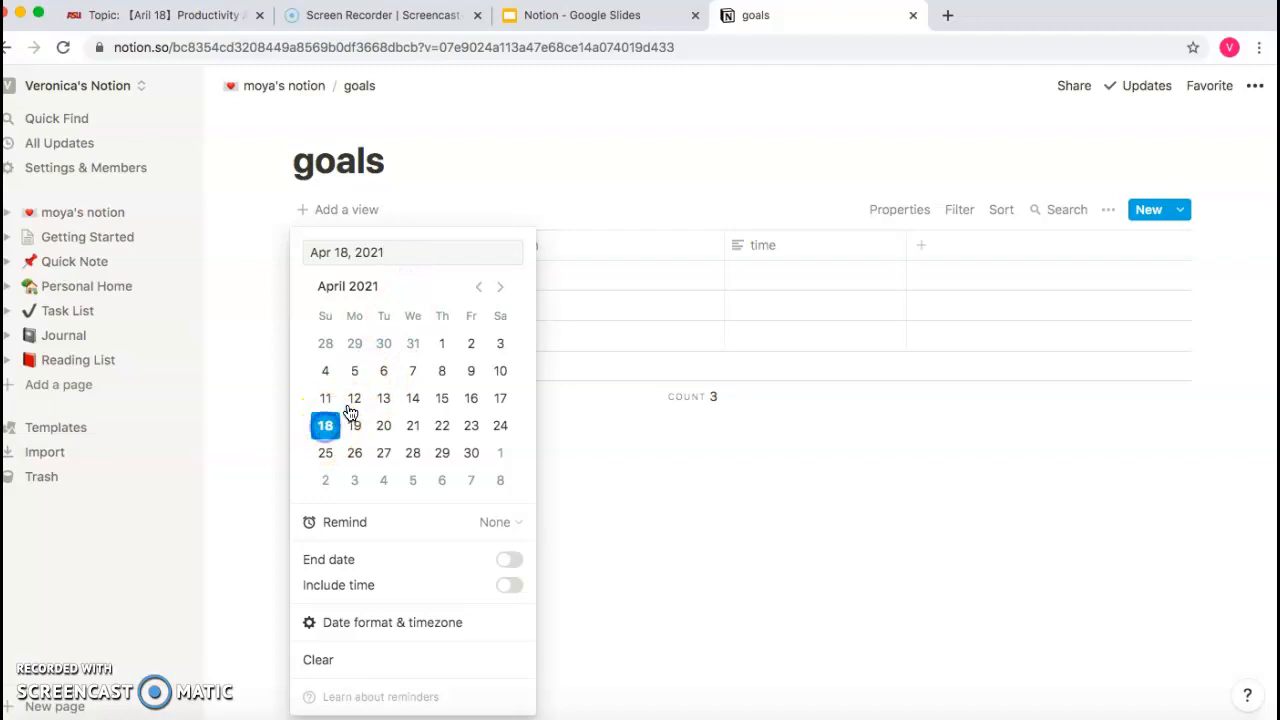
{"action": "key", "text": "Escape"}
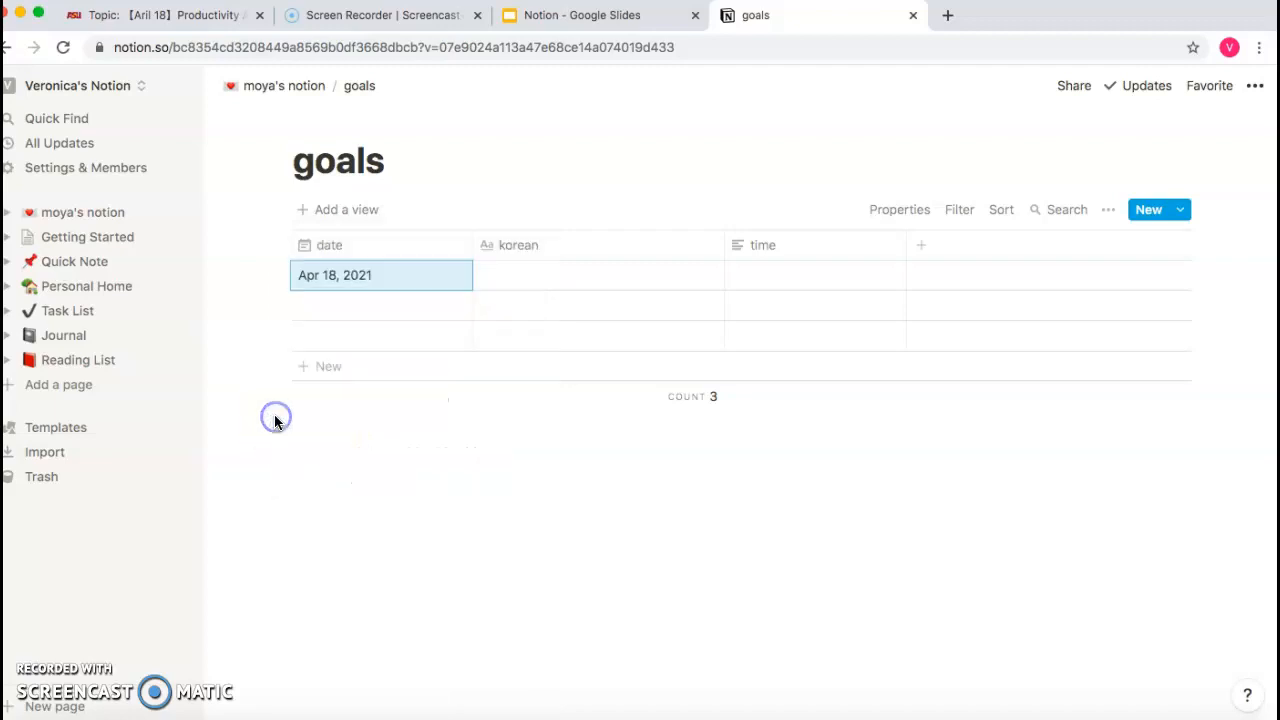
- Rename the korean title column to subjects
{"action": "left_click", "coordinate": [534, 247]}
{"action": "key", "text": "BackSpace"}
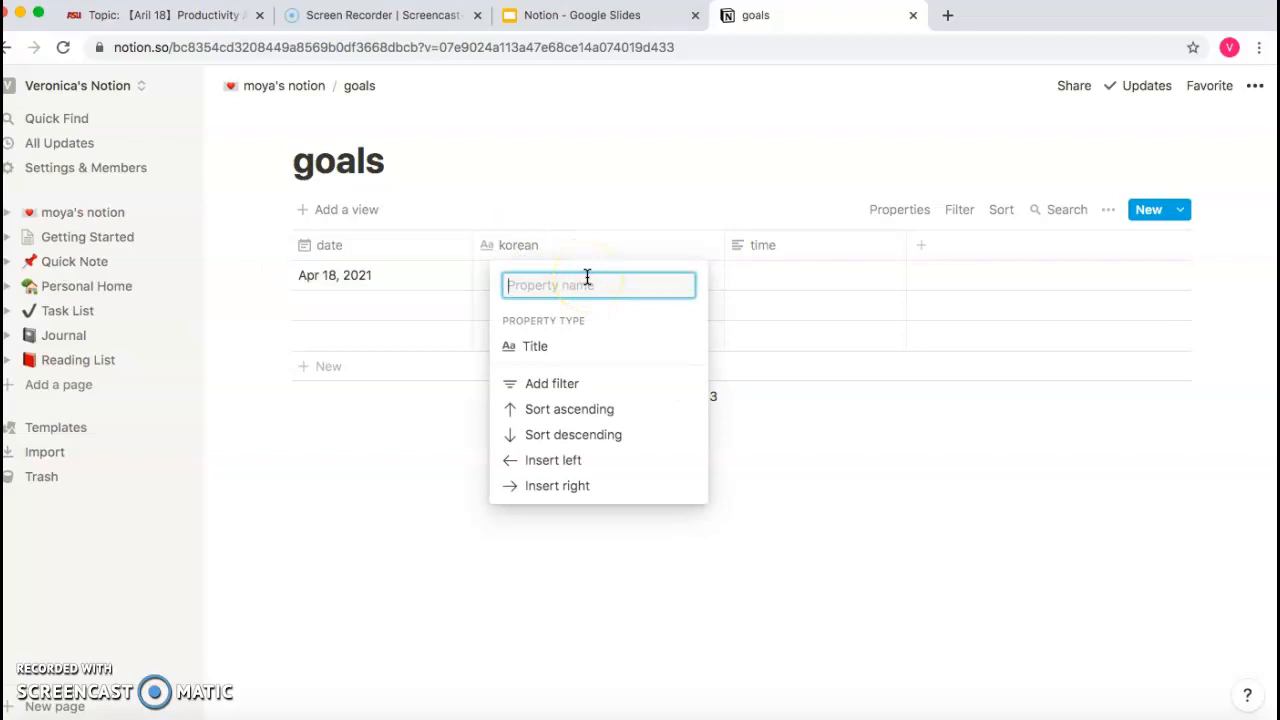
{"action": "type", "text": "subjects"}
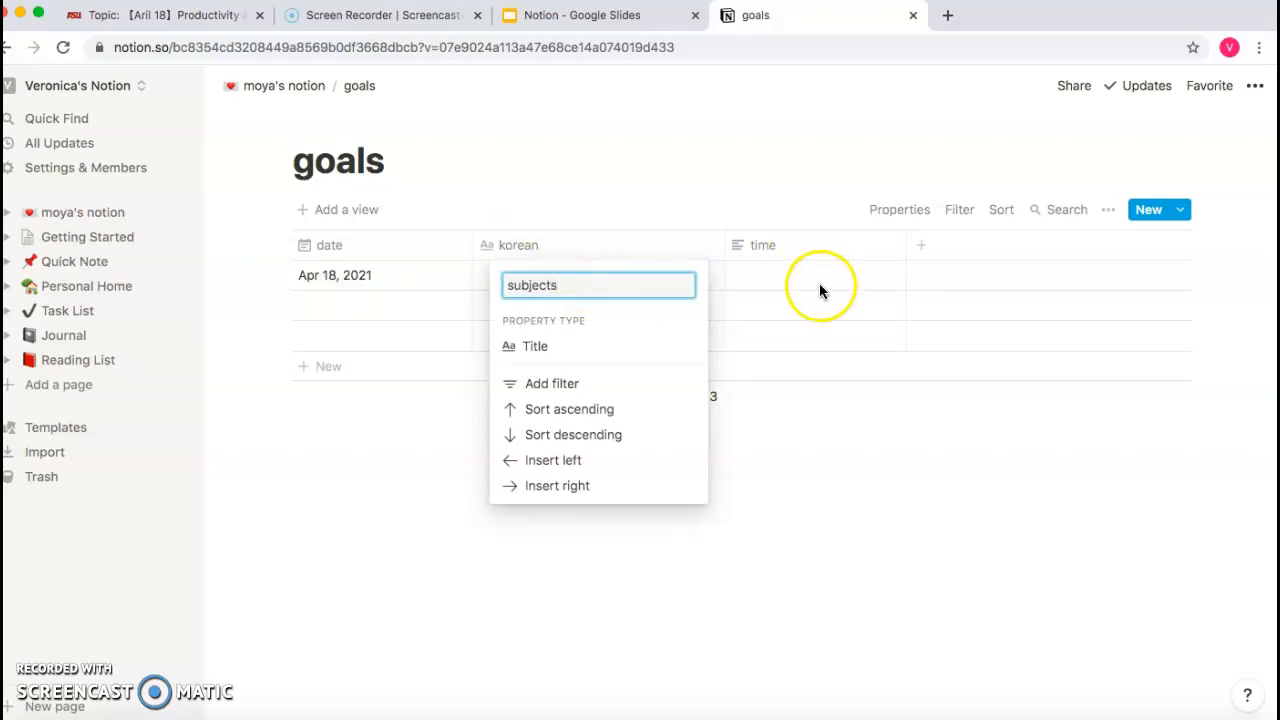
{"action": "left_click", "coordinate": [820, 287]}
- Fill the first row with korean as the subject and 1hr30mins as the time
{"action": "left_click", "coordinate": [581, 276]}
{"action": "type", "text": "korean"}
{"action": "left_click", "coordinate": [758, 265]}
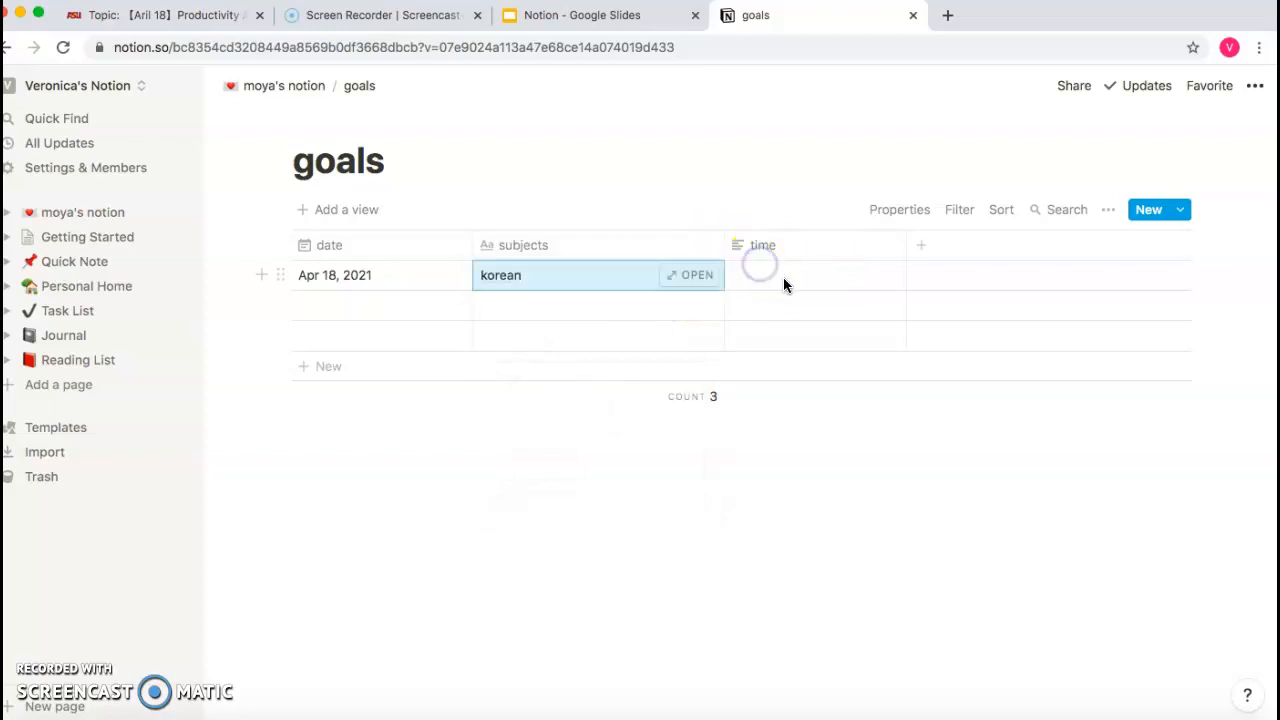
{"action": "left_click", "coordinate": [787, 279]}
{"action": "type", "text": "1hr"}
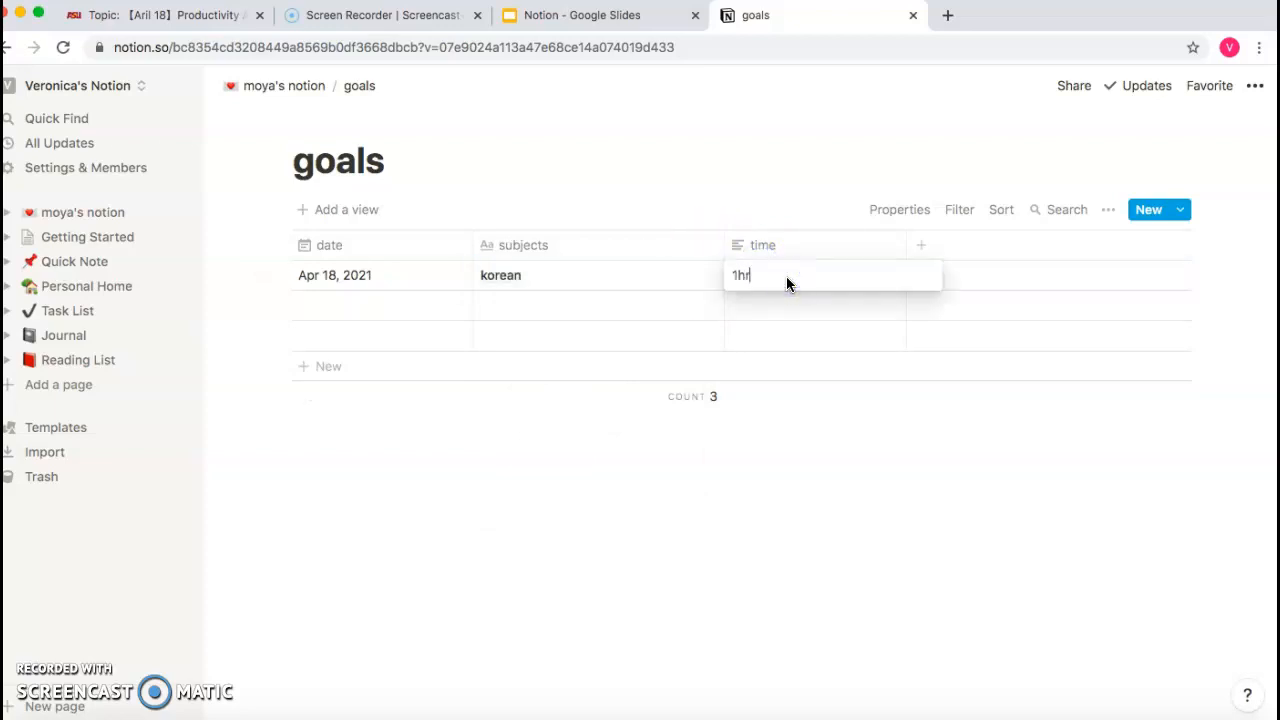
{"action": "type", "text": "30mins"}
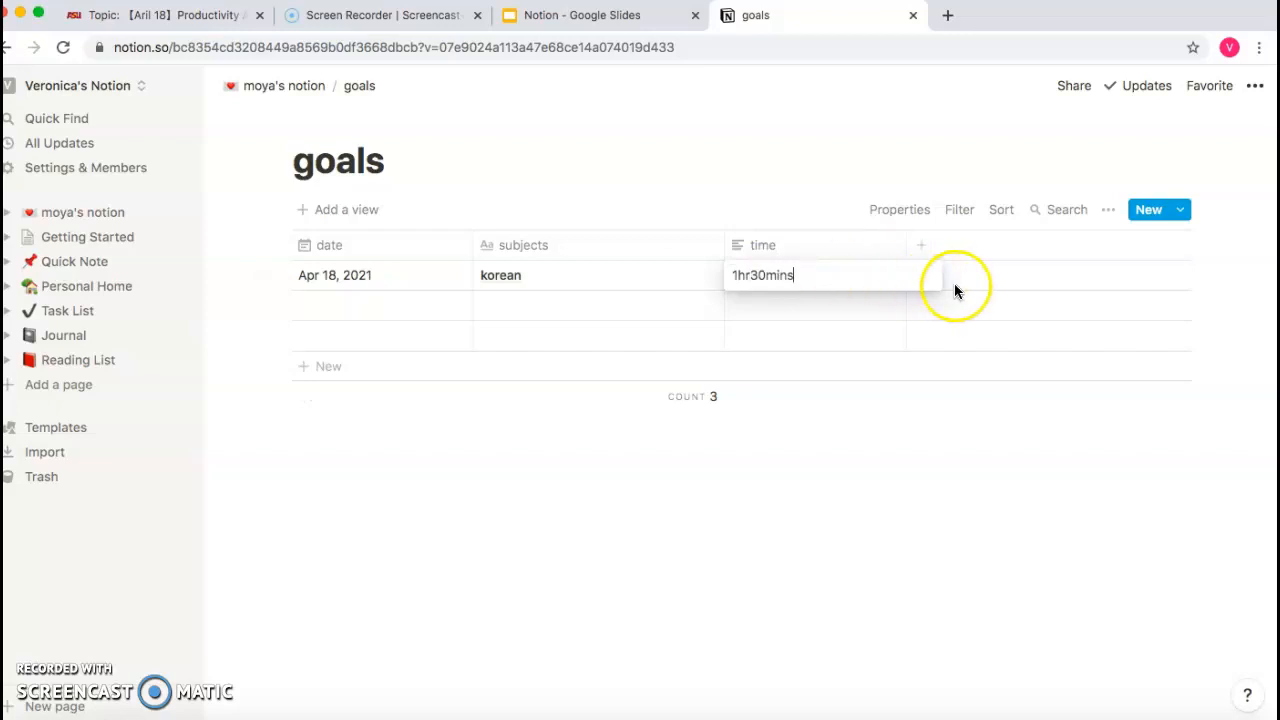
{"action": "left_click", "coordinate": [975, 275]}
- Add a text column named concepts and enter verbs for the korean row
{"action": "left_click", "coordinate": [922, 246]}
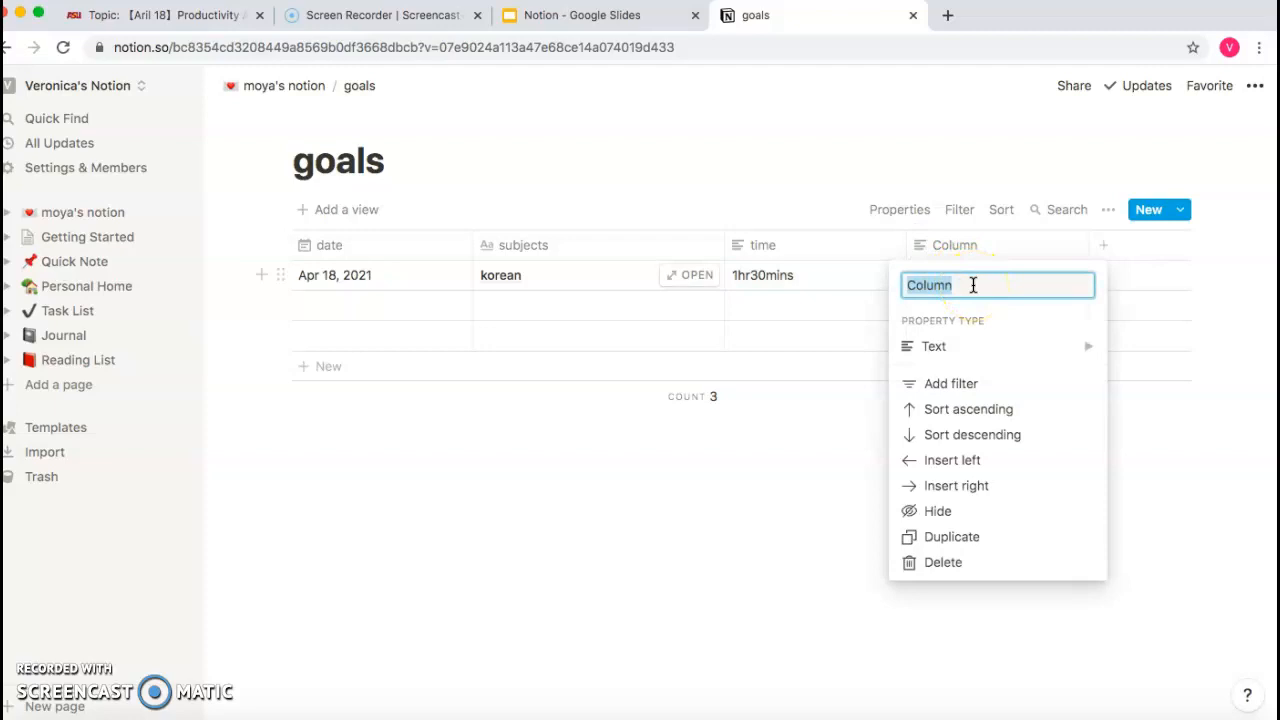
{"action": "key", "text": "BackSpace"}
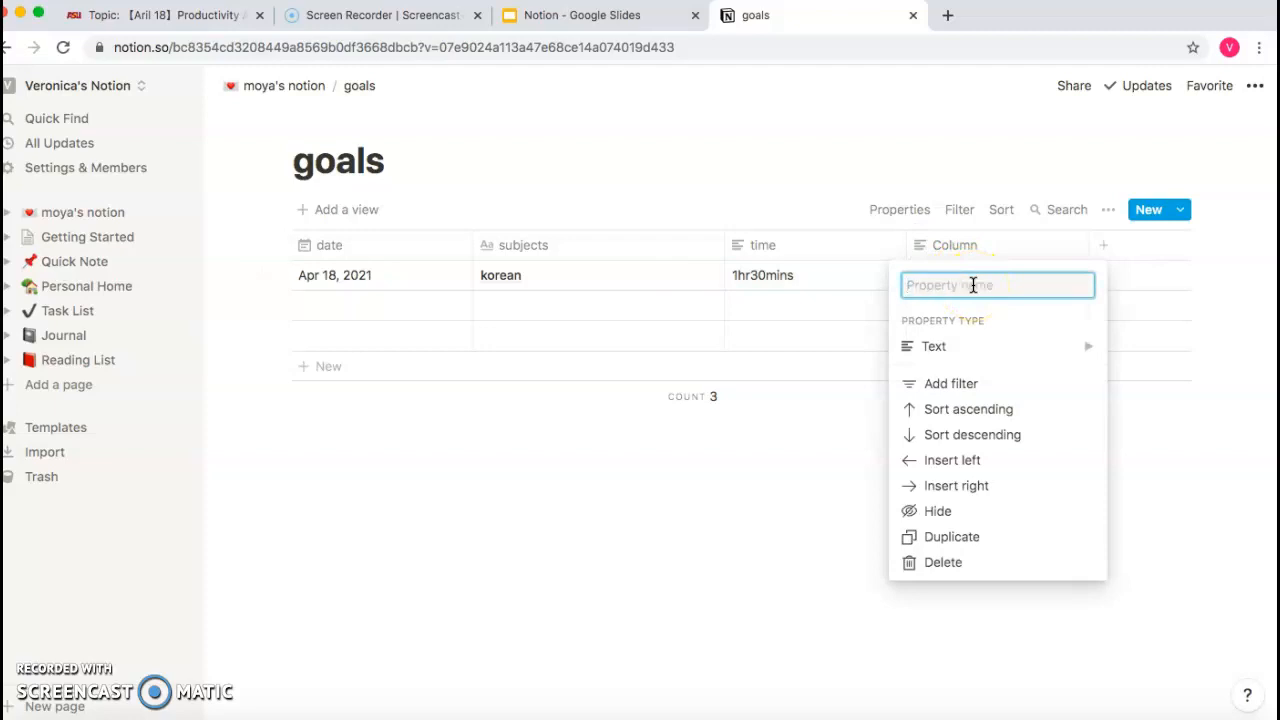
{"action": "type", "text": "concepts"}
{"action": "left_click", "coordinate": [1145, 288]}
{"action": "left_click", "coordinate": [1010, 278]}
{"action": "type", "text": "verbs"}
{"action": "left_click", "coordinate": [885, 345]}
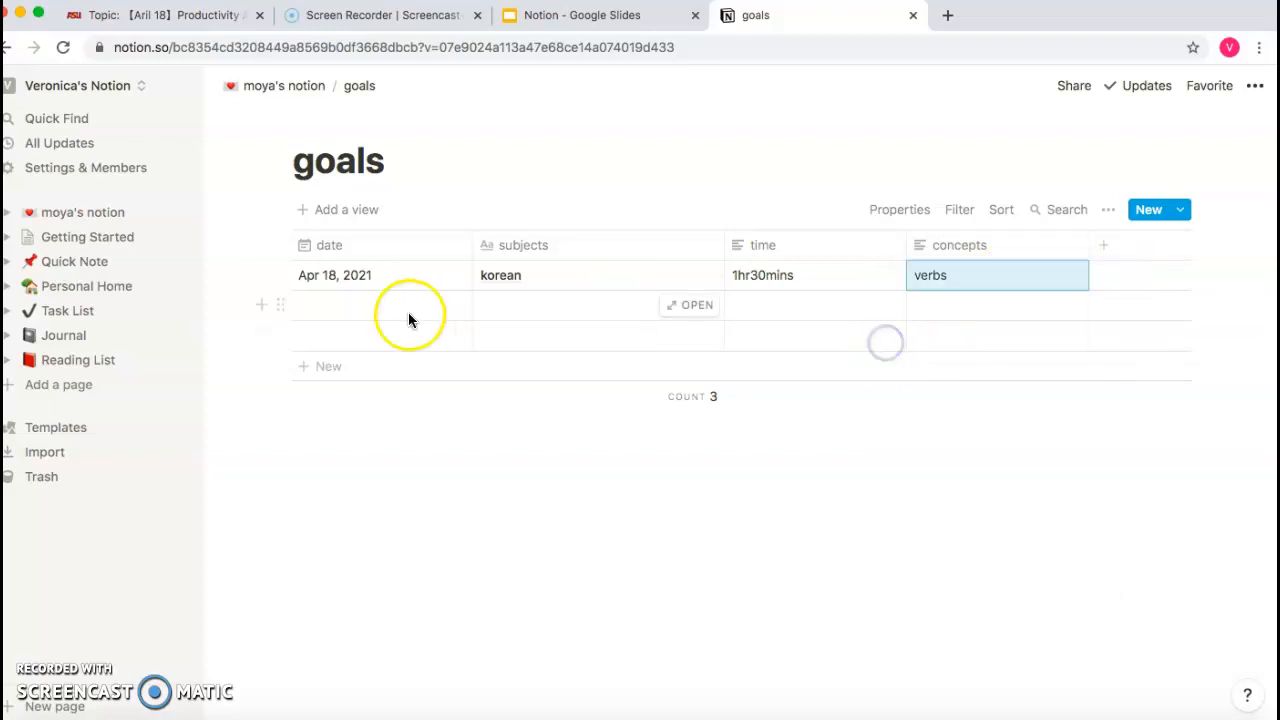
- Fill the second row with date Apr 18, 2021, subject chem, time 2hrs and concept electrochem
{"action": "left_click", "coordinate": [408, 312]}
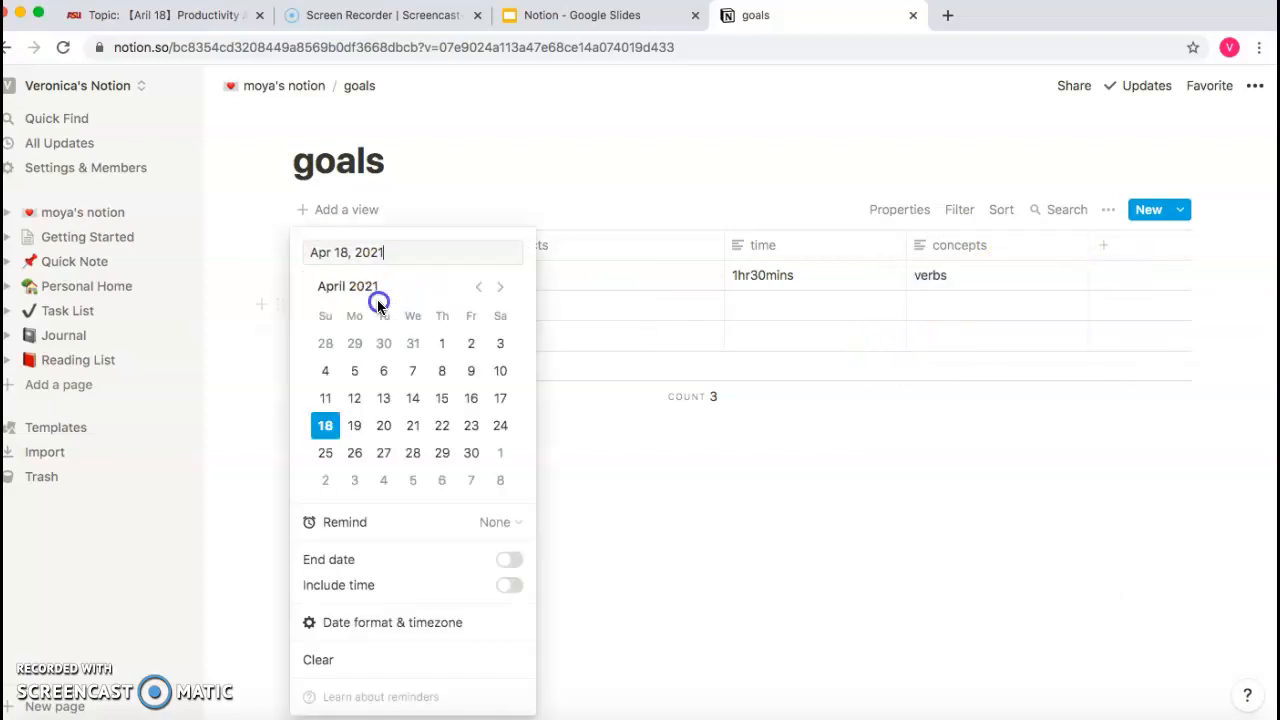
{"action": "left_click", "coordinate": [328, 428]}
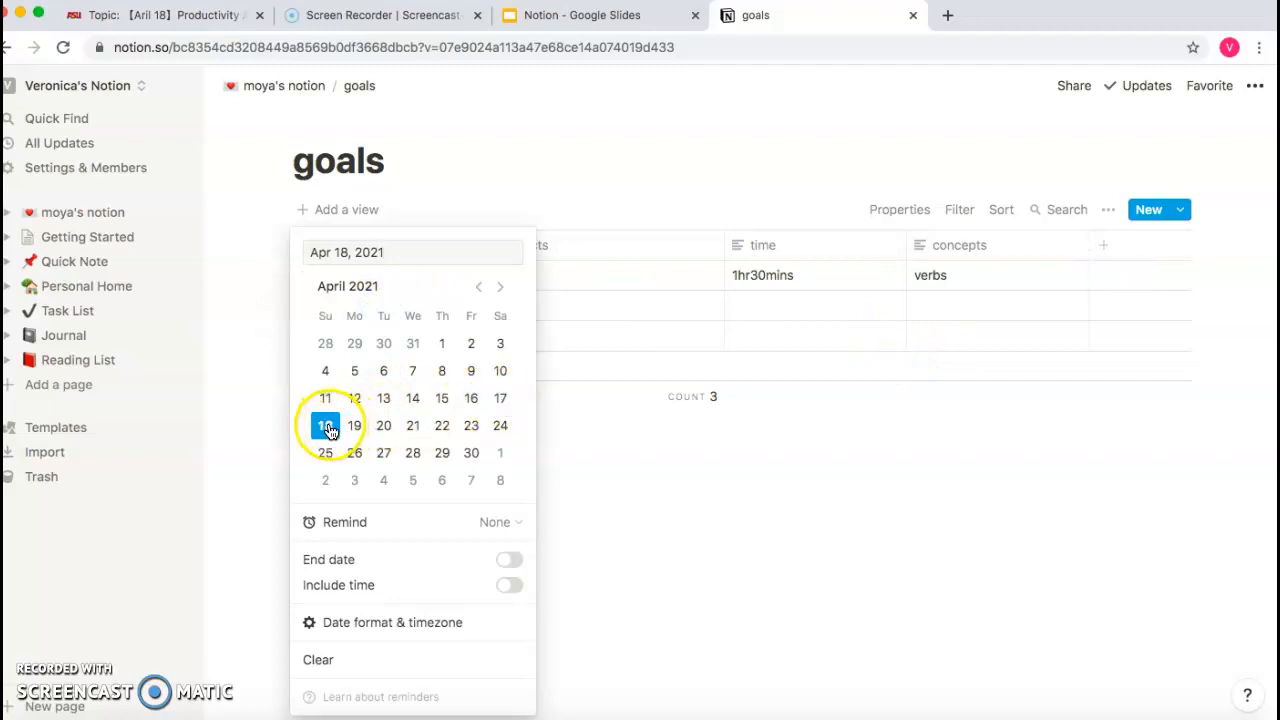
{"action": "left_click", "coordinate": [274, 437]}
{"action": "left_click", "coordinate": [503, 312]}
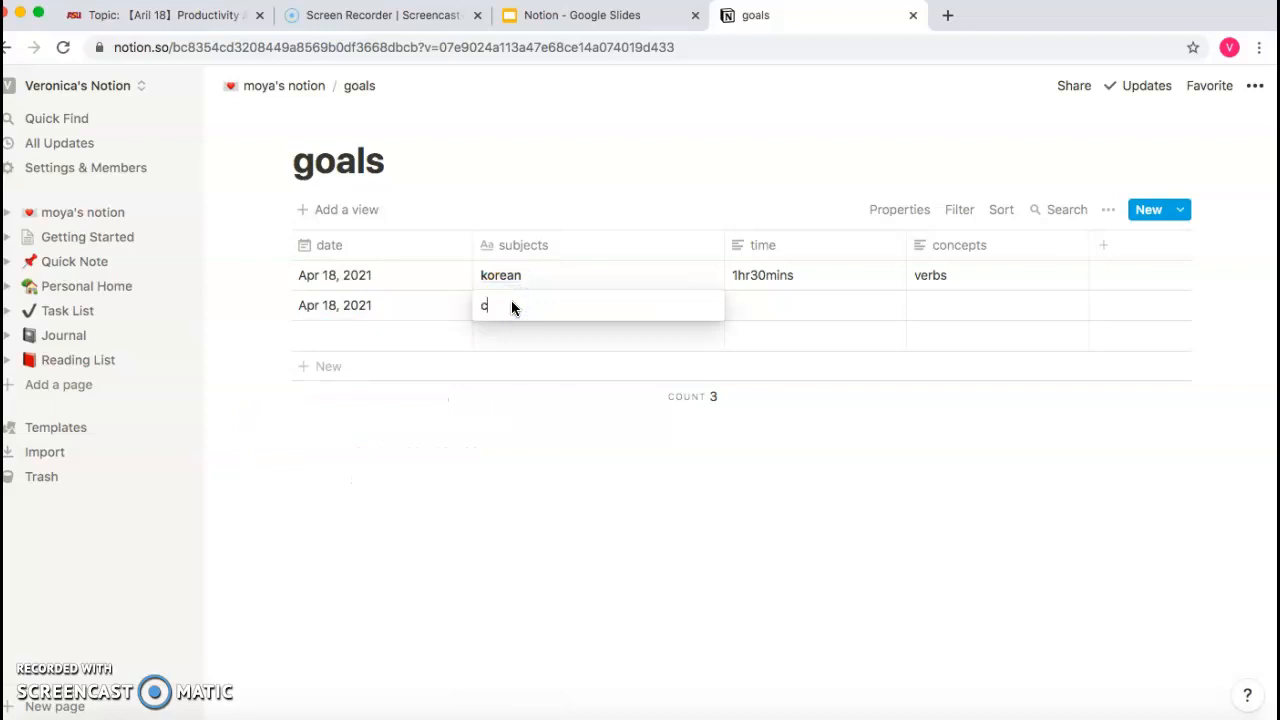
{"action": "left_click", "coordinate": [788, 296]}
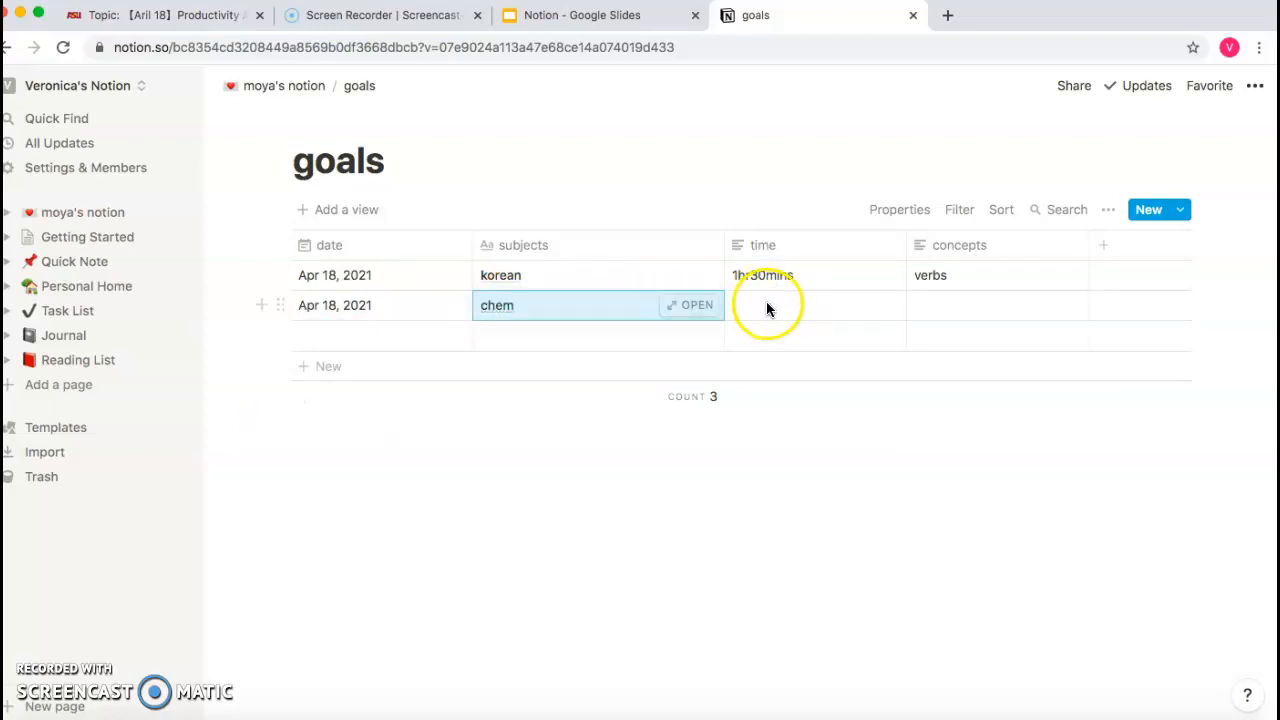
{"action": "left_click", "coordinate": [765, 307]}
{"action": "type", "text": "2hrs"}
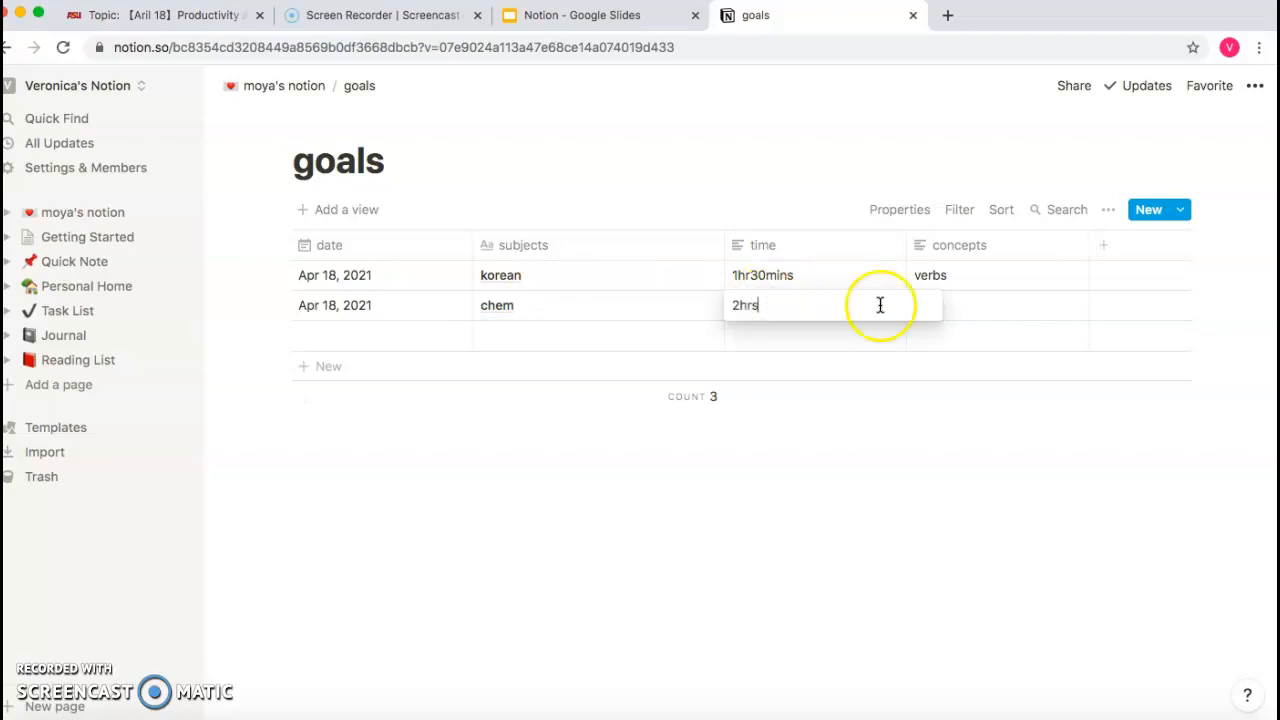
{"action": "left_click", "coordinate": [1060, 306]}
{"action": "left_click", "coordinate": [971, 314]}
{"action": "type", "text": "electrochem"}
{"action": "left_click", "coordinate": [986, 405]}
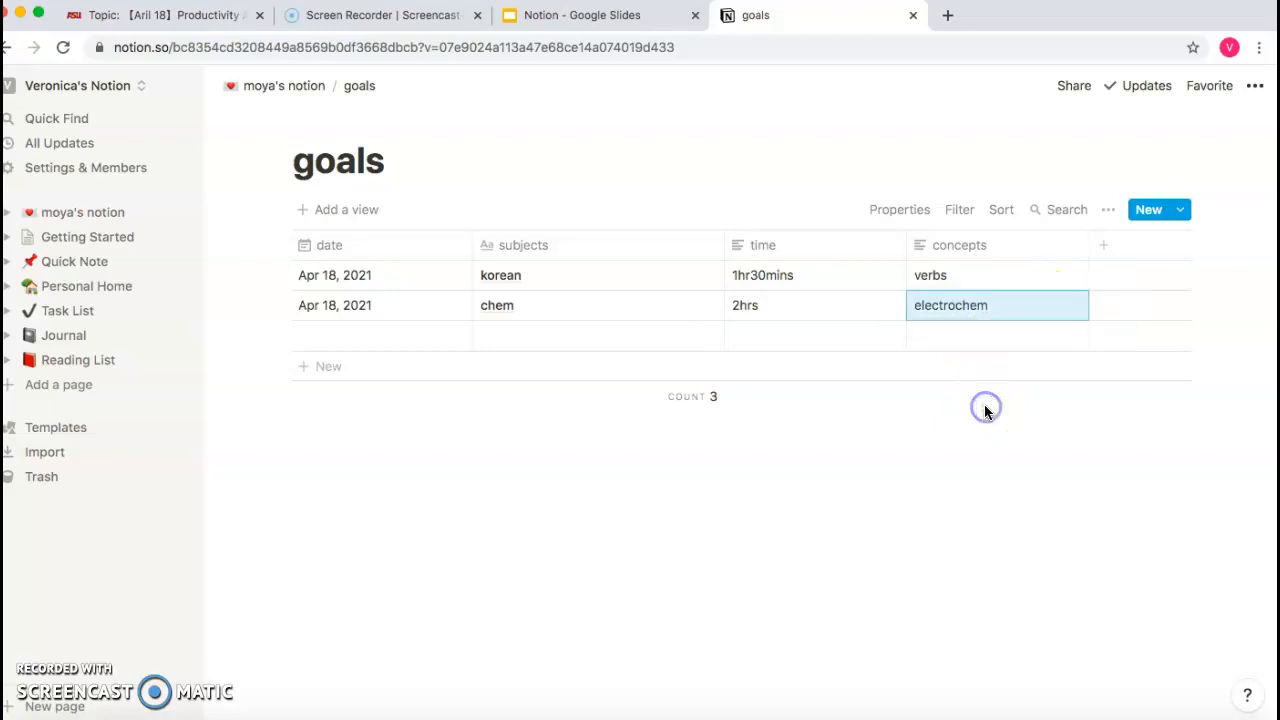
- Remove the count calculation beneath the subjects column
{"action": "right_click", "coordinate": [674, 398]}
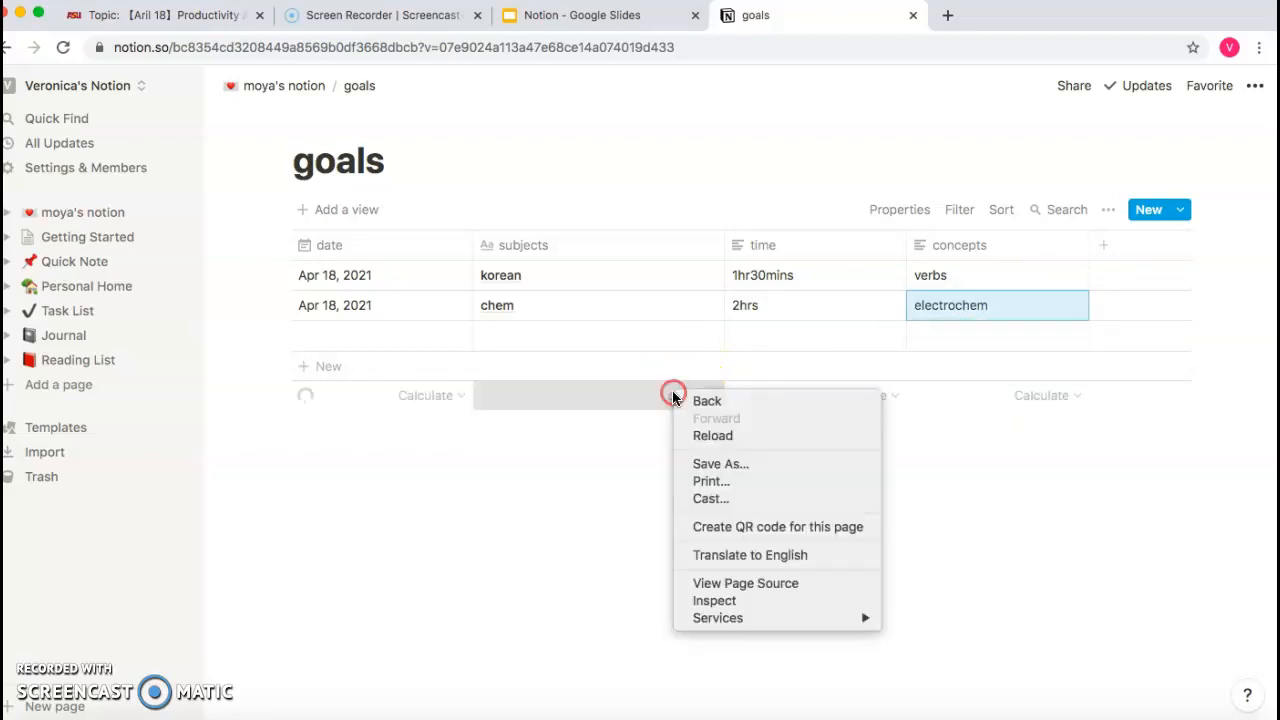
{"action": "left_click", "coordinate": [662, 394]}
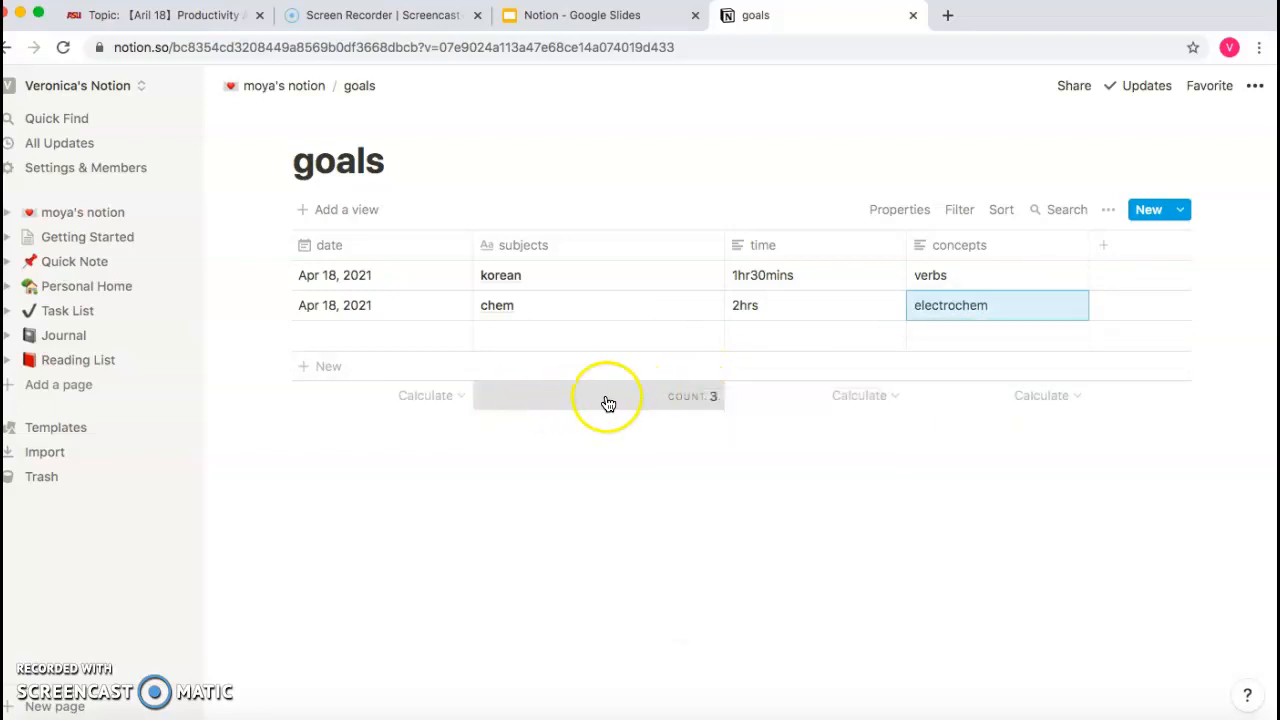
{"action": "left_click", "coordinate": [528, 400]}
{"action": "left_click", "coordinate": [529, 428]}
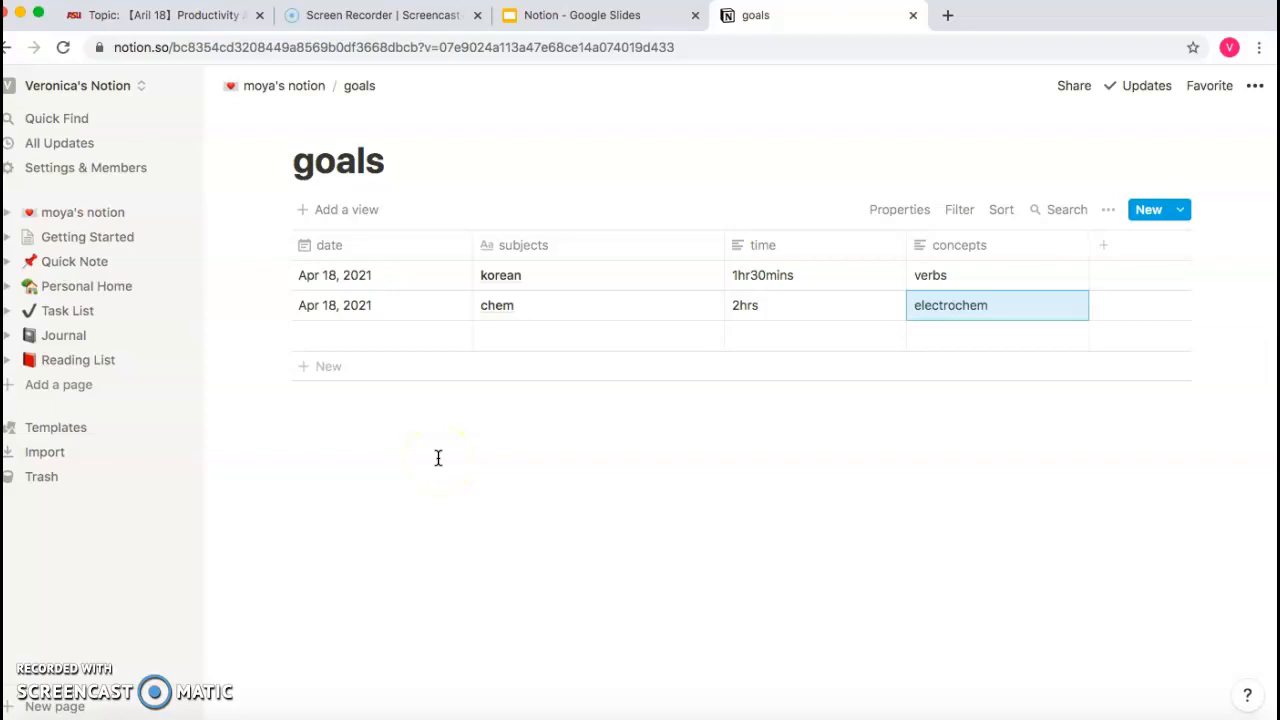
- Return to the moya's notion page and open the journal page under reflect
{"action": "left_click", "coordinate": [285, 86]}
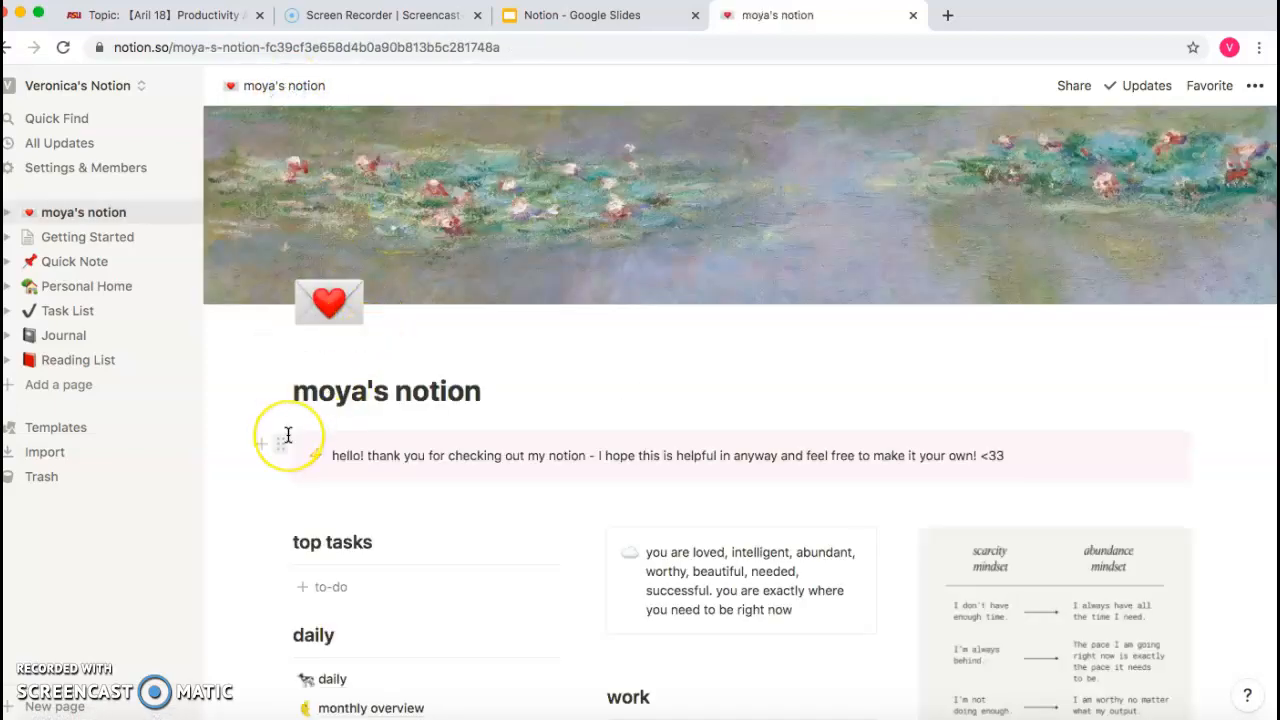
{"action": "scroll", "coordinate": [223, 606], "scroll_direction": "down", "scroll_amount": 3}
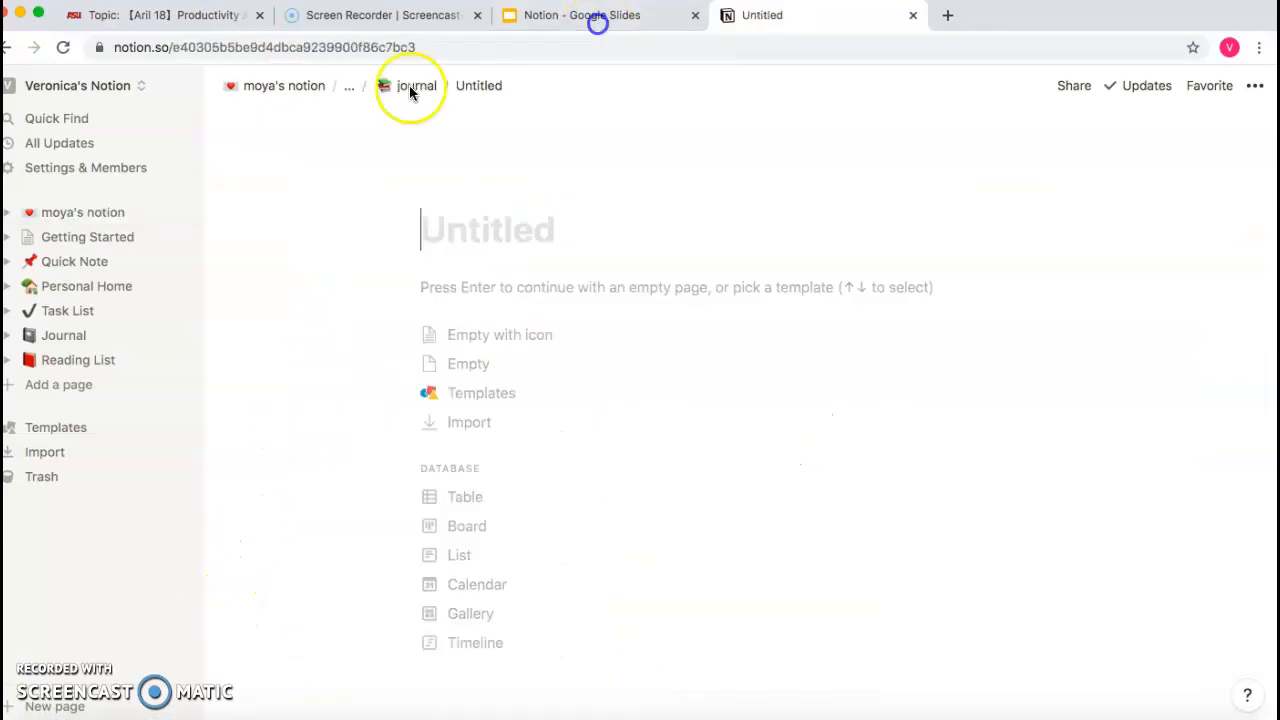
{"action": "left_click", "coordinate": [409, 85]}
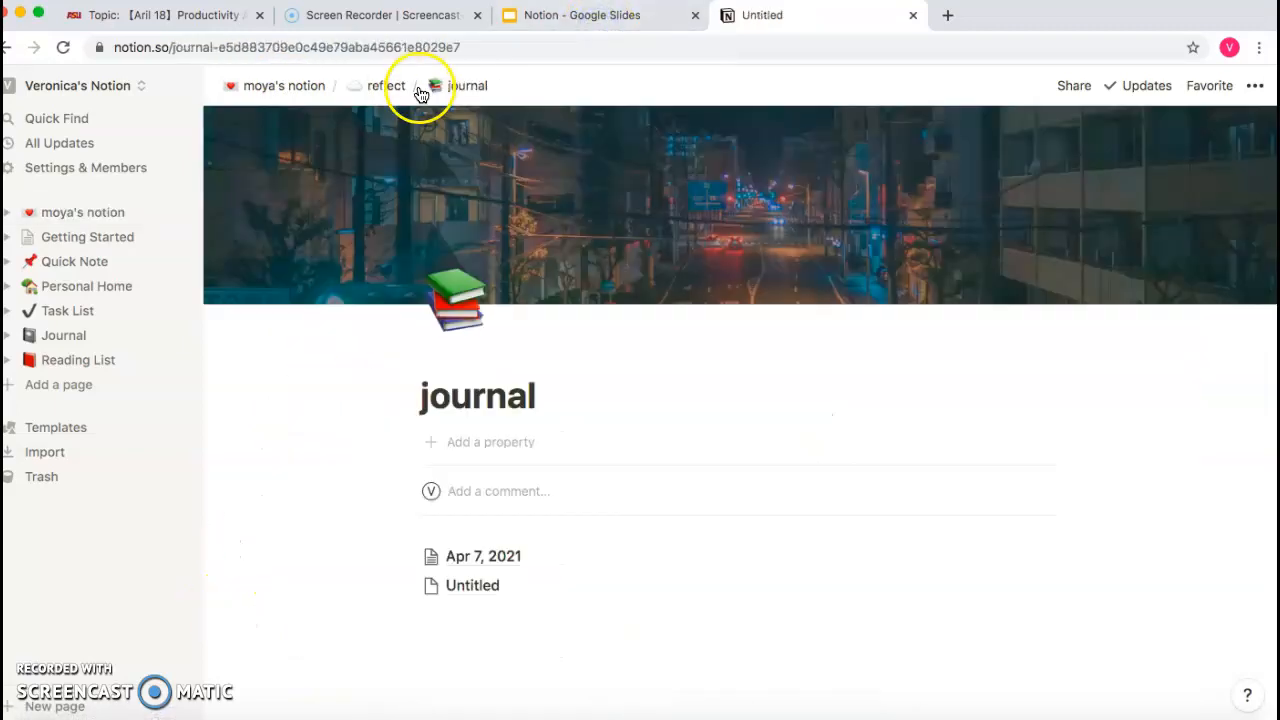